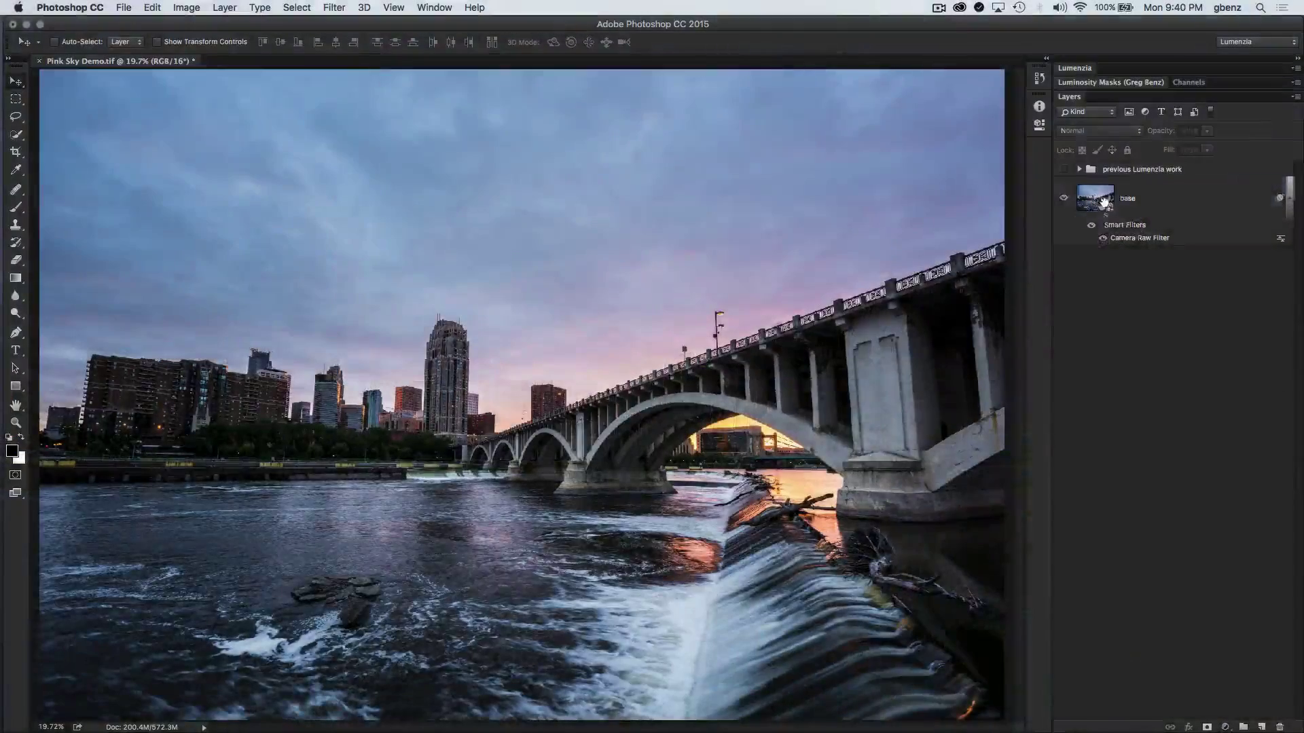
Step: Reopen the base layer's Camera Raw Filter and compare the brighter edits against the default settings
{"action": "double_click", "coordinate": [1094, 202]}
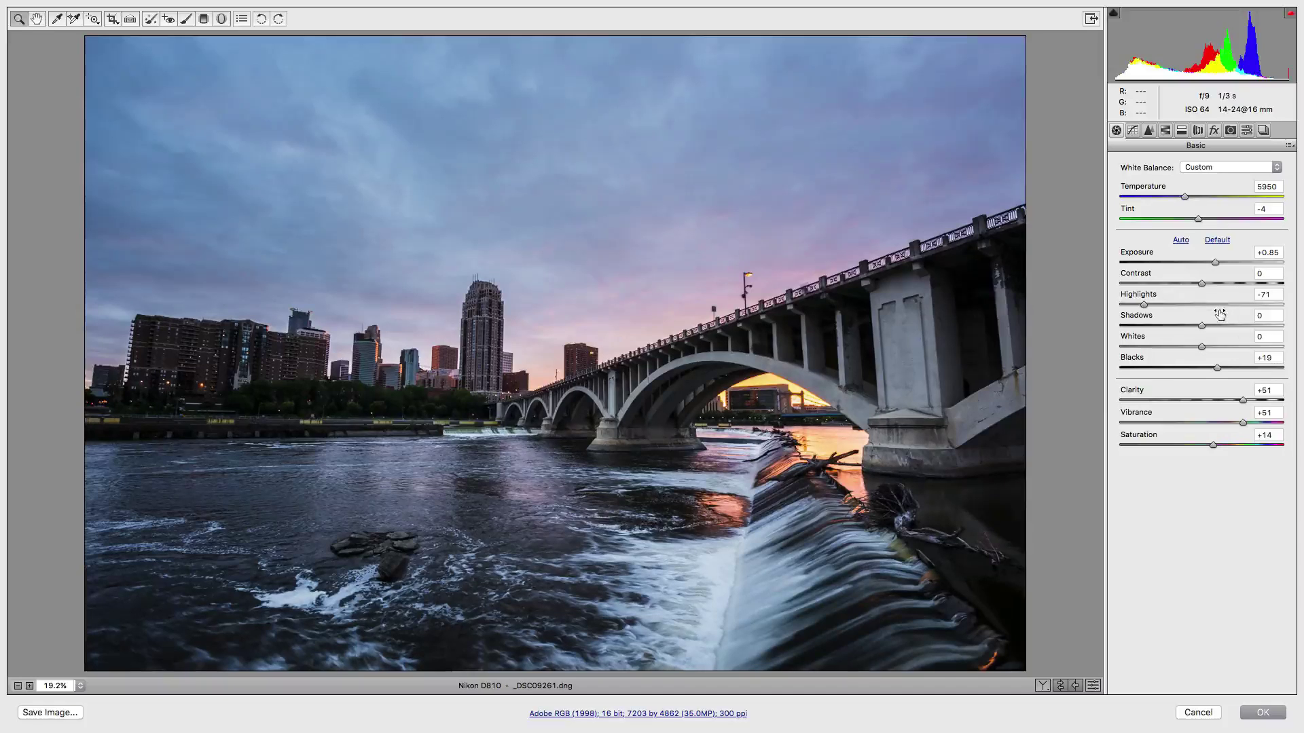
{"action": "left_click", "coordinate": [1092, 686]}
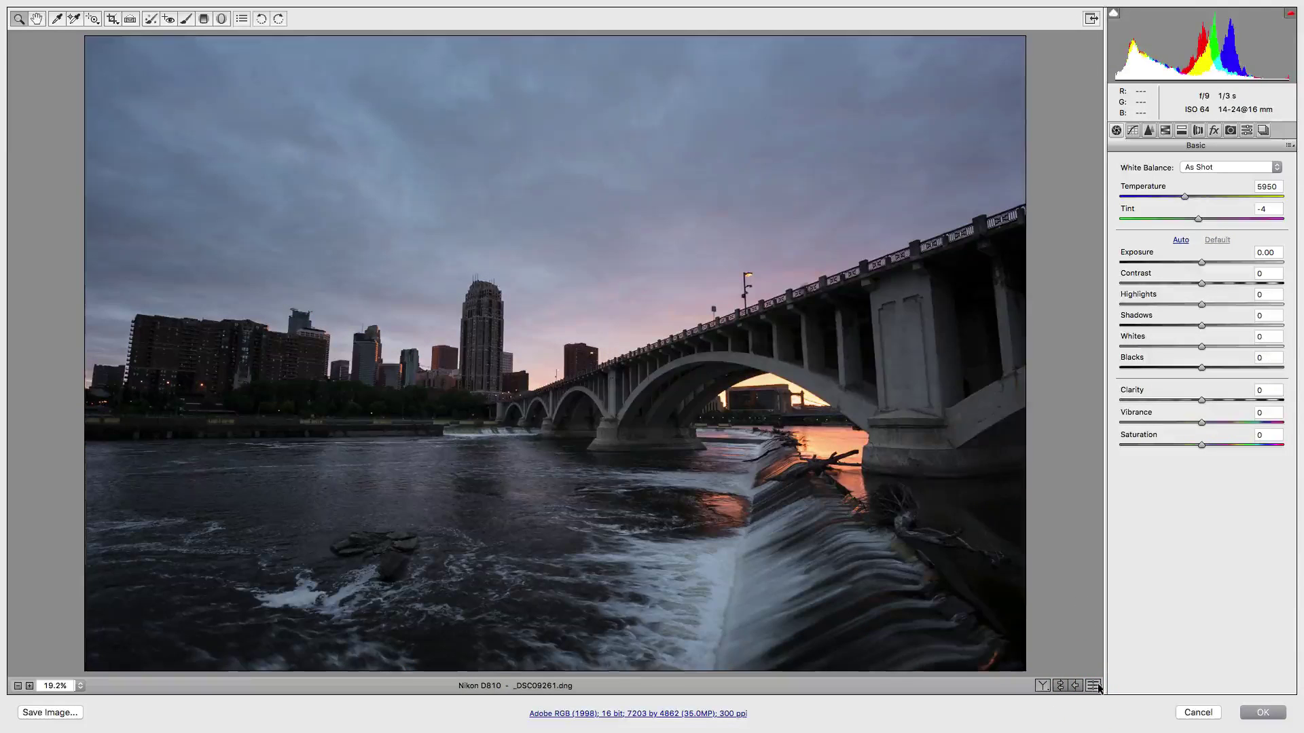
{"action": "left_click", "coordinate": [1093, 685]}
{"action": "left_click", "coordinate": [1092, 685]}
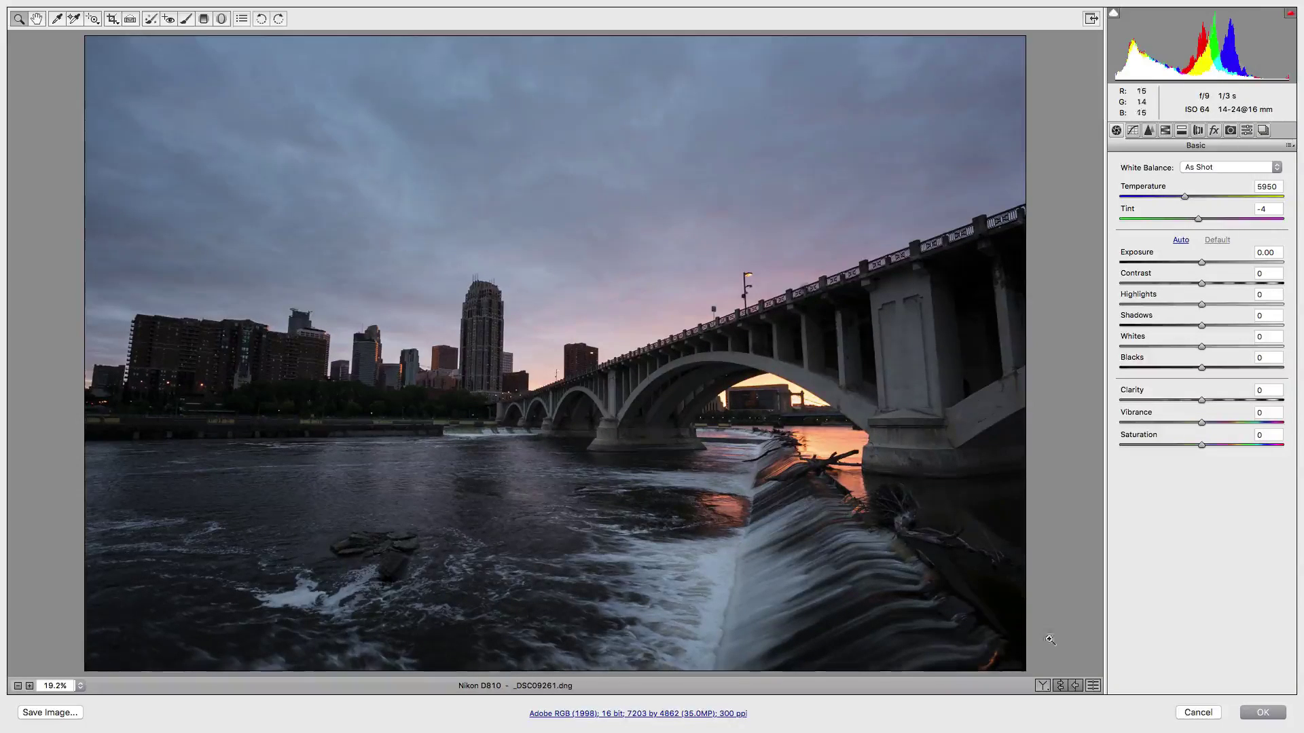
{"action": "left_click", "coordinate": [1093, 686]}
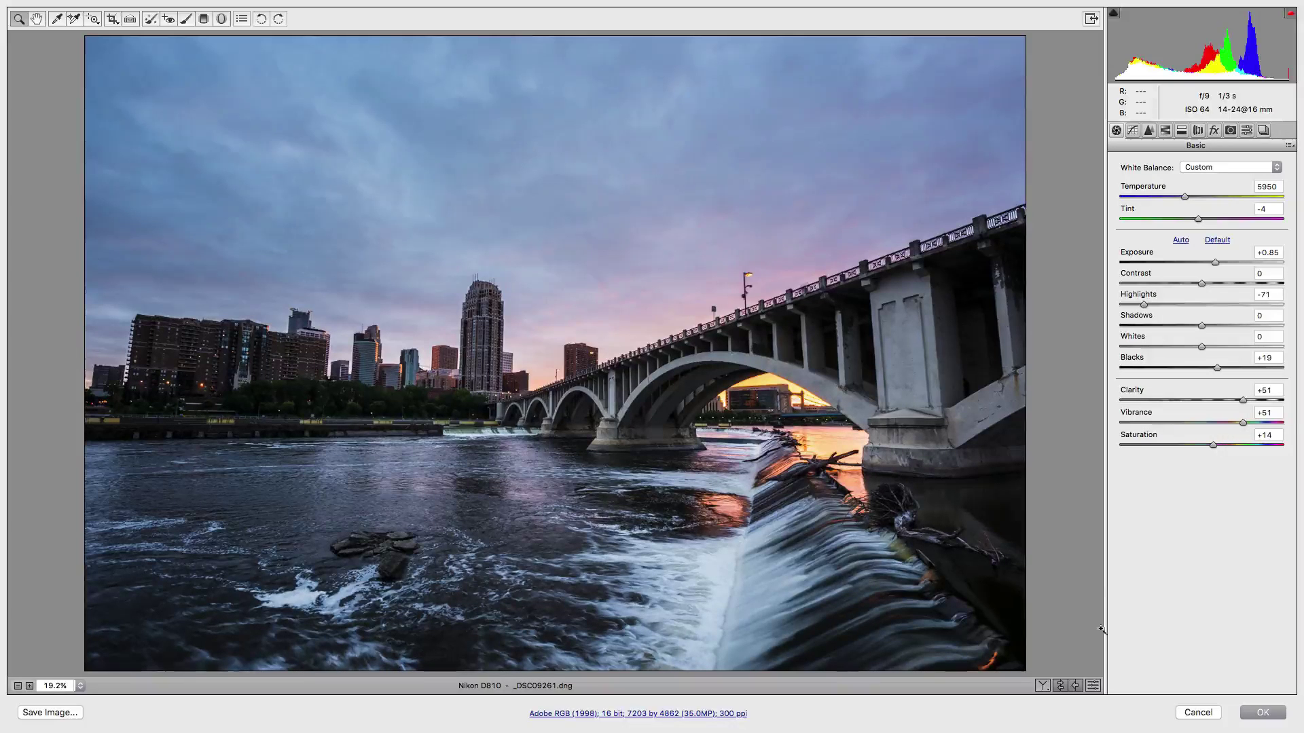
{"action": "left_click", "coordinate": [1092, 686]}
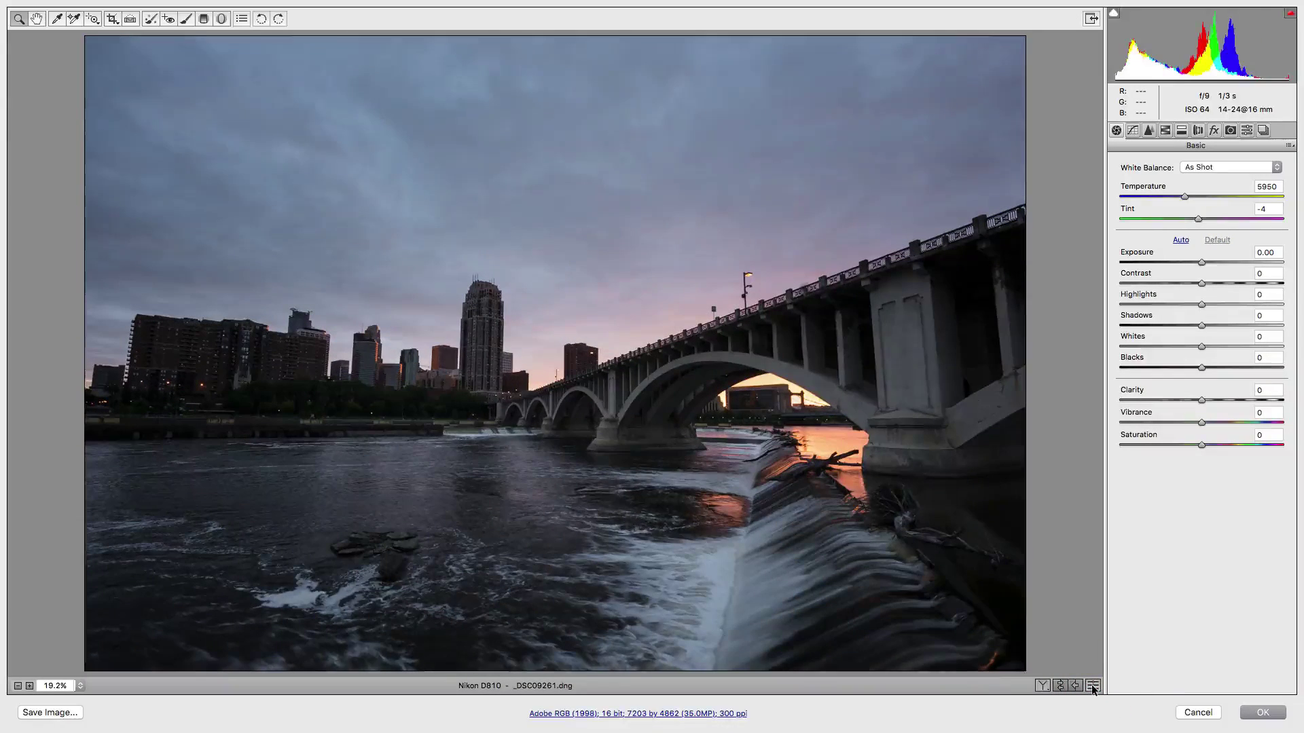
{"action": "left_click", "coordinate": [1092, 687]}
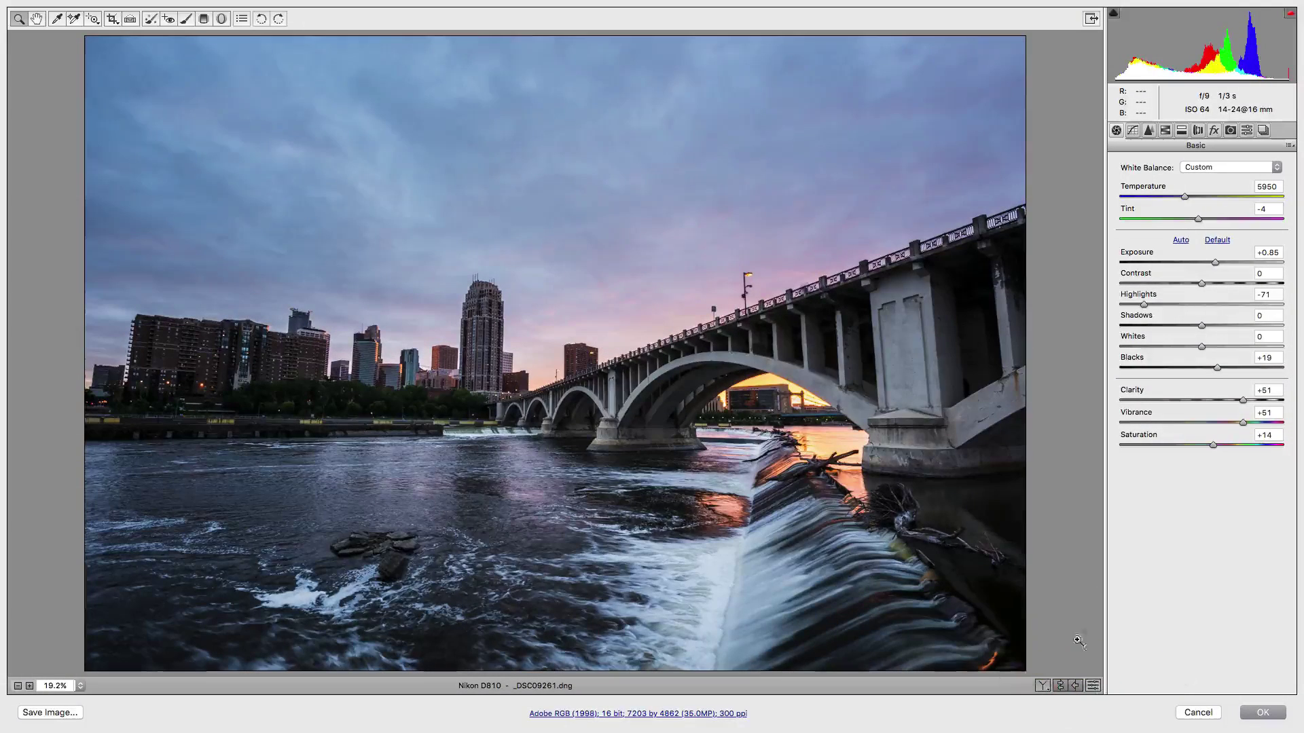
Step: Apply the raw edits, then enable the previous Lumenzia work group with Vignette, Dodge / Burn and sun hidden
{"action": "left_click", "coordinate": [1242, 712]}
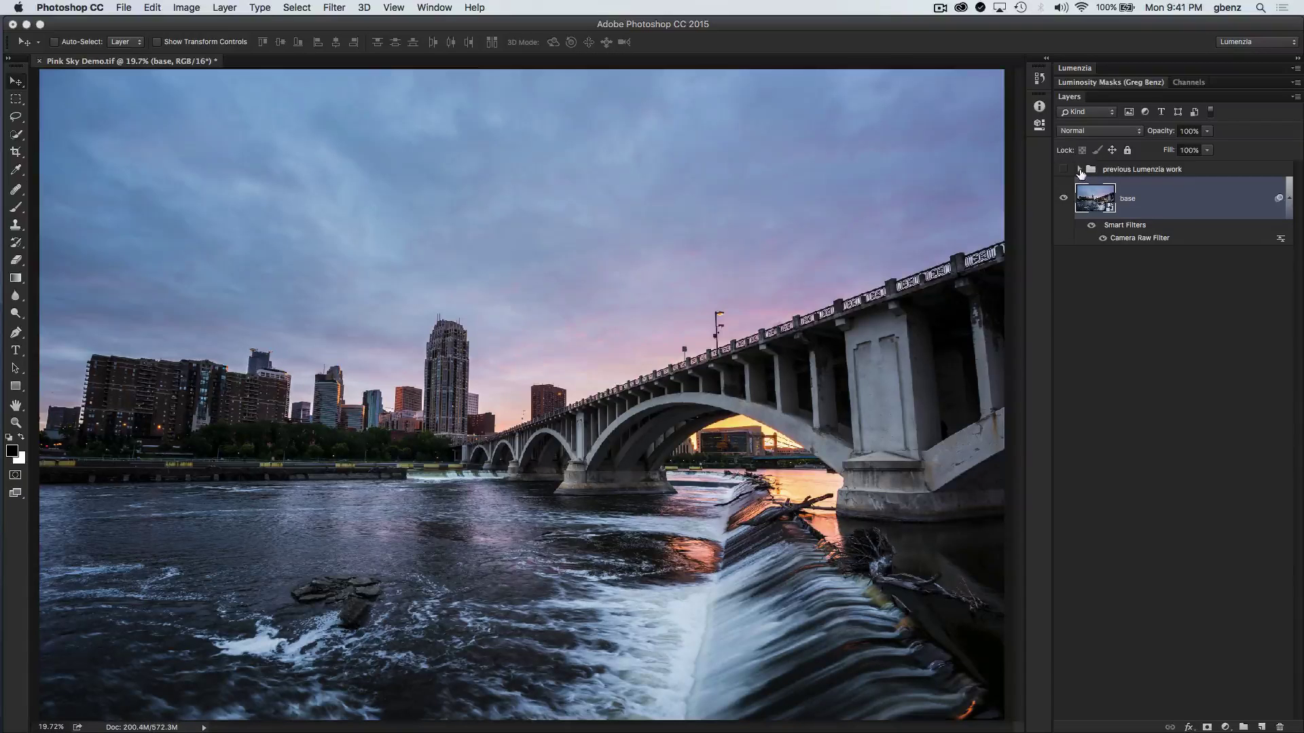
{"action": "left_click", "coordinate": [1080, 169]}
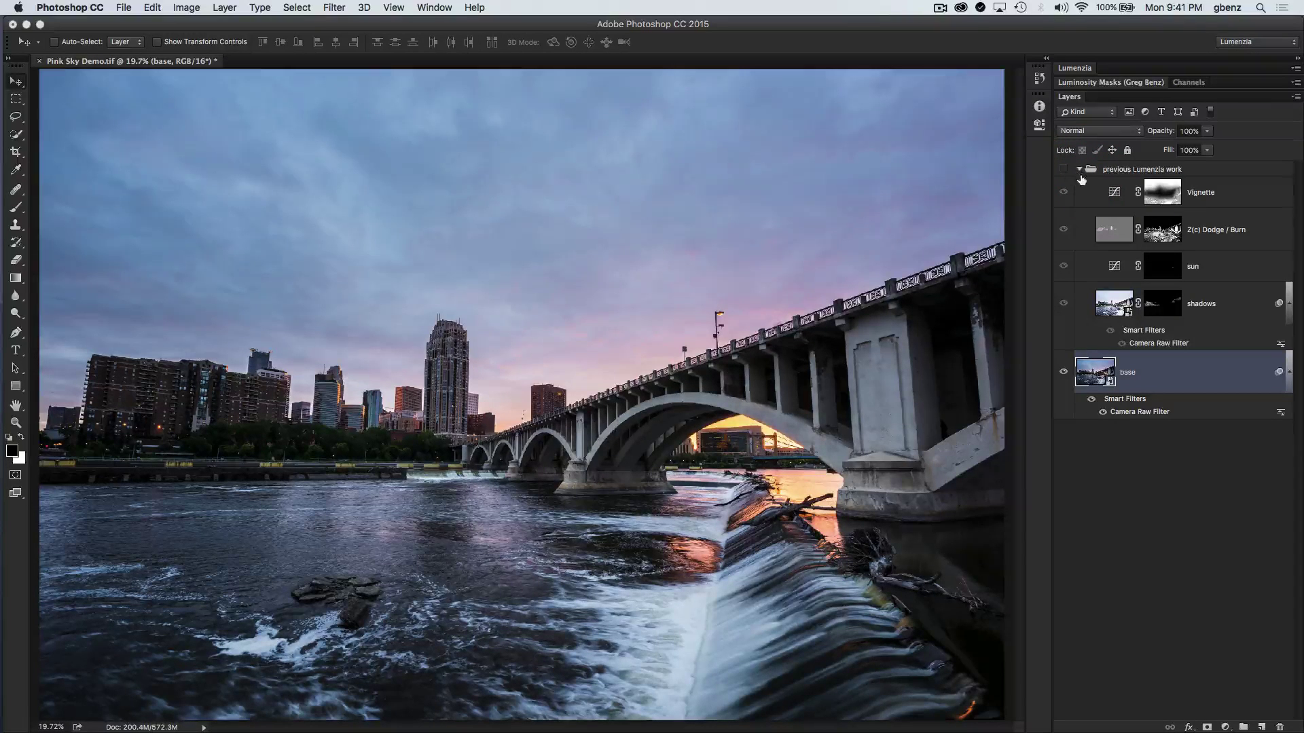
{"action": "left_click", "coordinate": [1063, 169]}
{"action": "left_click_drag", "start_coordinate": [1063, 192], "coordinate": [1064, 304]}
Step: View the shadows layer mask on the canvas, then return to the colour photo
{"action": "left_click", "coordinate": [1161, 305], "text": "alt"}
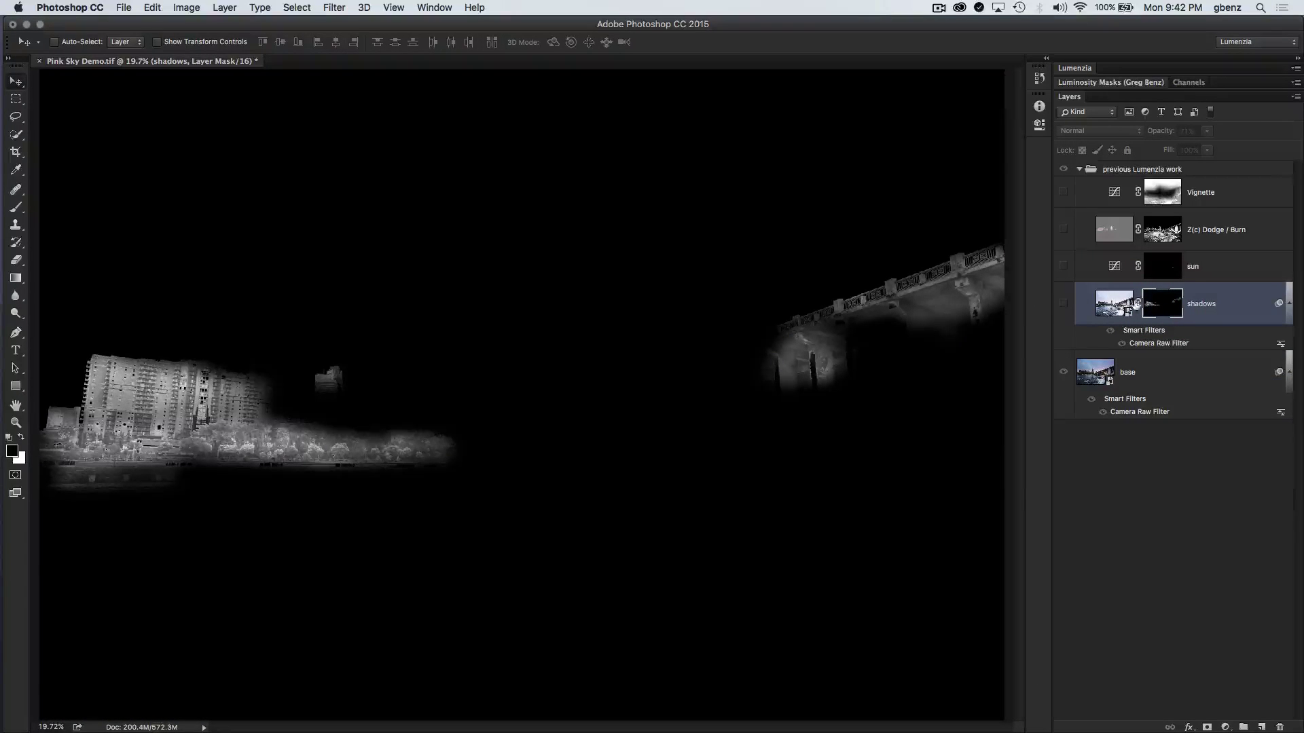
{"action": "key", "text": "alt"}
{"action": "left_click", "coordinate": [1169, 311], "text": "alt"}
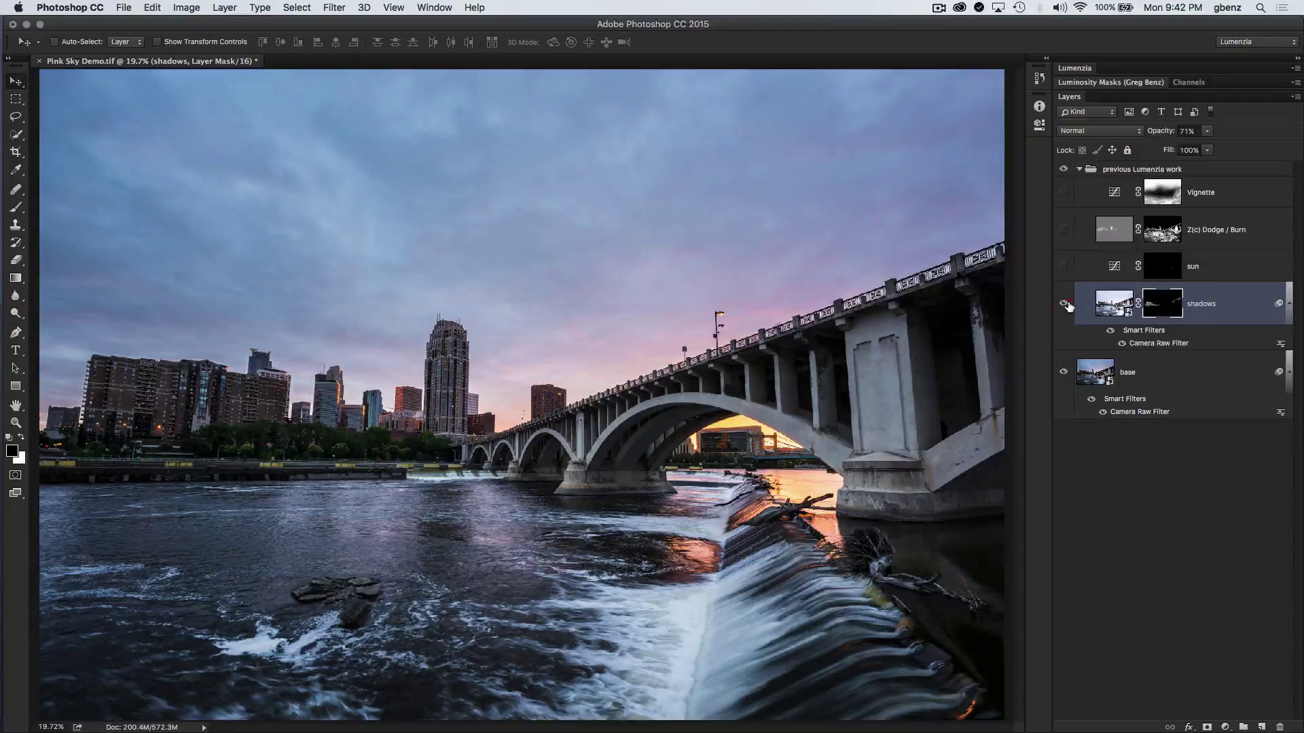
Step: Toggle the shadows layer repeatedly to compare the buildings, leaving it visible
{"action": "left_click", "coordinate": [1063, 303]}
{"action": "left_click", "coordinate": [1064, 304]}
{"action": "left_click", "coordinate": [1063, 304]}
{"action": "left_click", "coordinate": [1063, 304]}
{"action": "left_click", "coordinate": [1064, 303]}
{"action": "left_click", "coordinate": [1064, 304]}
Step: At 100% zoom on the sunset under the bridge arch, turn the sun layer on, then fit the image
{"action": "key", "text": "super+equal"}
{"action": "key", "text": "super+equal"}
{"action": "key", "text": "super+equal"}
{"action": "key", "text": "super+equal"}
{"action": "key", "text": "super+equal"}
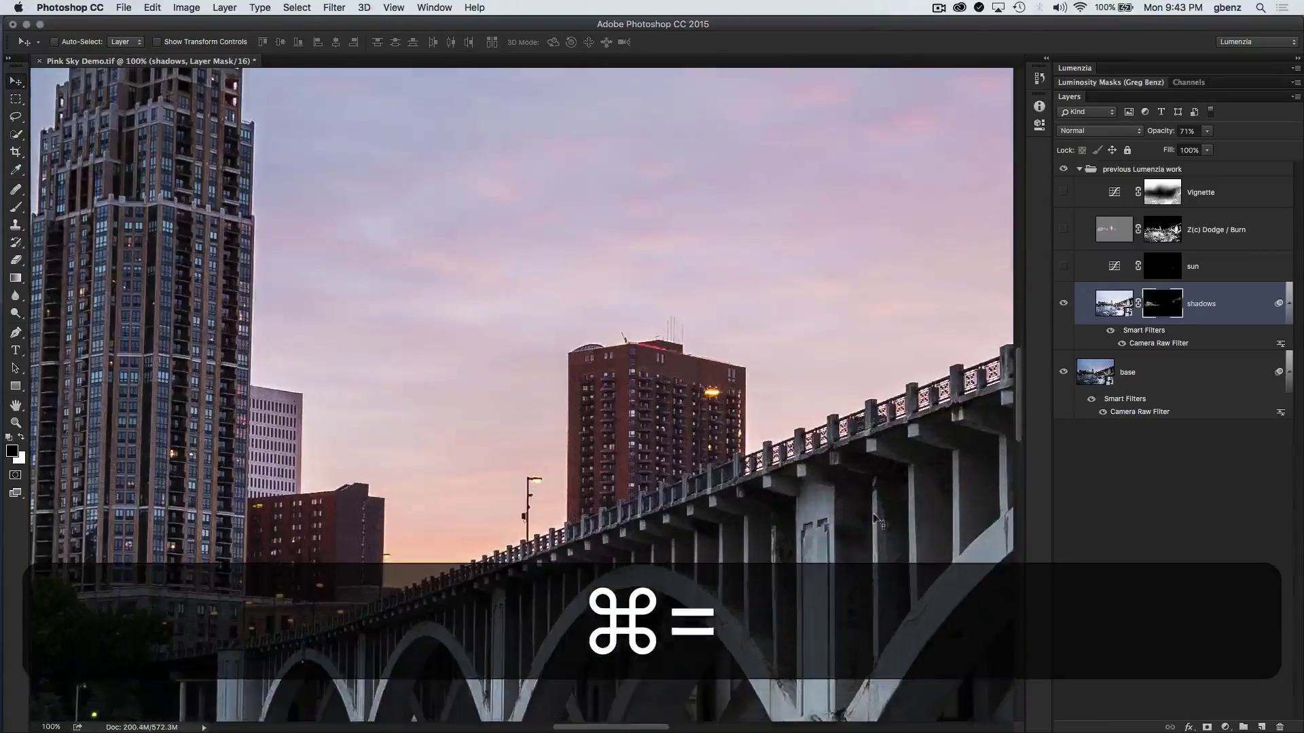
{"action": "key", "text": "super+space"}
{"action": "left_click_drag", "start_coordinate": [602, 393], "coordinate": [597, 349]}
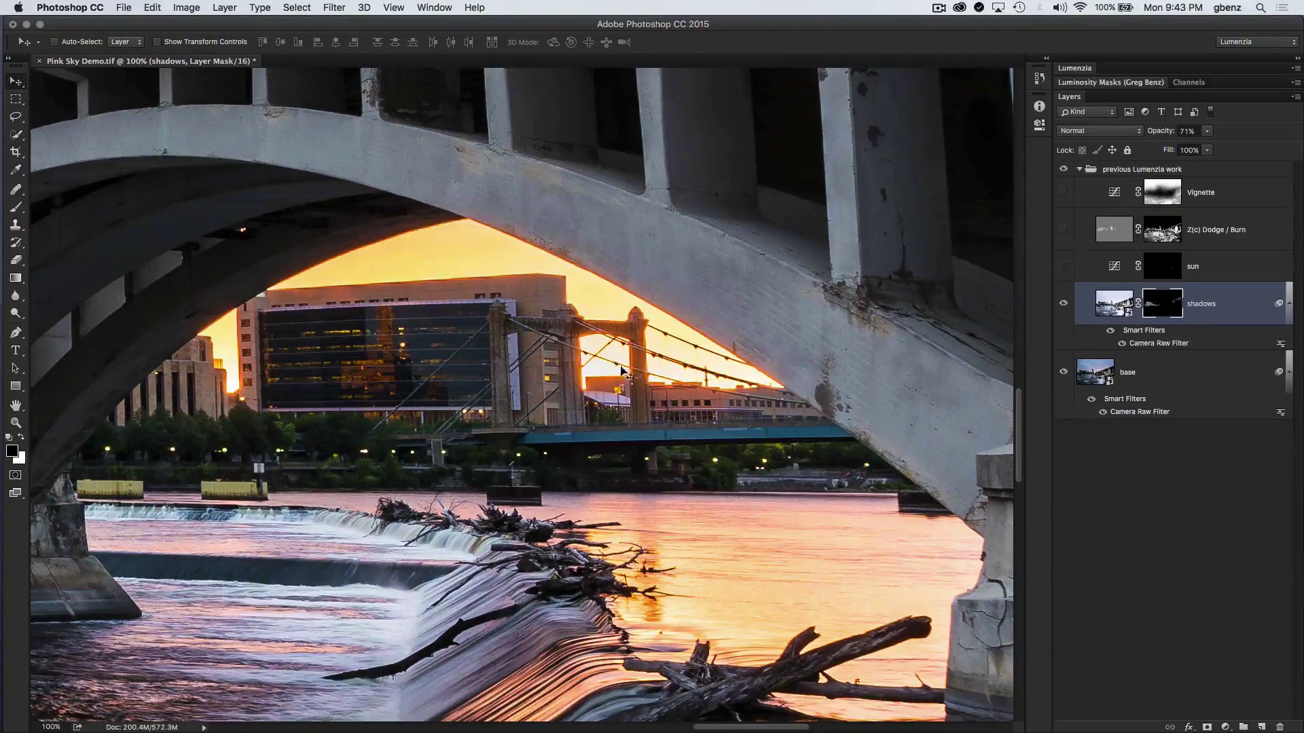
{"action": "left_click", "coordinate": [1064, 267]}
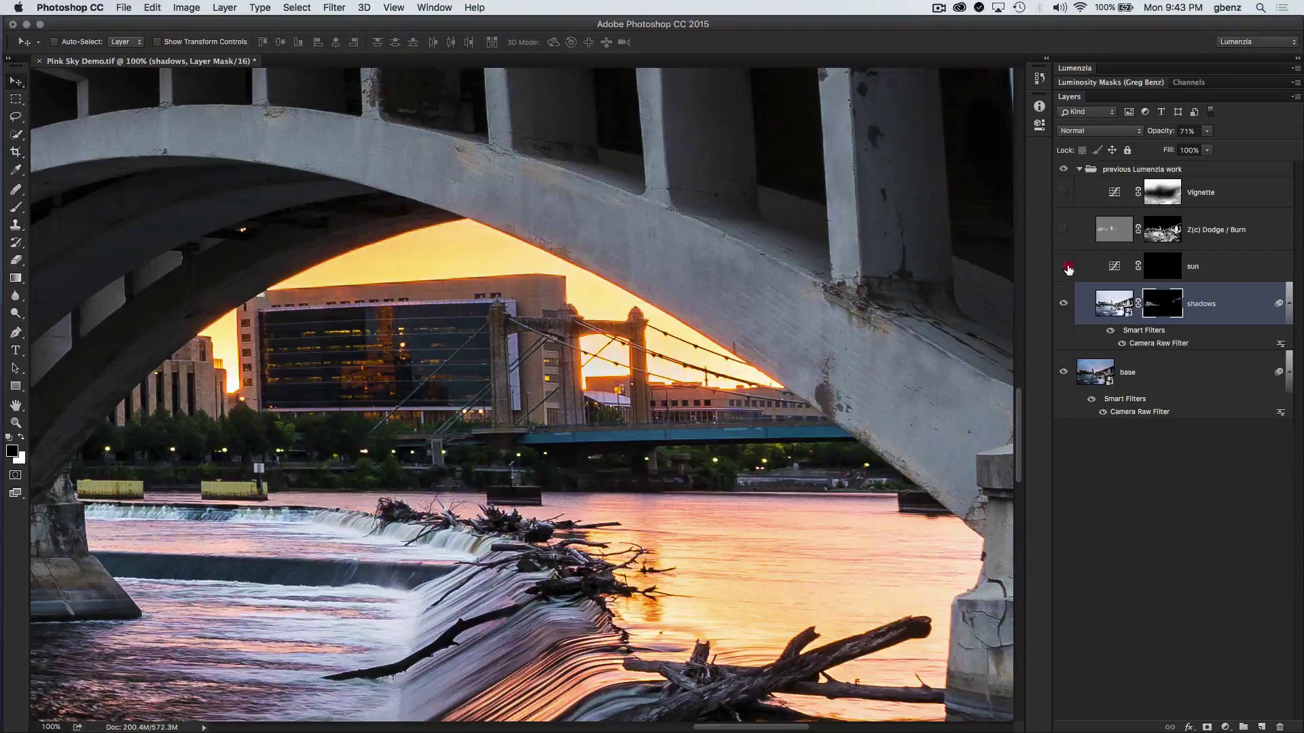
{"action": "left_click", "coordinate": [1064, 267]}
{"action": "key", "text": "super+minus"}
{"action": "key", "text": "super+0"}
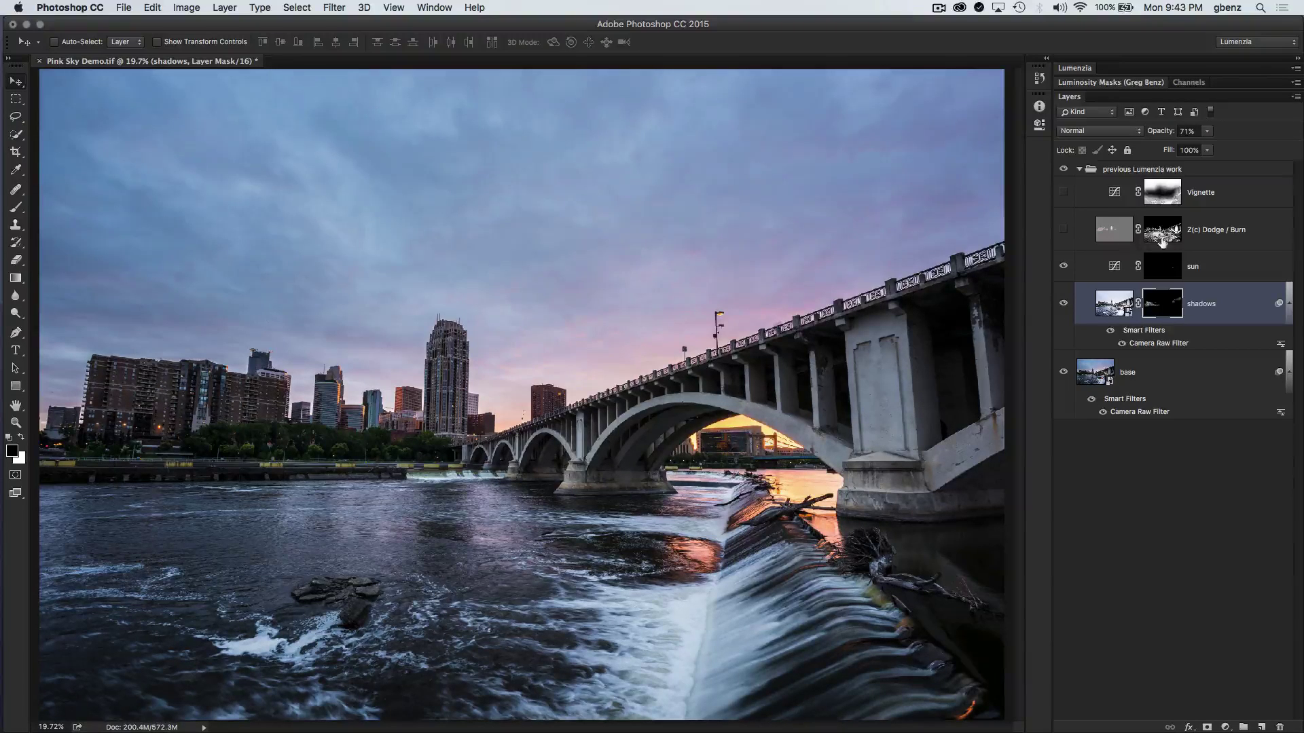
Step: Compare the image with and without the Dodge / Burn layer, leaving it on
{"action": "left_click", "coordinate": [1064, 230]}
{"action": "left_click", "coordinate": [1064, 229]}
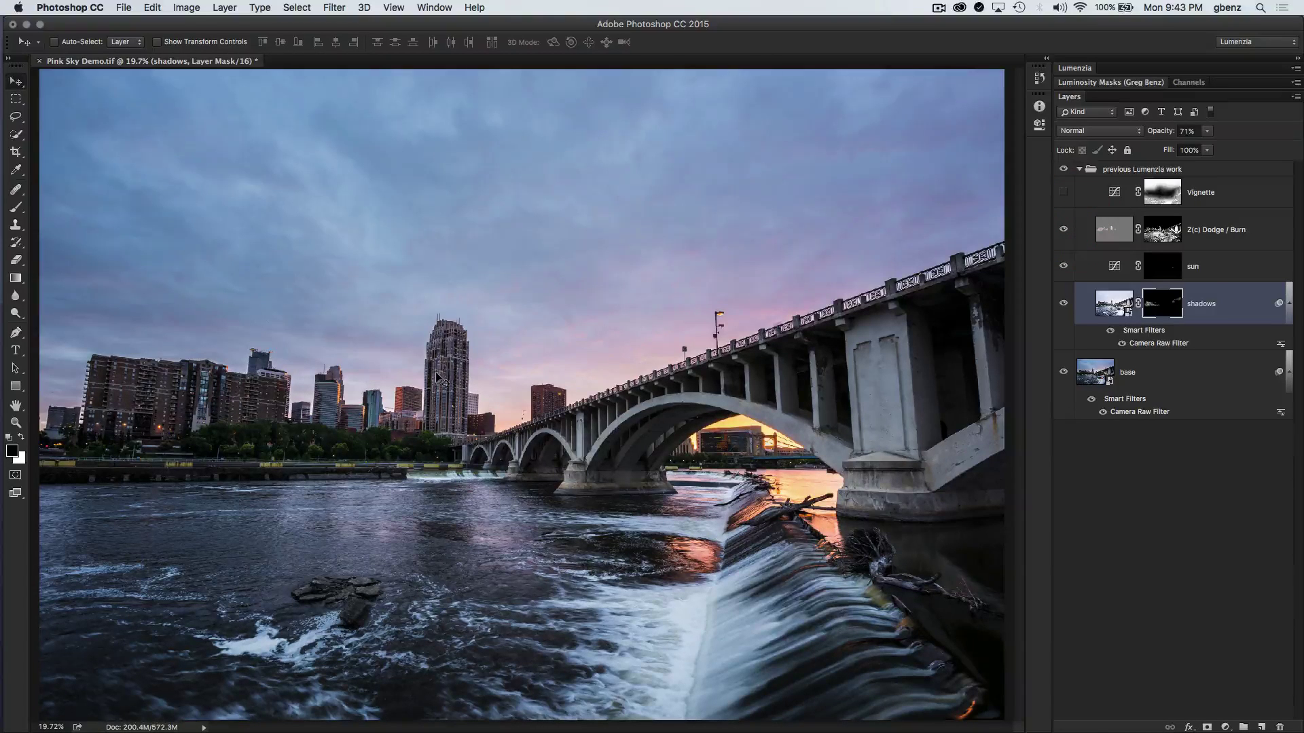
{"action": "left_click", "coordinate": [1064, 229]}
{"action": "left_click", "coordinate": [1064, 230]}
Step: Compare with and without Vignette, leave it on, and view its mask alone
{"action": "left_click", "coordinate": [1064, 192]}
{"action": "left_click", "coordinate": [1064, 193]}
{"action": "left_click", "coordinate": [1064, 193]}
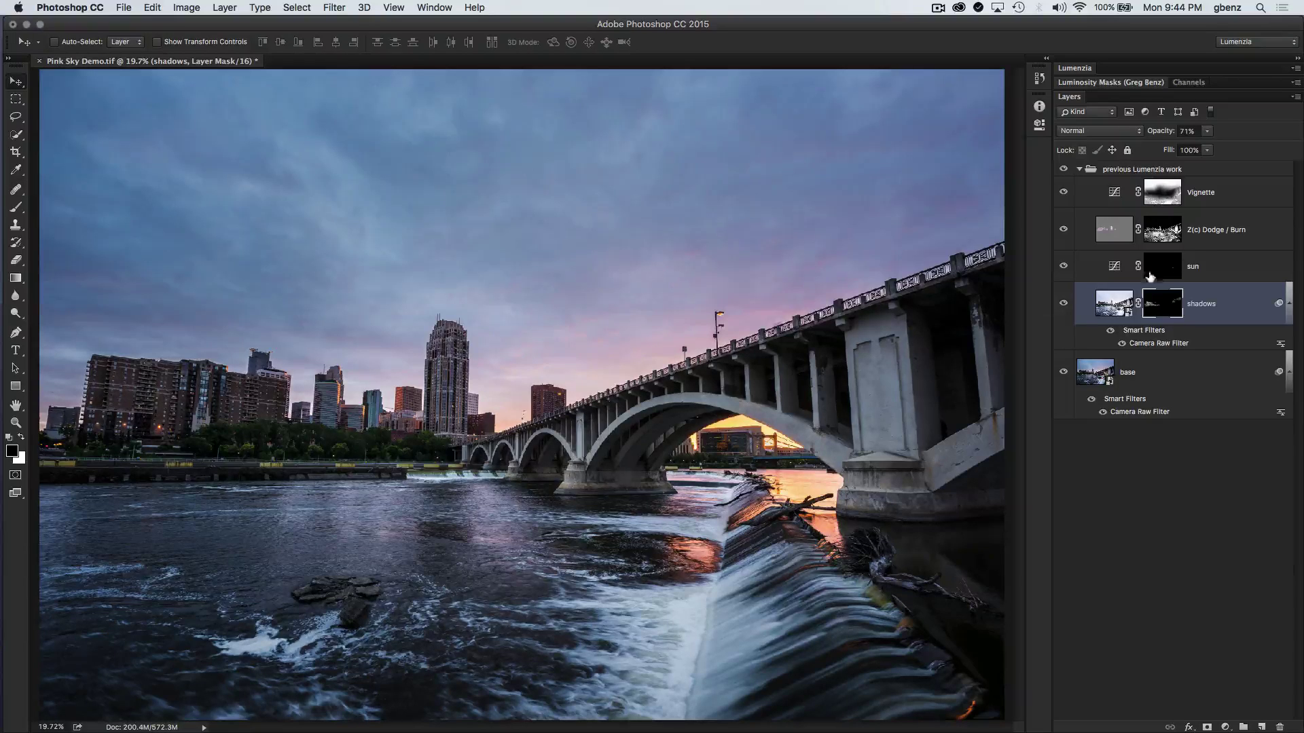
{"action": "left_click", "coordinate": [1158, 198], "text": "alt"}
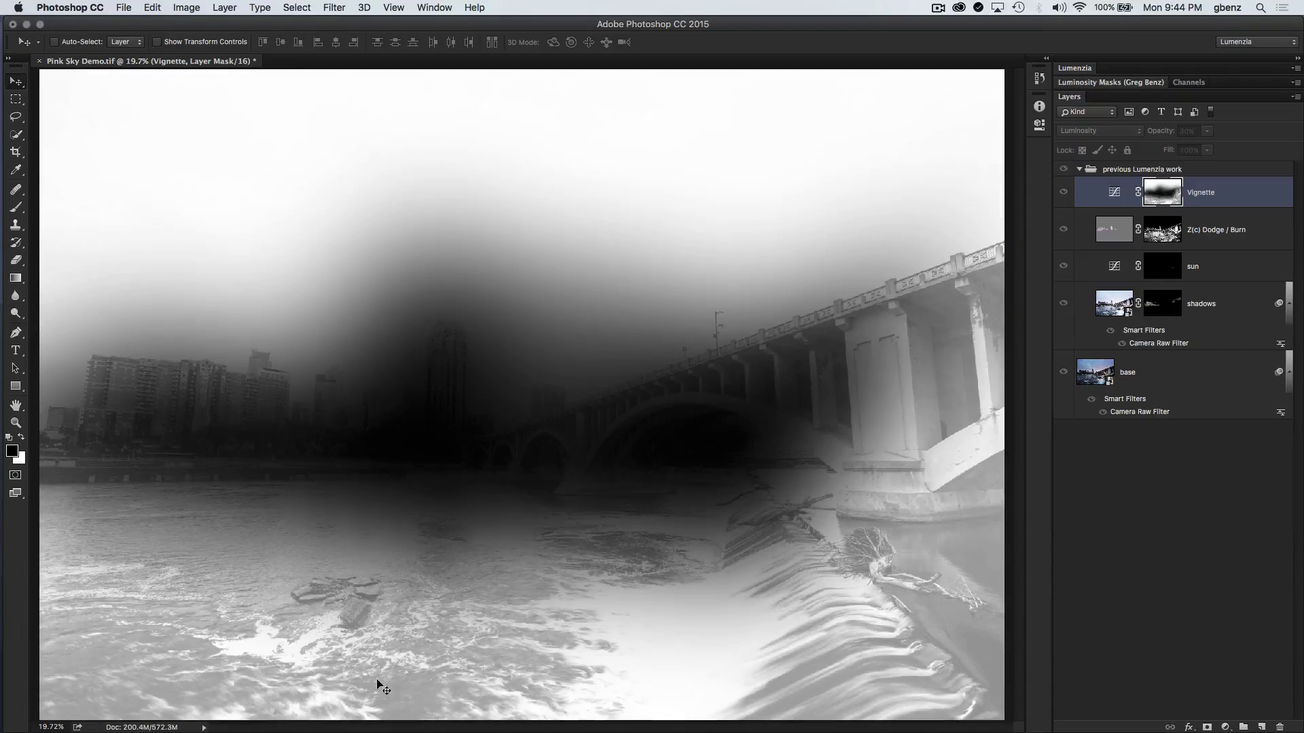
Step: Exit the Vignette mask view and collapse the previous Lumenzia work group
{"action": "left_click", "coordinate": [1148, 204], "text": "alt"}
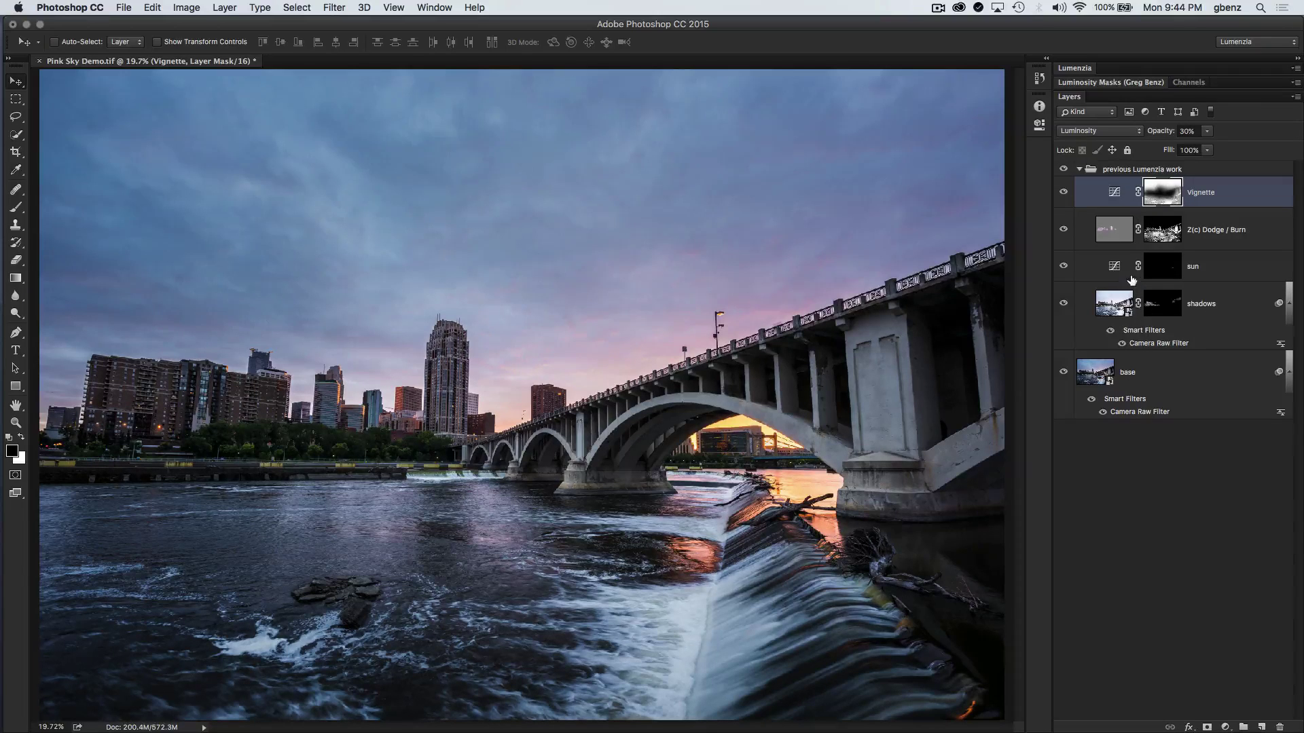
{"action": "left_click", "coordinate": [1079, 170]}
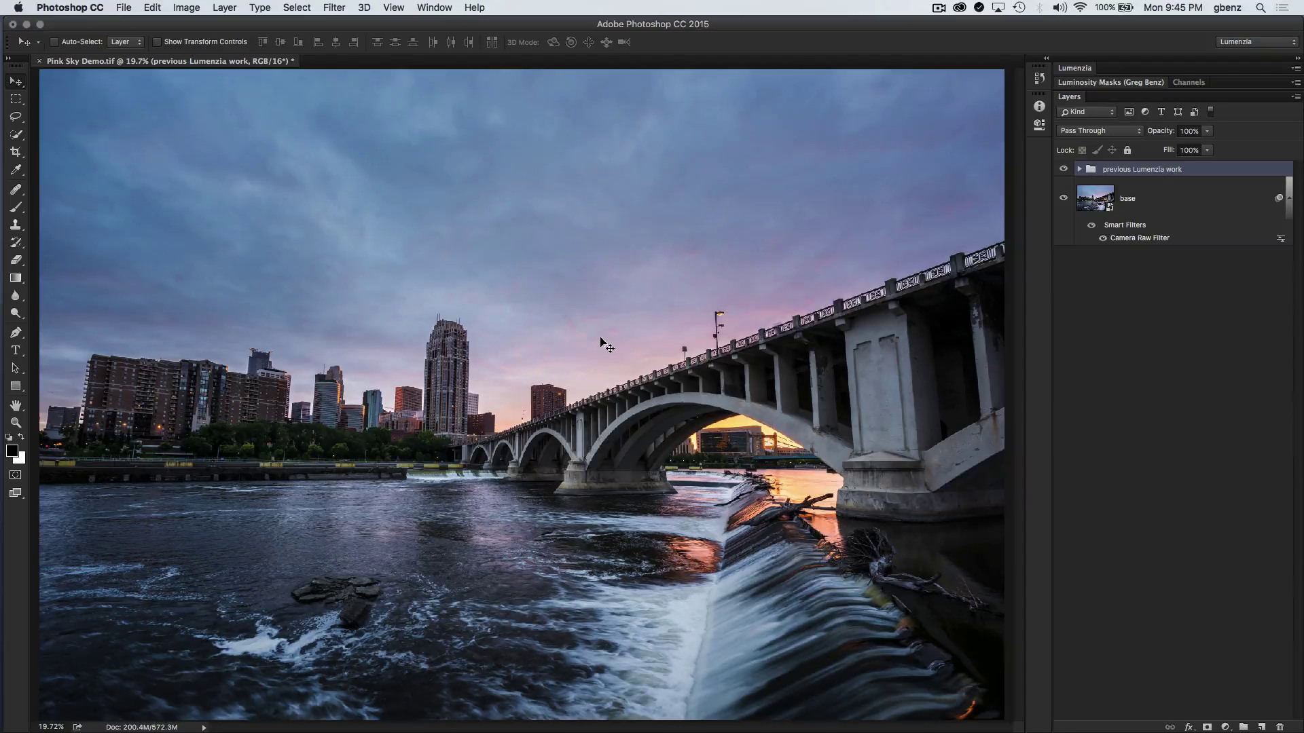
Step: Generate the Lumenzia luminosity channel masks and dismiss the confirmation
{"action": "left_click", "coordinate": [1117, 84]}
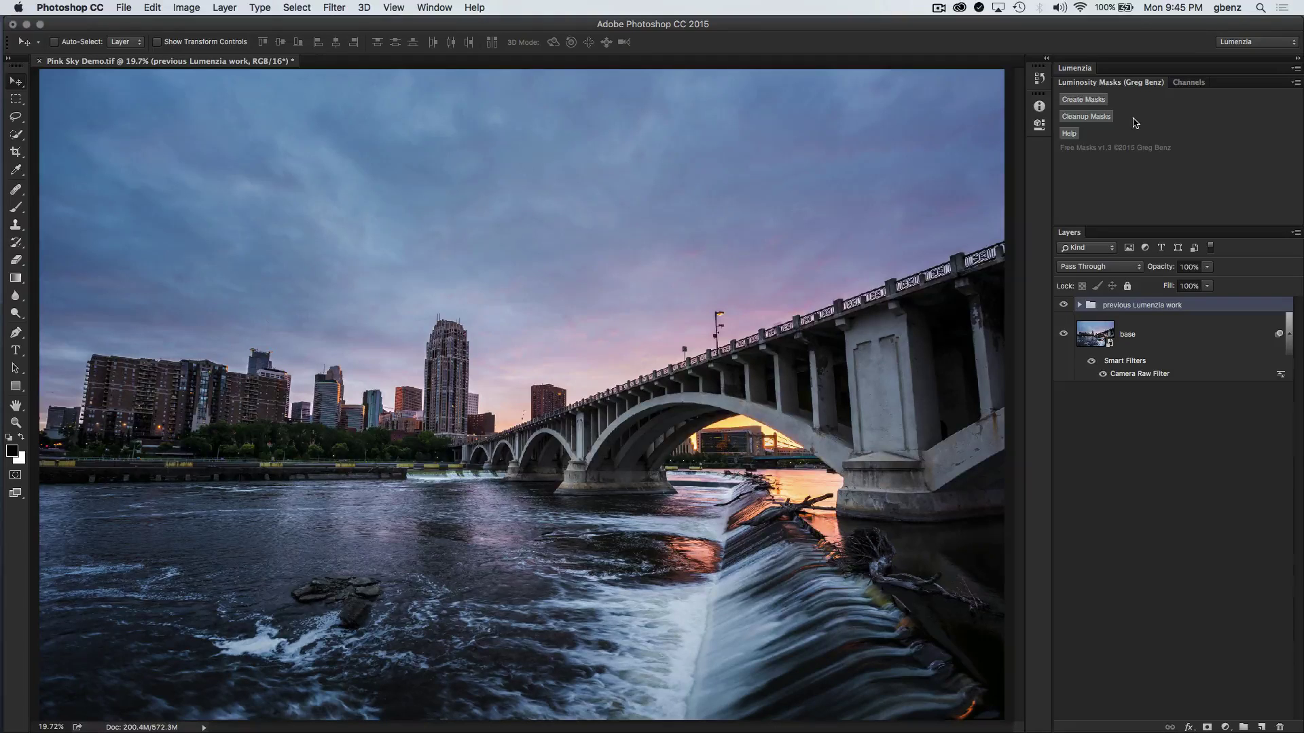
{"action": "left_click", "coordinate": [1187, 83]}
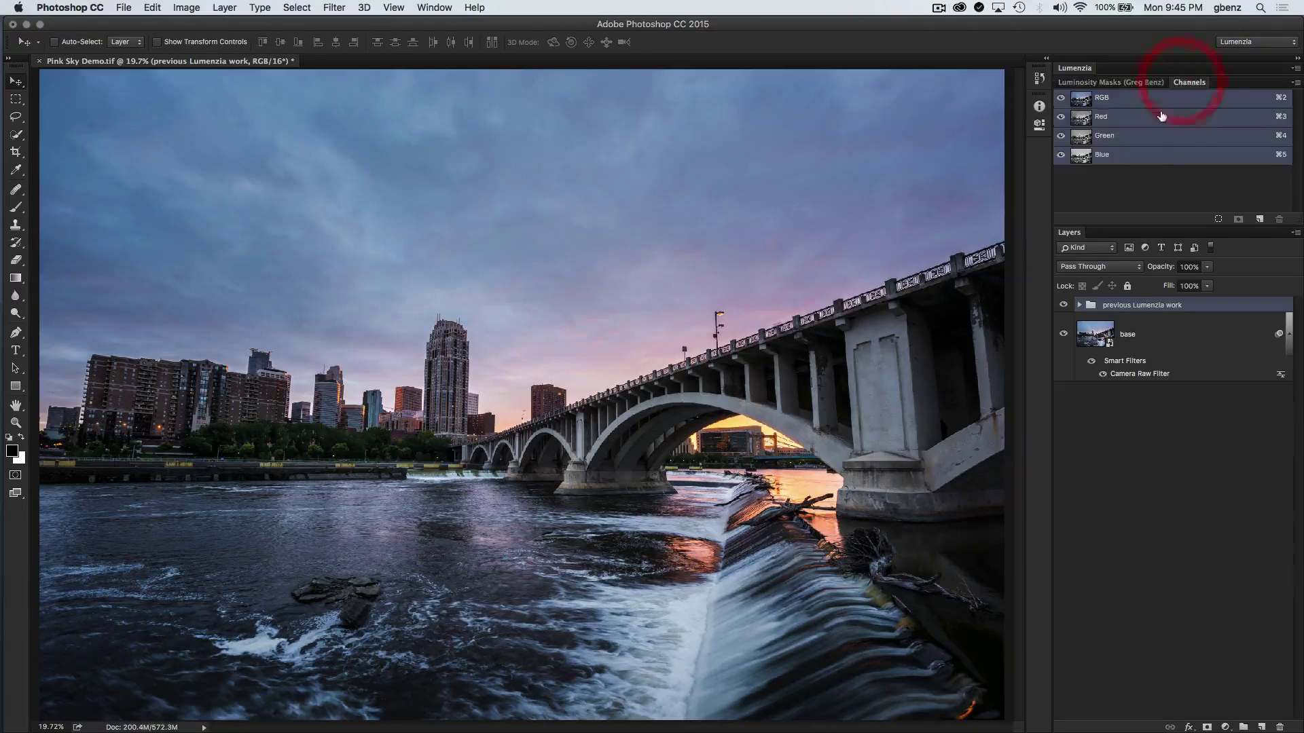
{"action": "left_click", "coordinate": [1148, 83]}
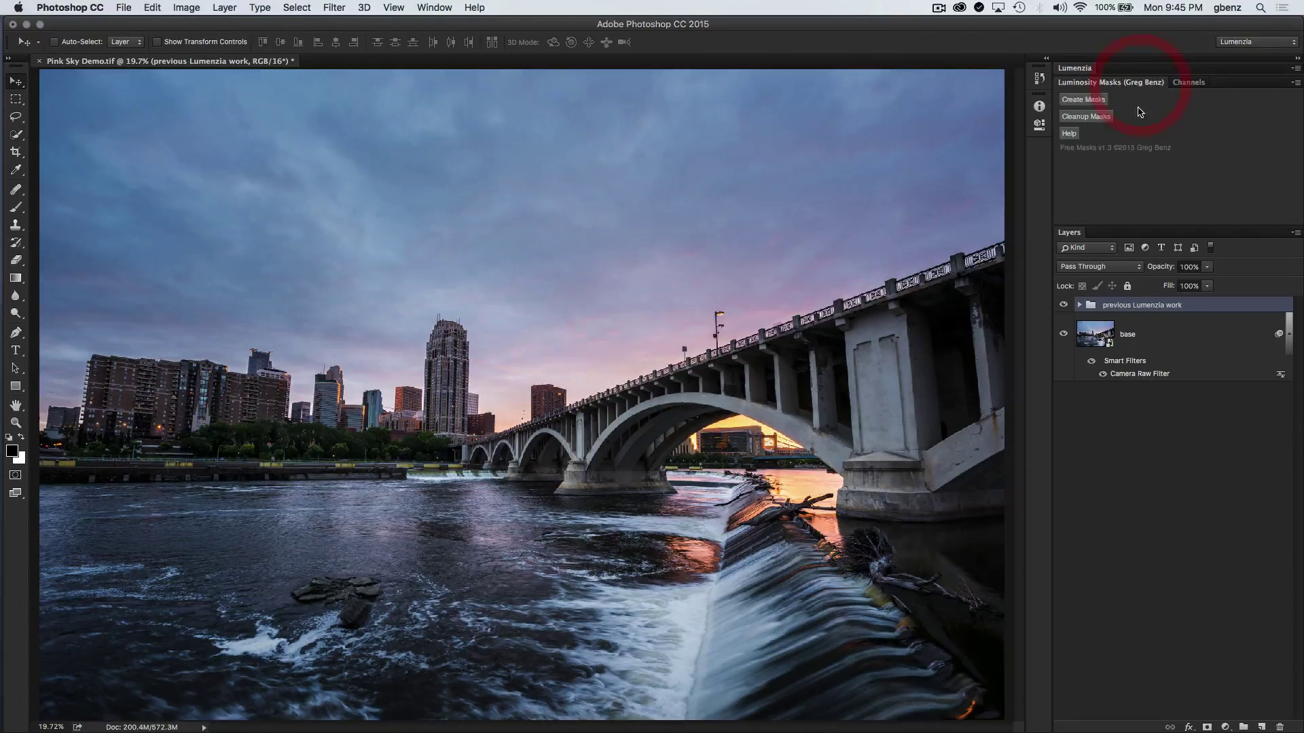
{"action": "left_click", "coordinate": [1102, 101]}
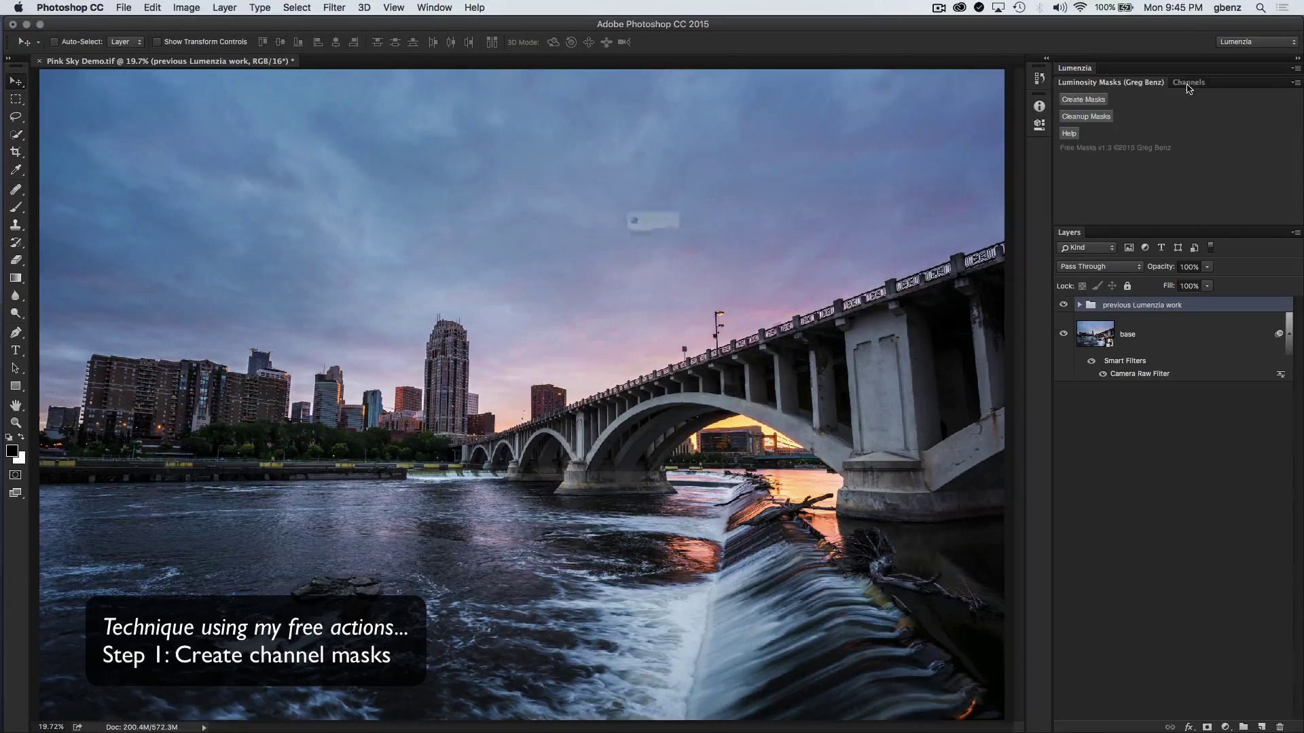
{"action": "left_click", "coordinate": [754, 252]}
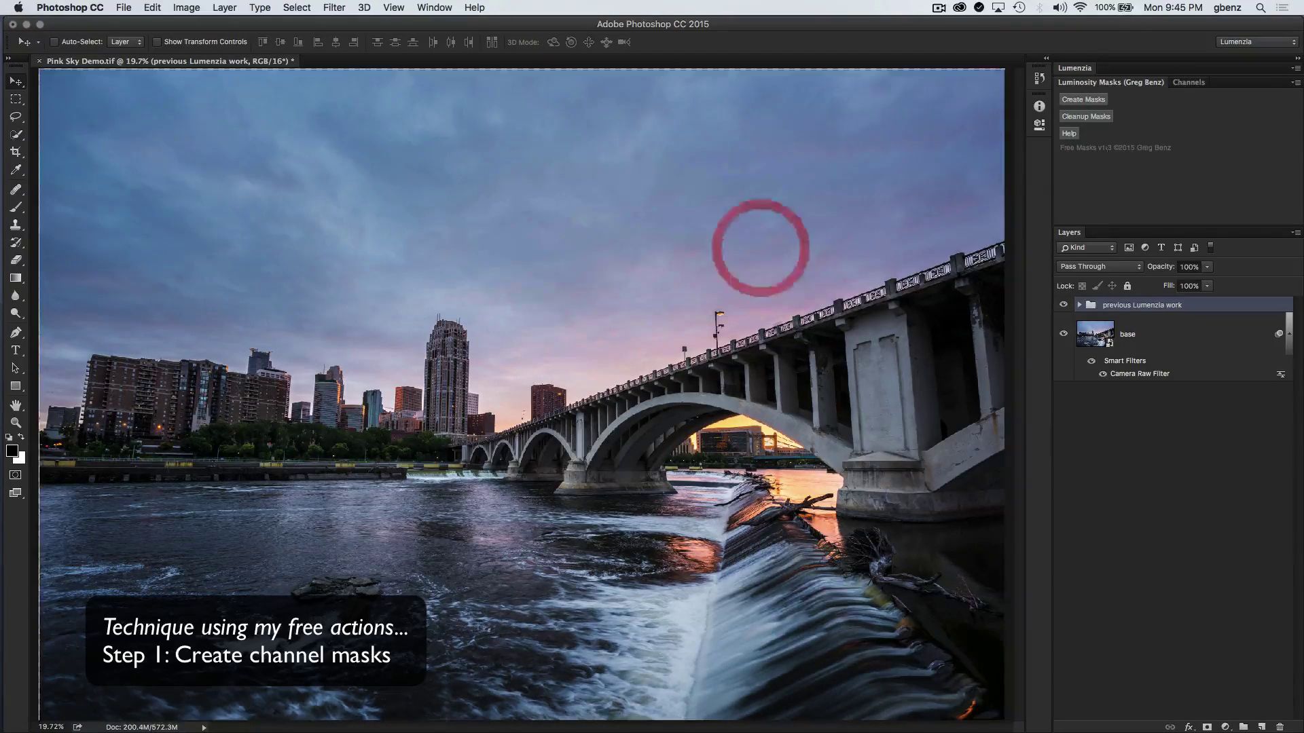
Step: Show the Channels panel and enlarge it to list more Lights masks
{"action": "left_click", "coordinate": [1189, 82]}
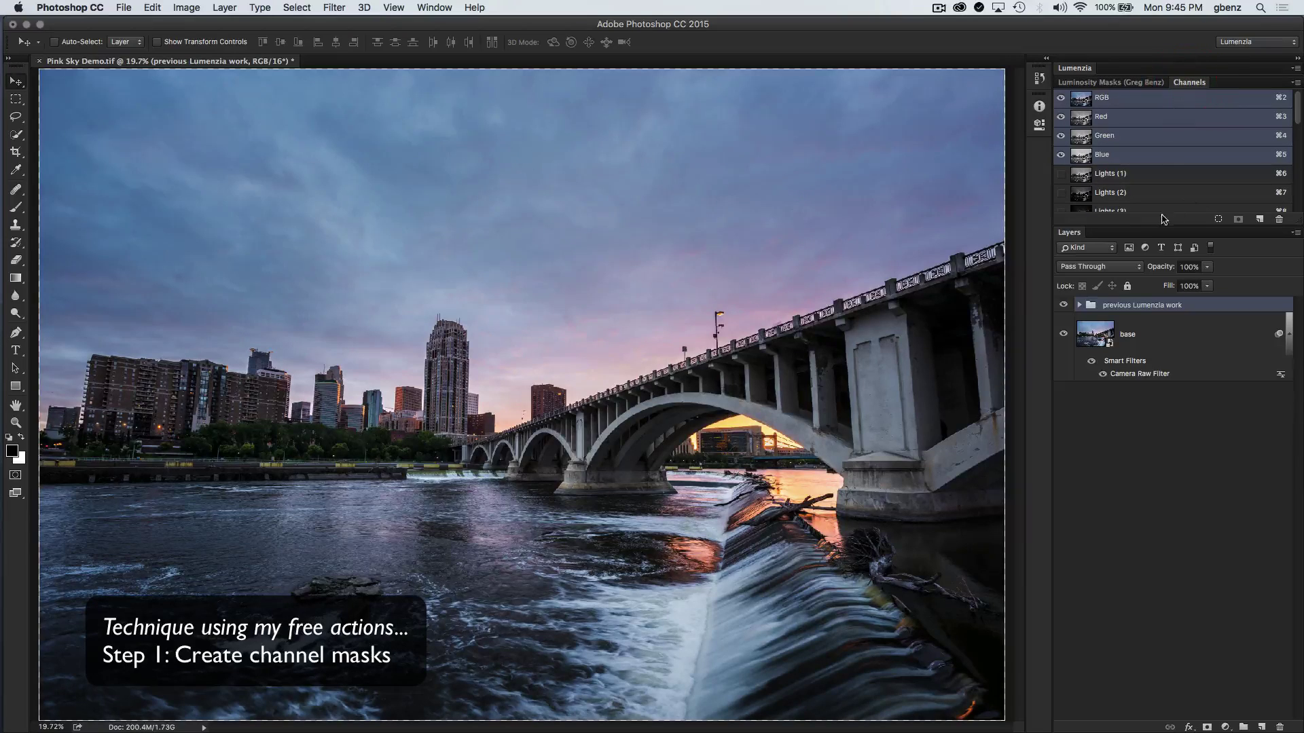
{"action": "left_click_drag", "start_coordinate": [1153, 224], "coordinate": [1152, 278]}
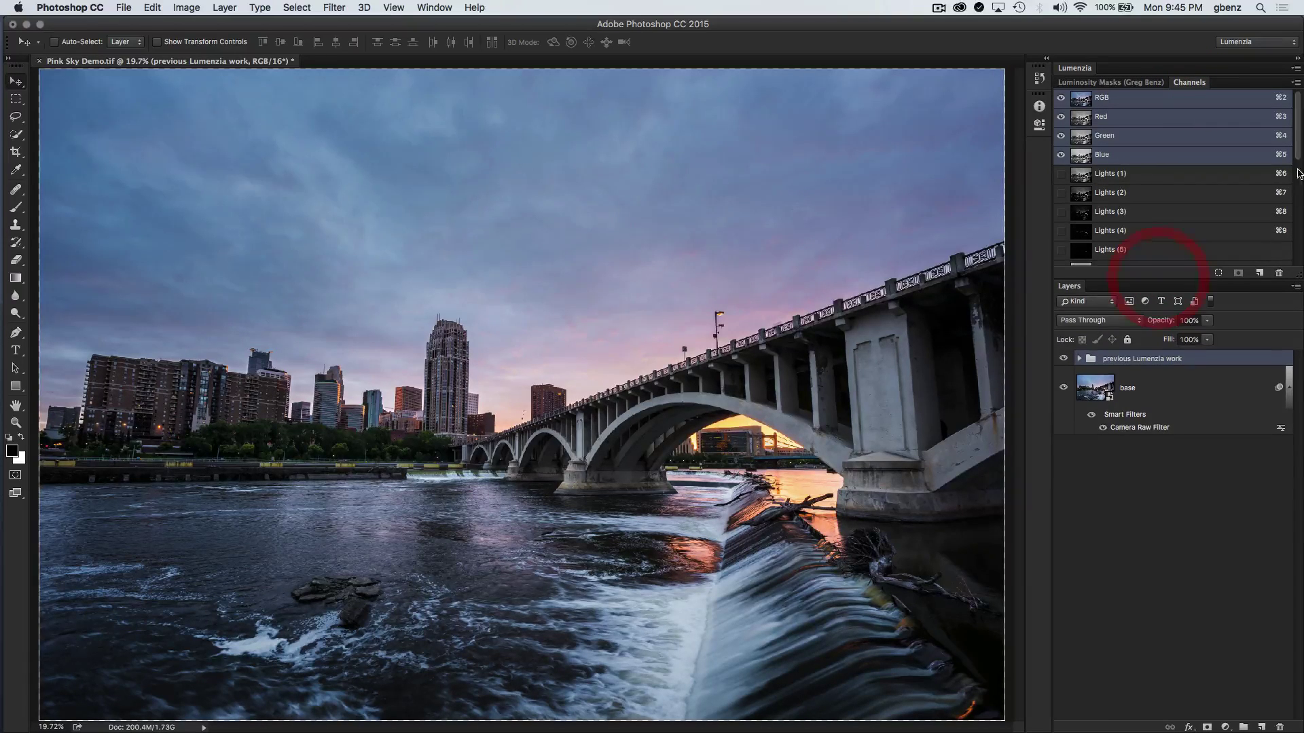
{"action": "mouse_move", "coordinate": [1299, 153]}
{"action": "left_mouse_down"}
{"action": "mouse_move", "coordinate": [1300, 231]}
{"action": "mouse_move", "coordinate": [1283, 154]}
{"action": "left_mouse_up"}
Step: Preview the Lights (1) through (4) luminosity channels, settling on Lights (3)
{"action": "left_click", "coordinate": [1101, 174]}
{"action": "left_click", "coordinate": [1112, 193]}
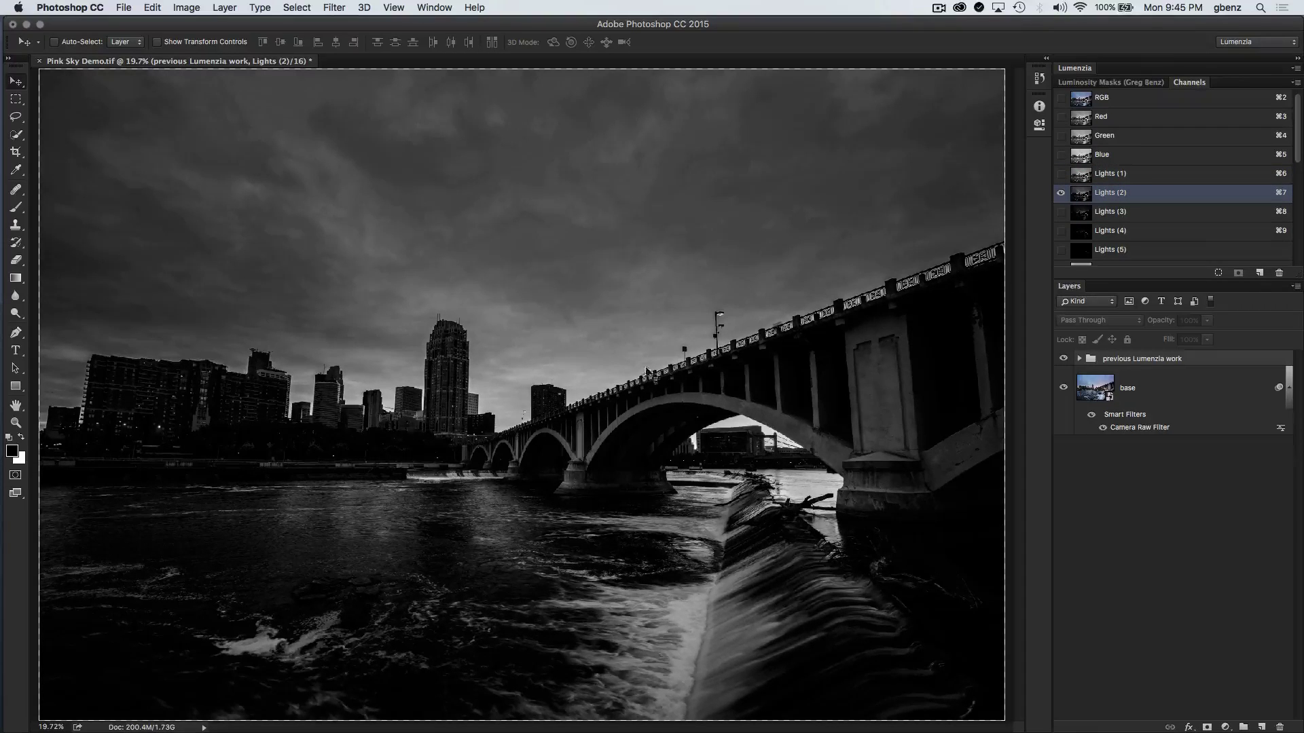
{"action": "left_click", "coordinate": [1086, 213]}
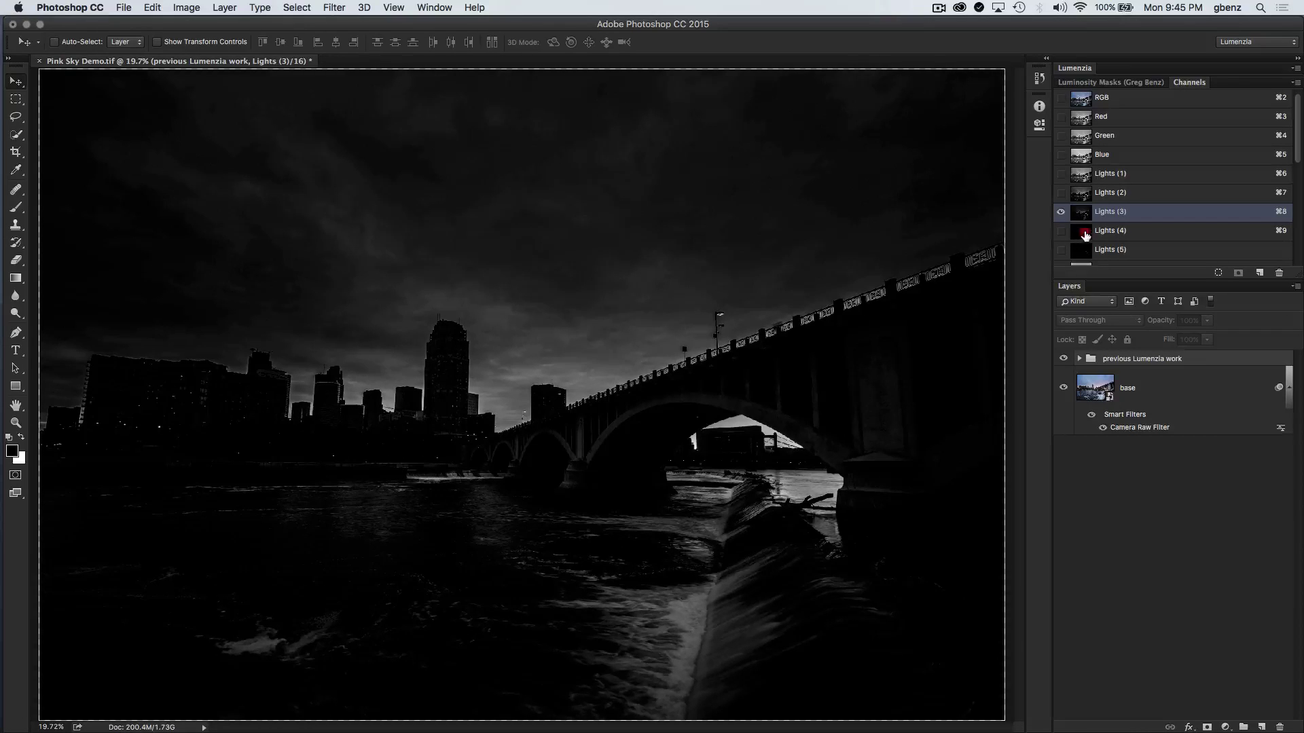
{"action": "left_click", "coordinate": [1084, 232]}
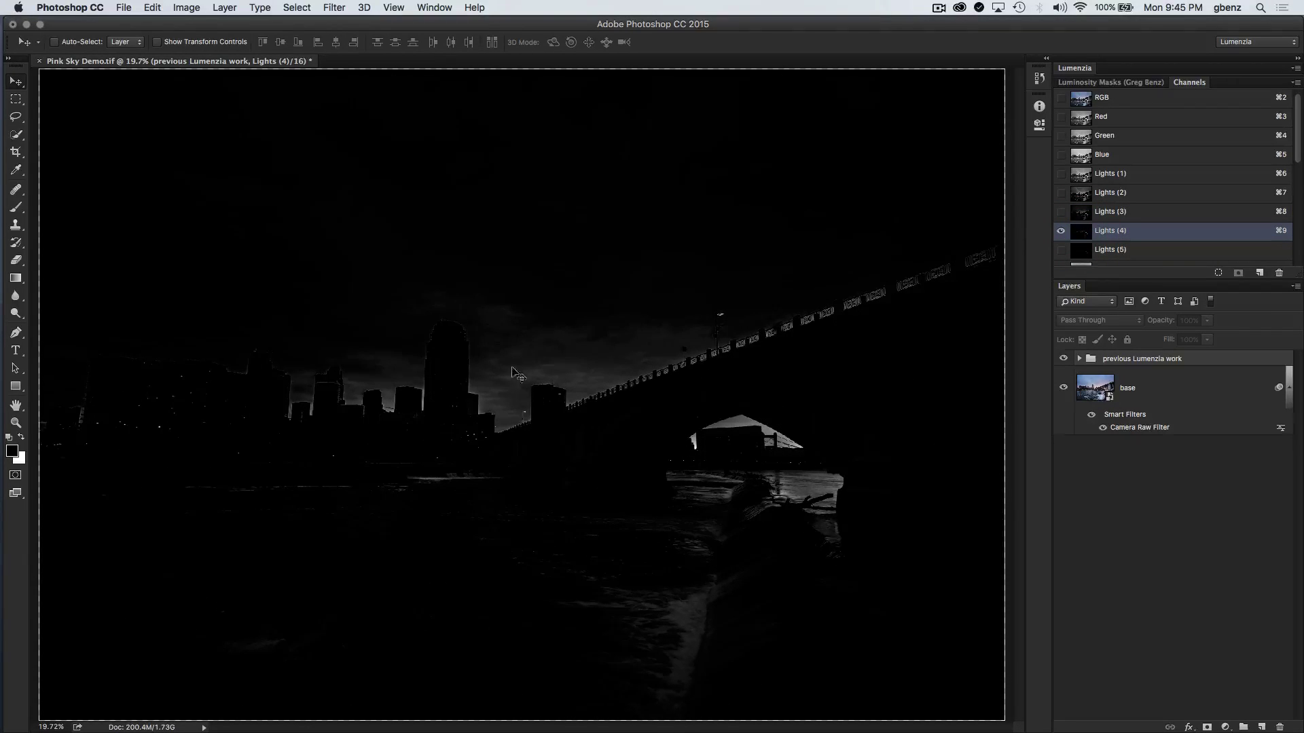
{"action": "left_click", "coordinate": [1084, 216]}
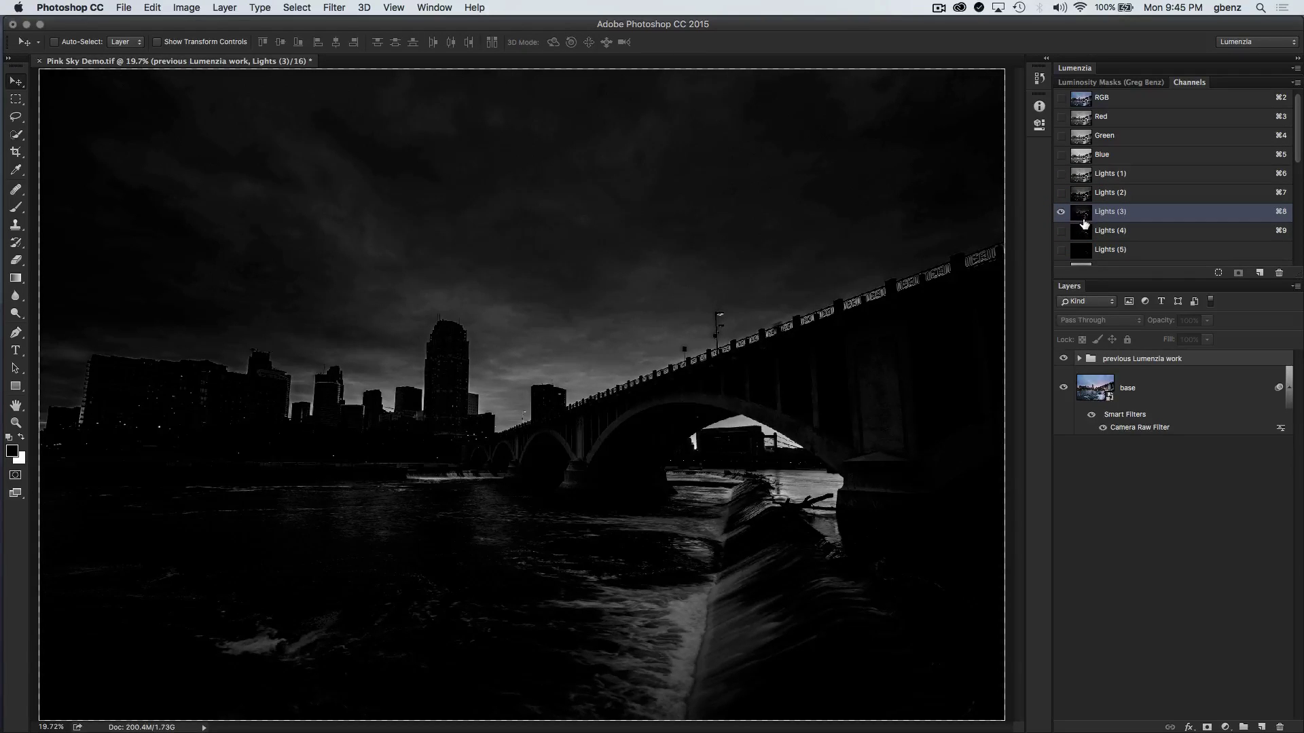
Step: Check the Lumenzia mask options, return to Channels, and browse the fill layer list
{"action": "left_click", "coordinate": [1093, 82]}
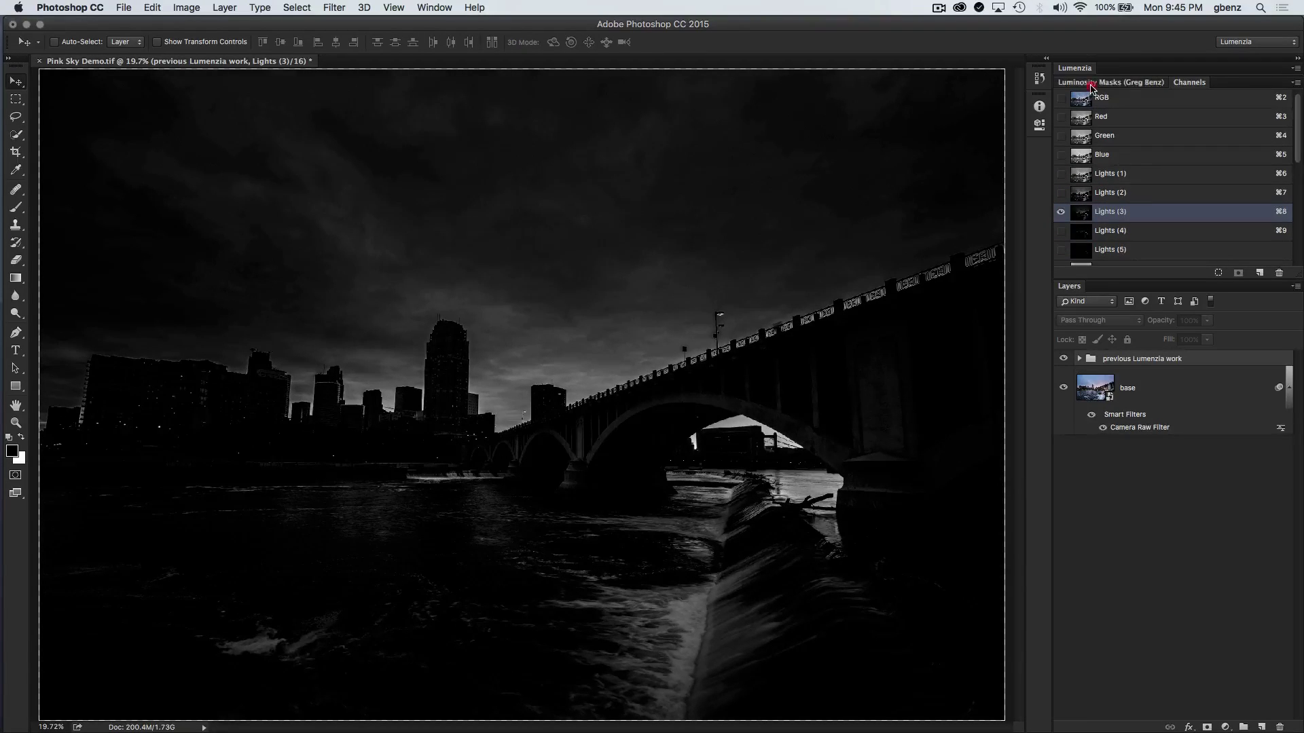
{"action": "left_click", "coordinate": [1184, 83]}
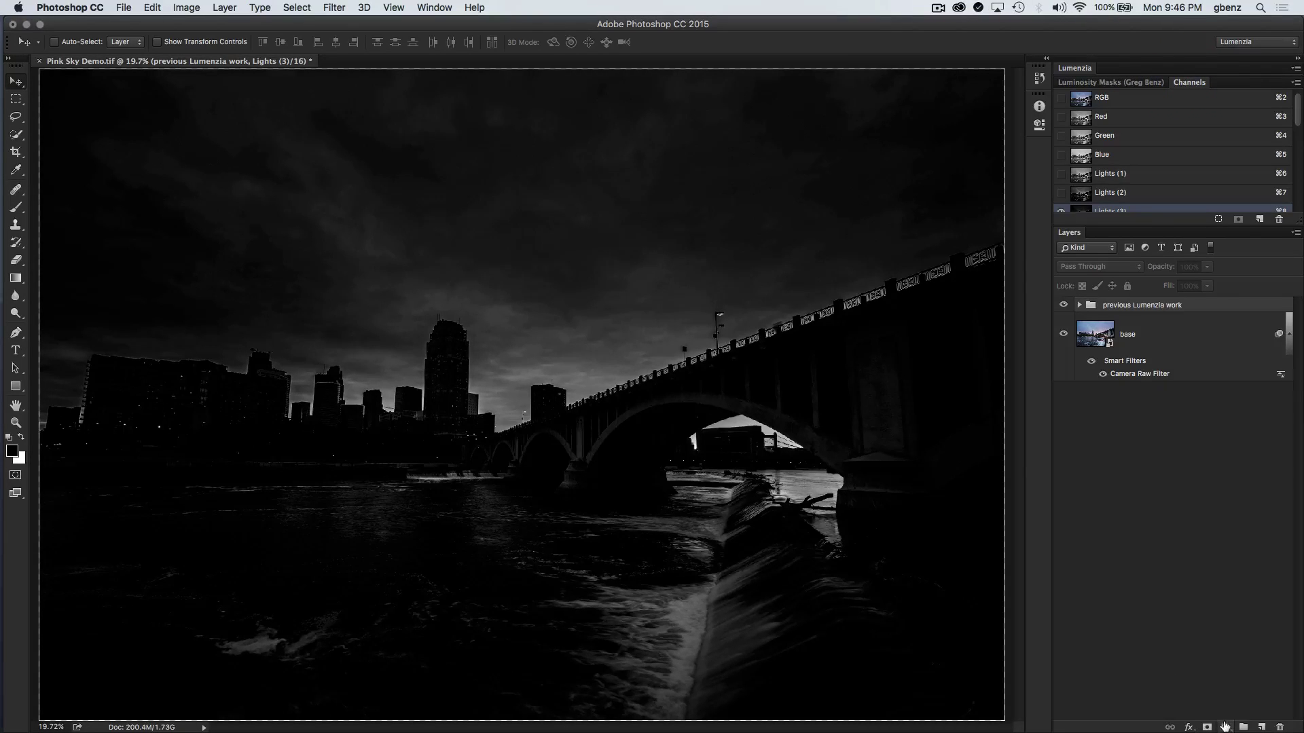
{"action": "left_click", "coordinate": [1225, 727]}
{"action": "left_click", "coordinate": [1124, 591]}
Step: From the RGB composite, add a Color Fill 1 solid colour layer and hide it
{"action": "left_click", "coordinate": [1119, 98]}
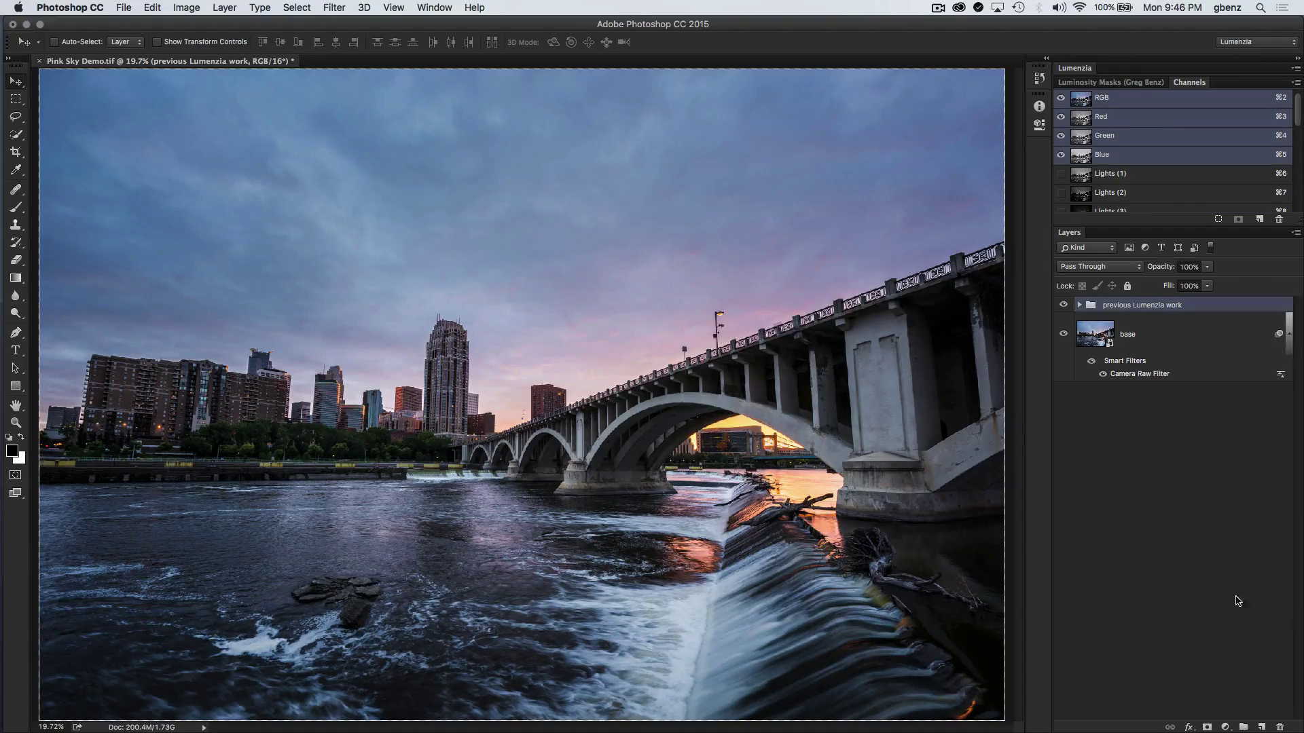
{"action": "left_click", "coordinate": [1225, 726]}
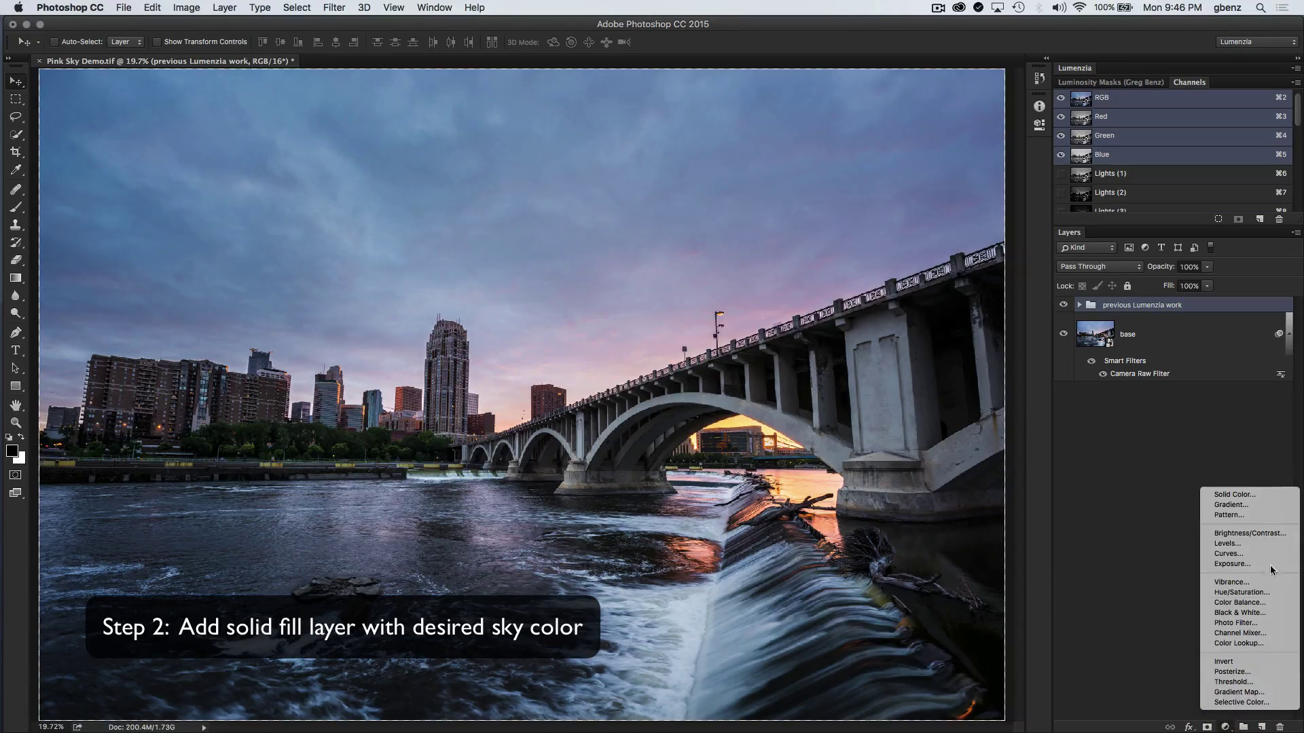
{"action": "left_click", "coordinate": [1249, 494]}
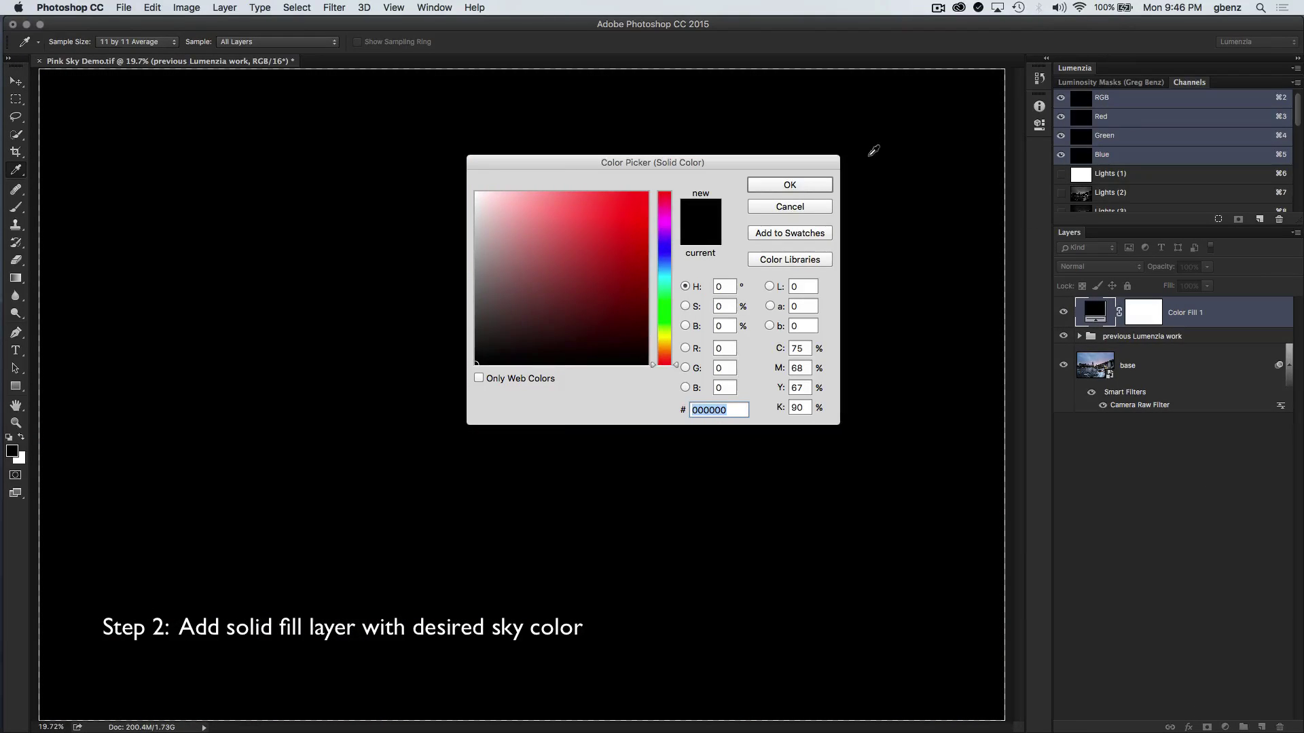
{"action": "left_click", "coordinate": [789, 186]}
{"action": "key", "text": "v"}
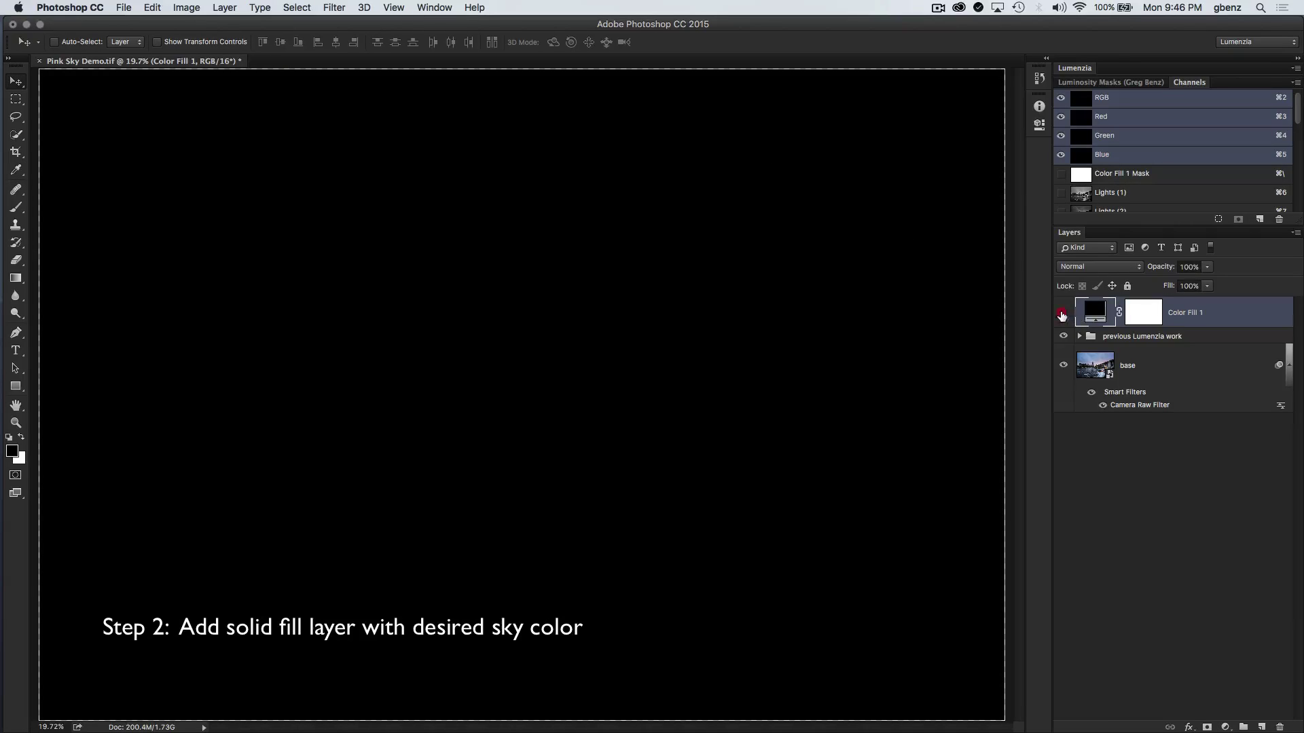
{"action": "left_click", "coordinate": [1063, 313]}
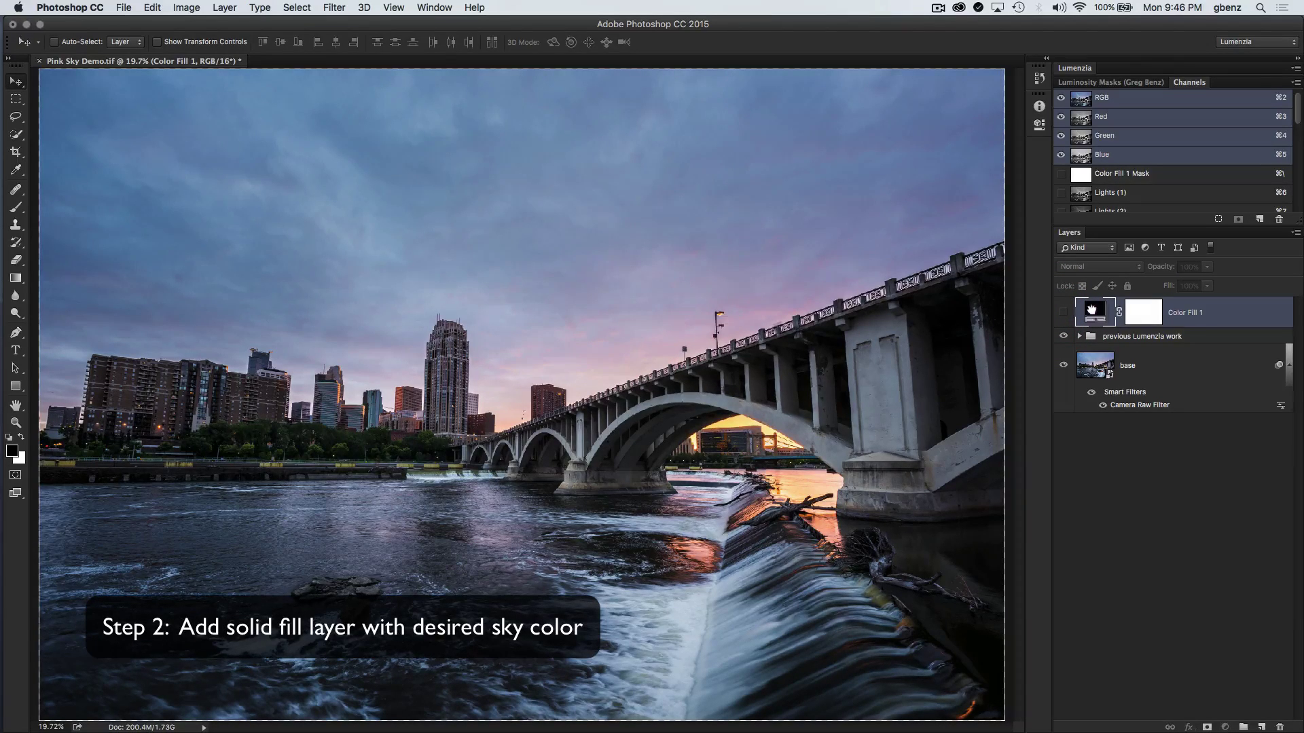
Step: Sample the pink sky into Color Fill 1 and push it to magenta ff00b1
{"action": "double_click", "coordinate": [1095, 315]}
{"action": "left_click_drag", "start_coordinate": [702, 167], "coordinate": [995, 366]}
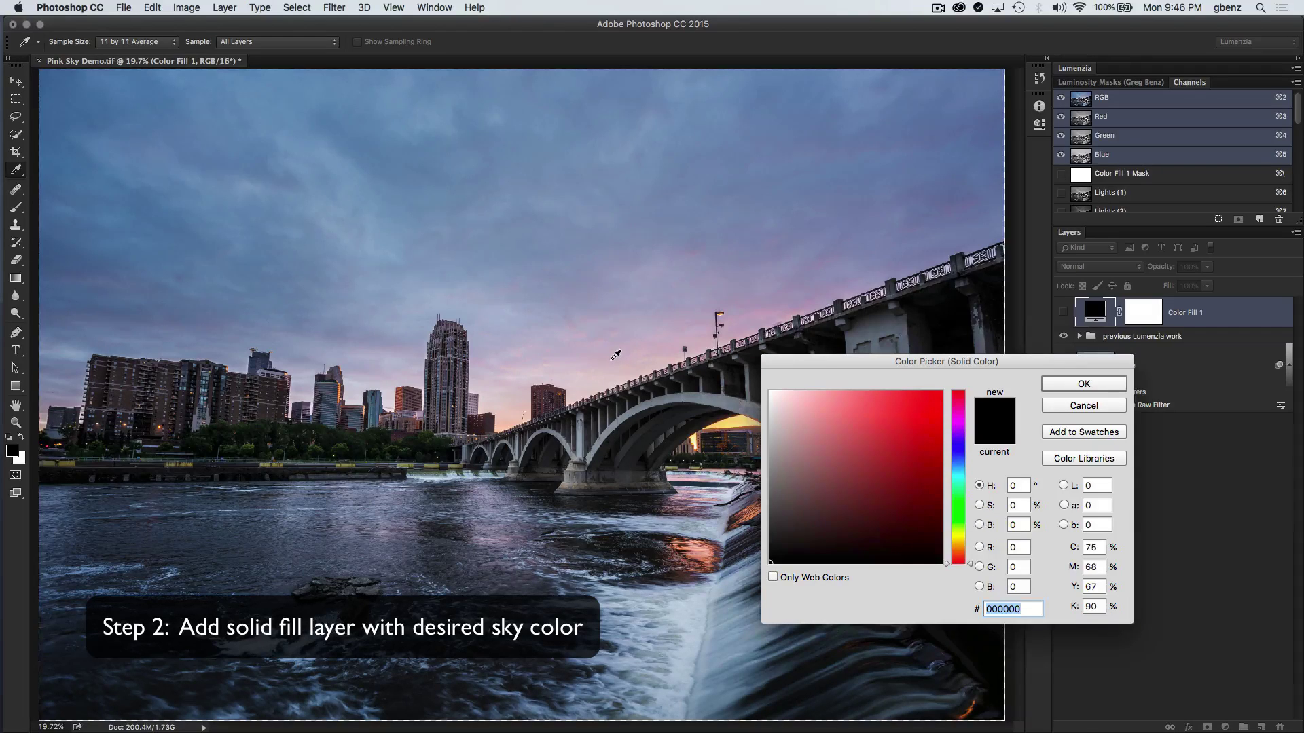
{"action": "left_click", "coordinate": [614, 355]}
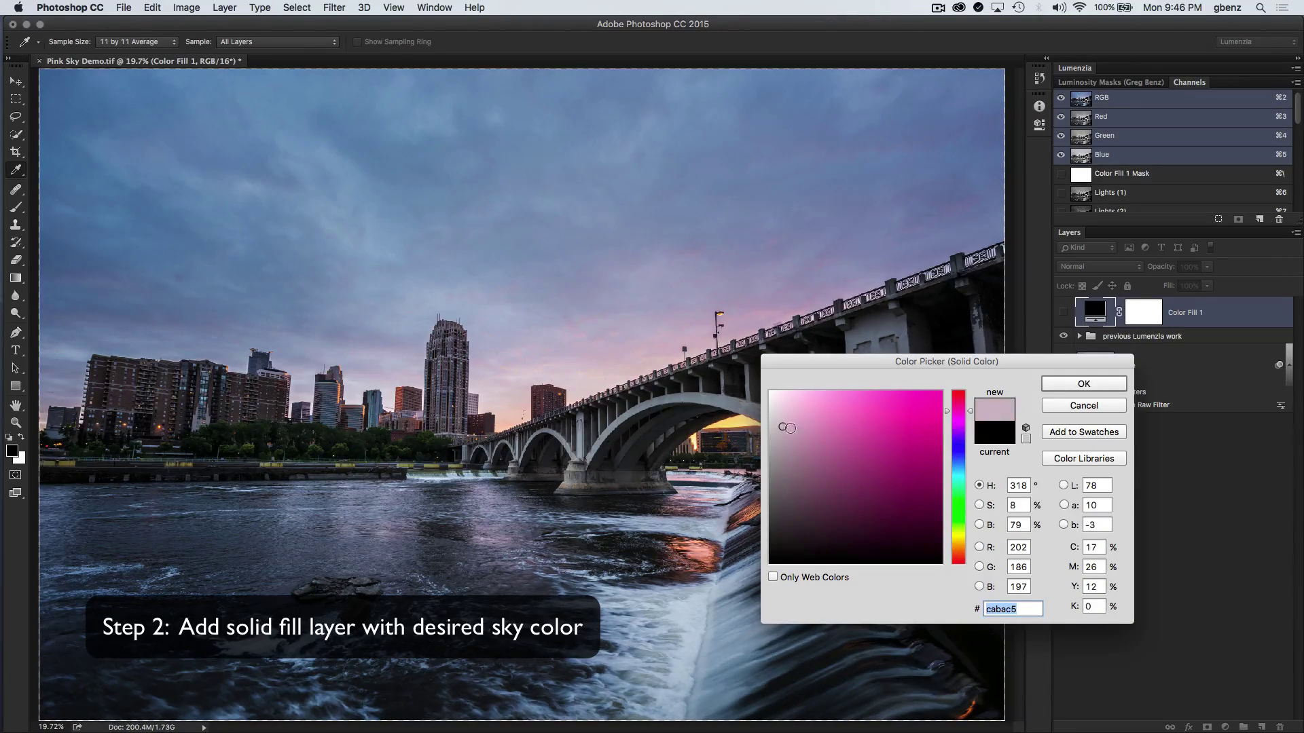
{"action": "mouse_move", "coordinate": [786, 428]}
{"action": "left_mouse_down"}
{"action": "mouse_move", "coordinate": [869, 489]}
{"action": "mouse_move", "coordinate": [963, 378]}
{"action": "mouse_move", "coordinate": [934, 401]}
{"action": "left_mouse_up"}
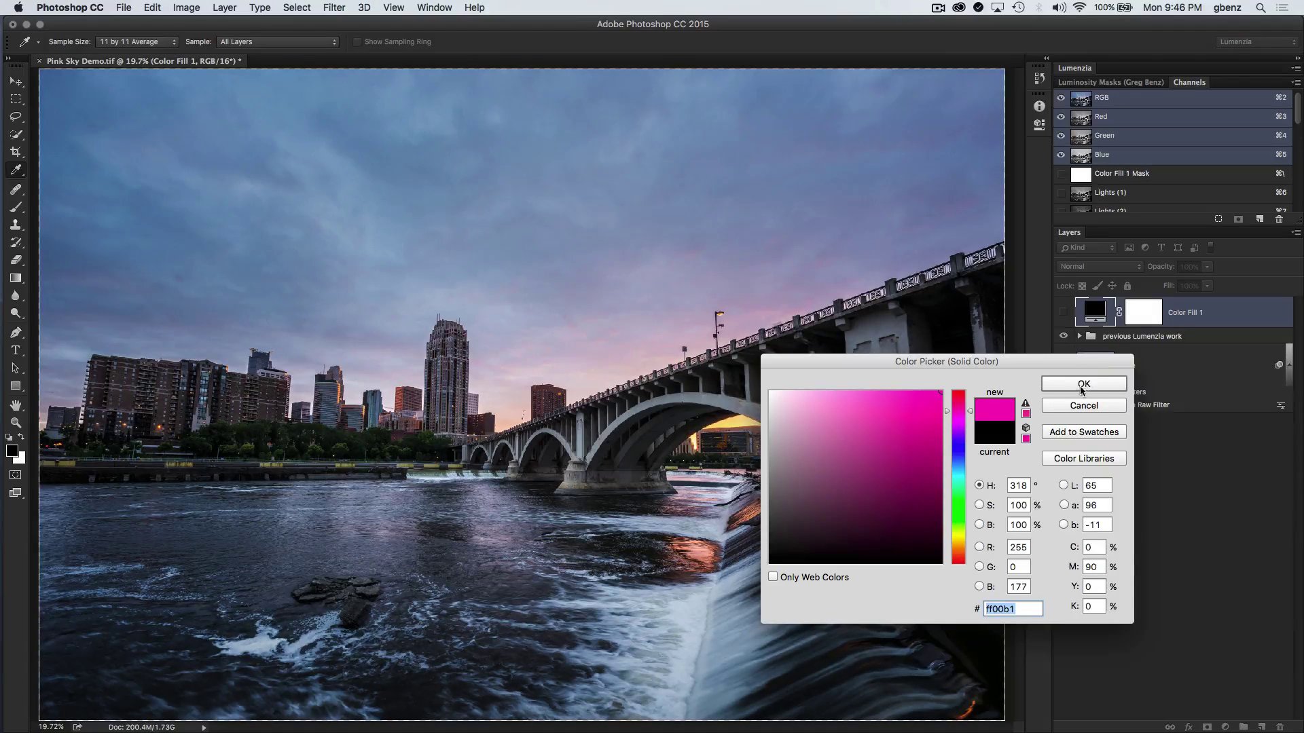
{"action": "left_click", "coordinate": [1084, 390]}
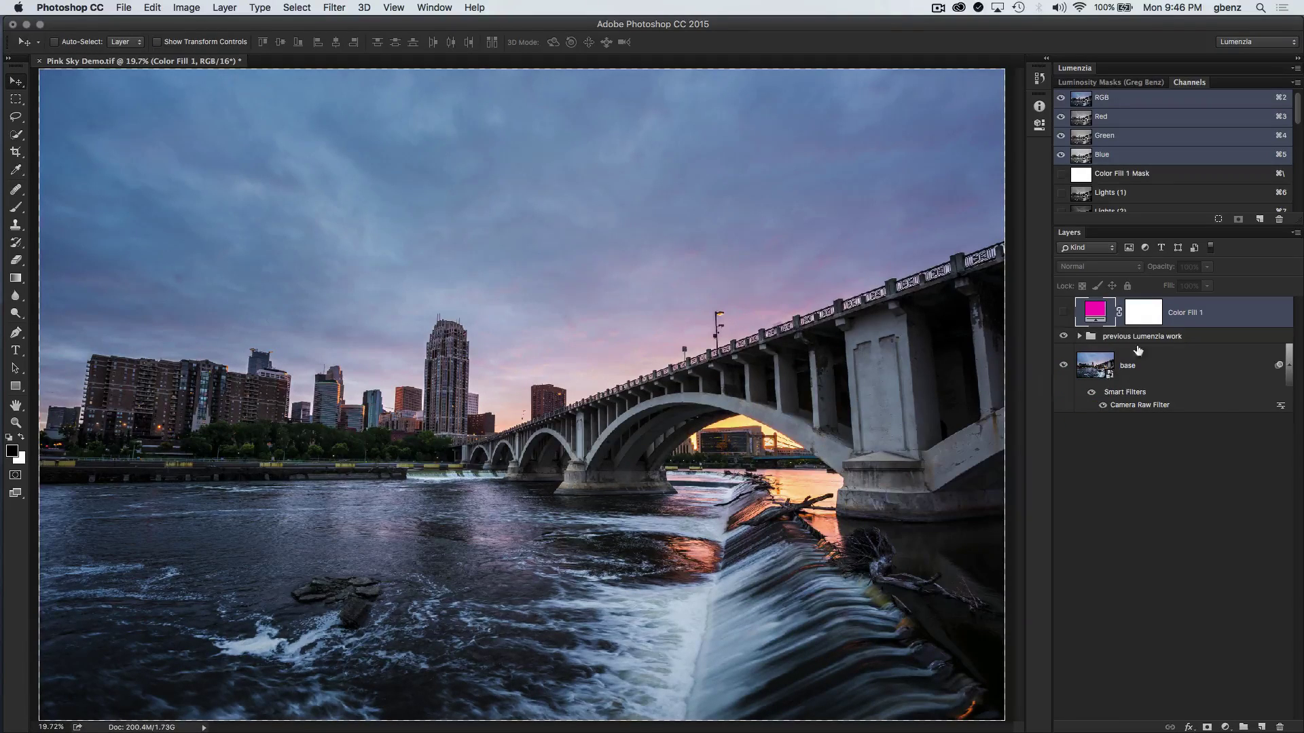
Step: Show Color Fill 1 in Soft Light blend mode and compare it against the original
{"action": "left_click", "coordinate": [1064, 313]}
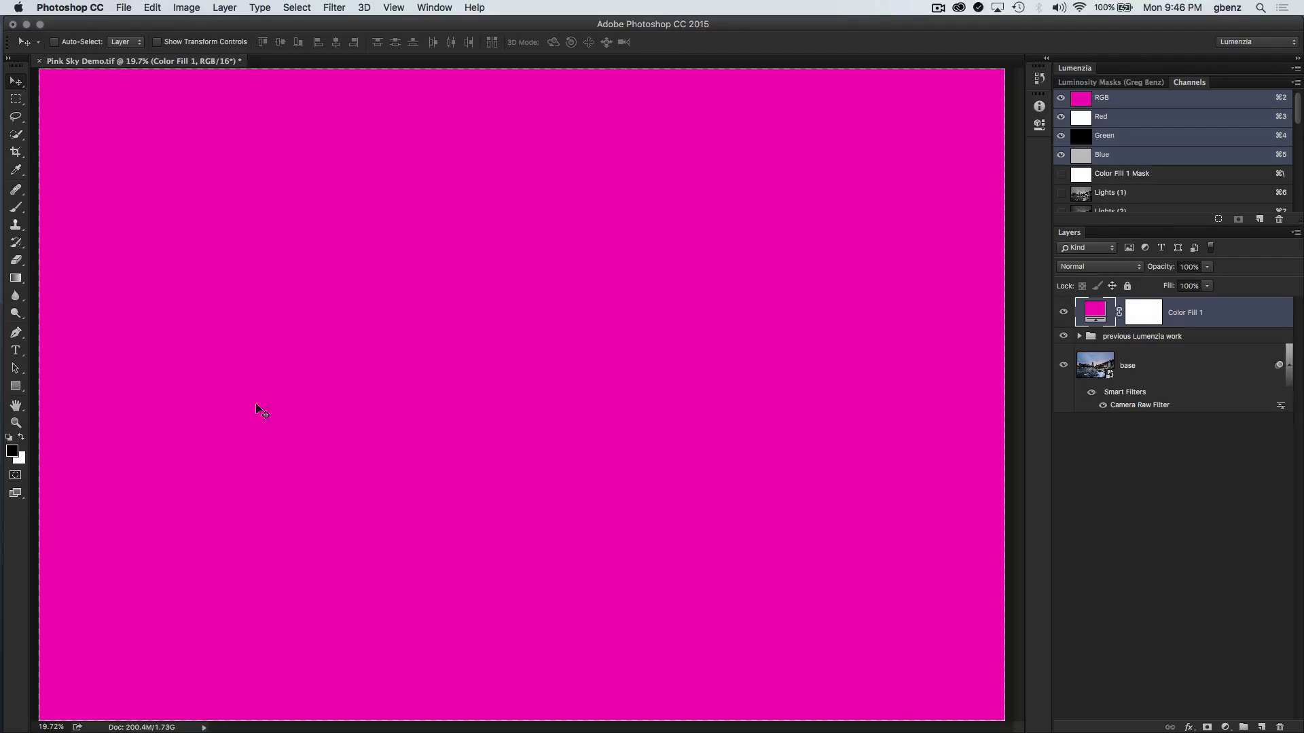
{"action": "left_click", "coordinate": [1097, 269]}
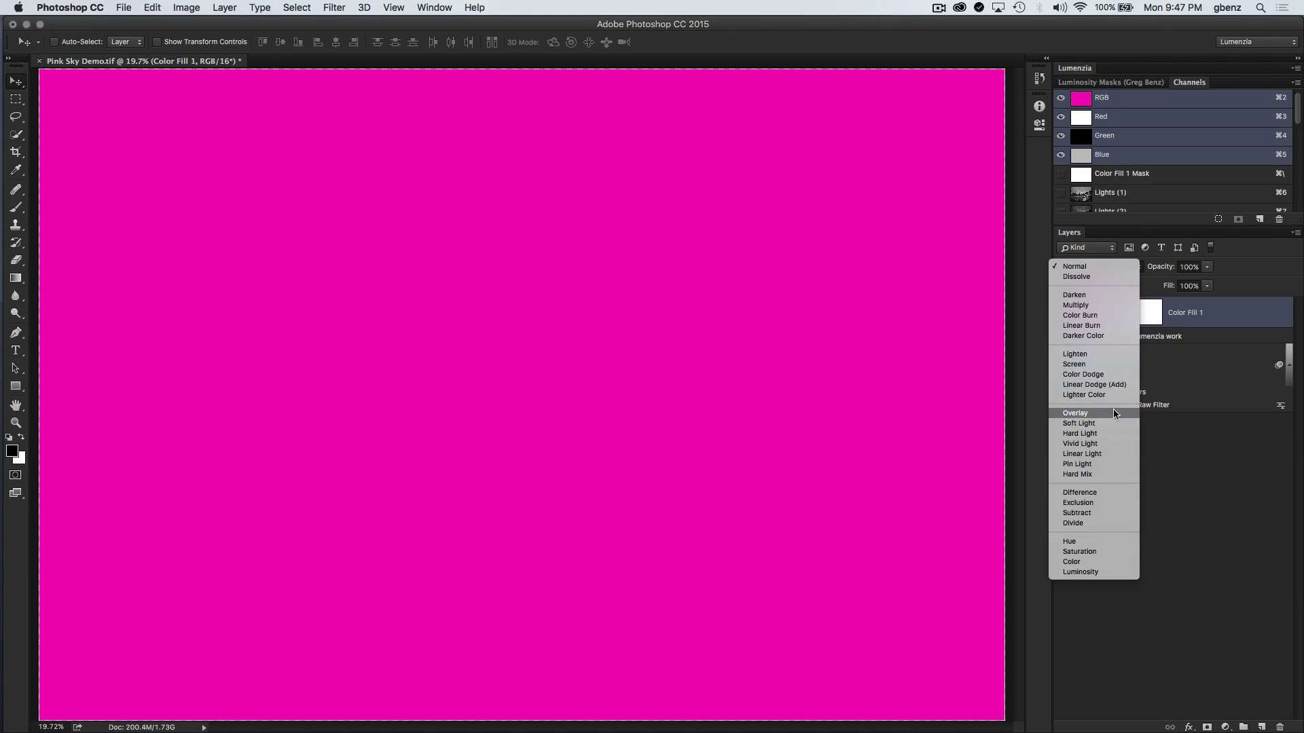
{"action": "left_click", "coordinate": [1096, 423]}
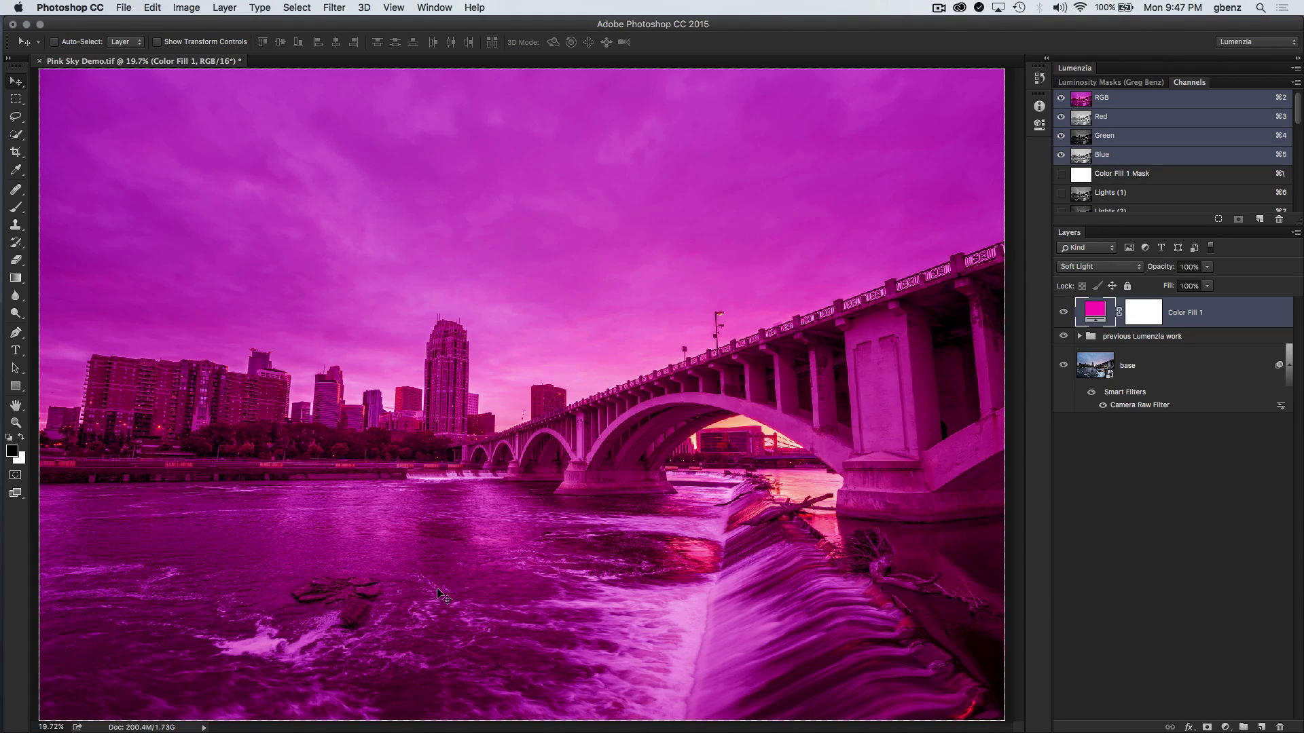
{"action": "left_click", "coordinate": [1064, 311]}
{"action": "left_click", "coordinate": [1063, 311]}
Step: Invert Color Fill 1's mask to black, load Lights (3) as a selection, and retarget the mask
{"action": "left_click", "coordinate": [1148, 319]}
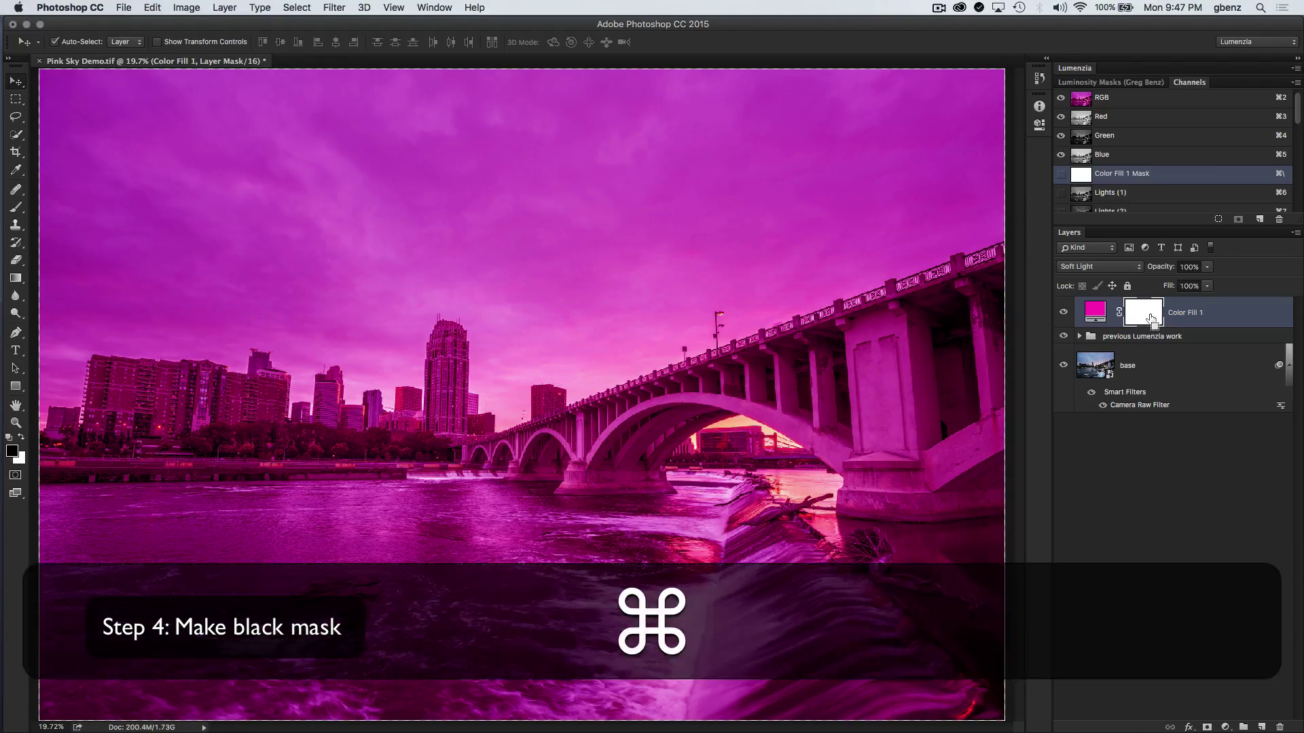
{"action": "key", "text": "super+i"}
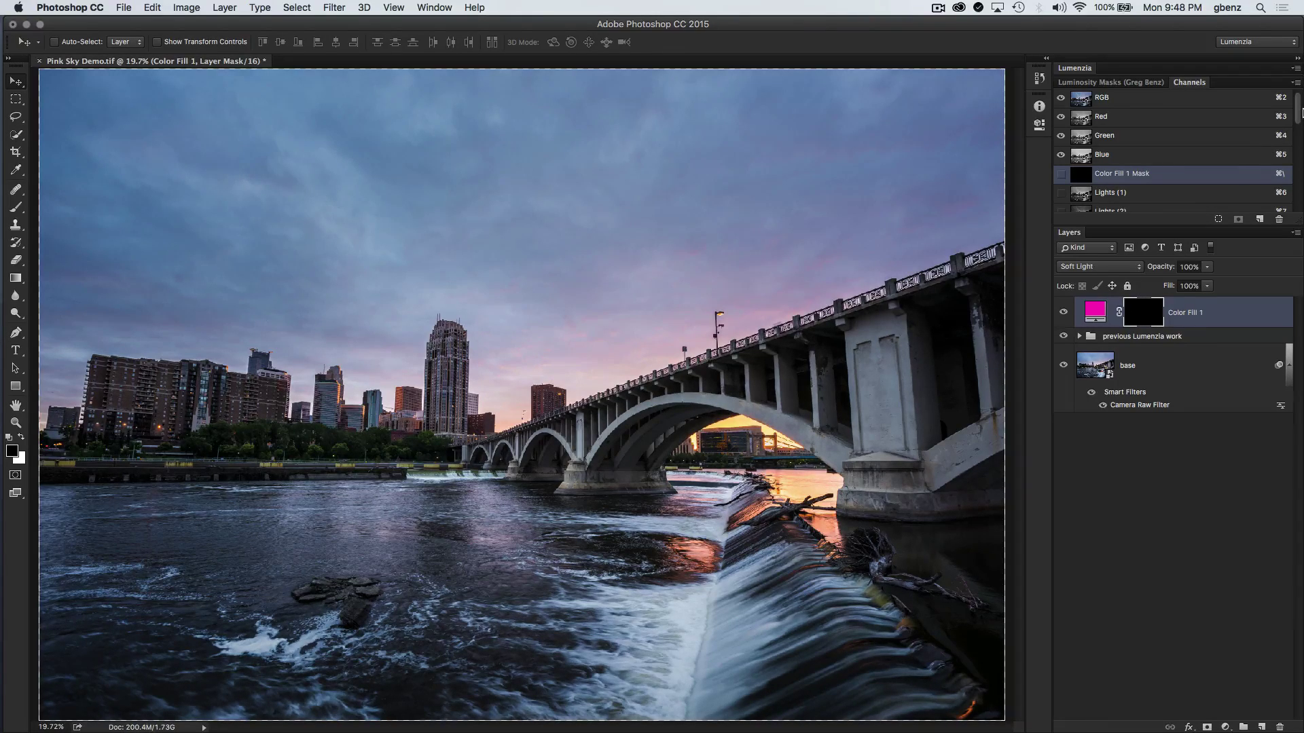
{"action": "left_click_drag", "start_coordinate": [1298, 114], "coordinate": [1298, 124]}
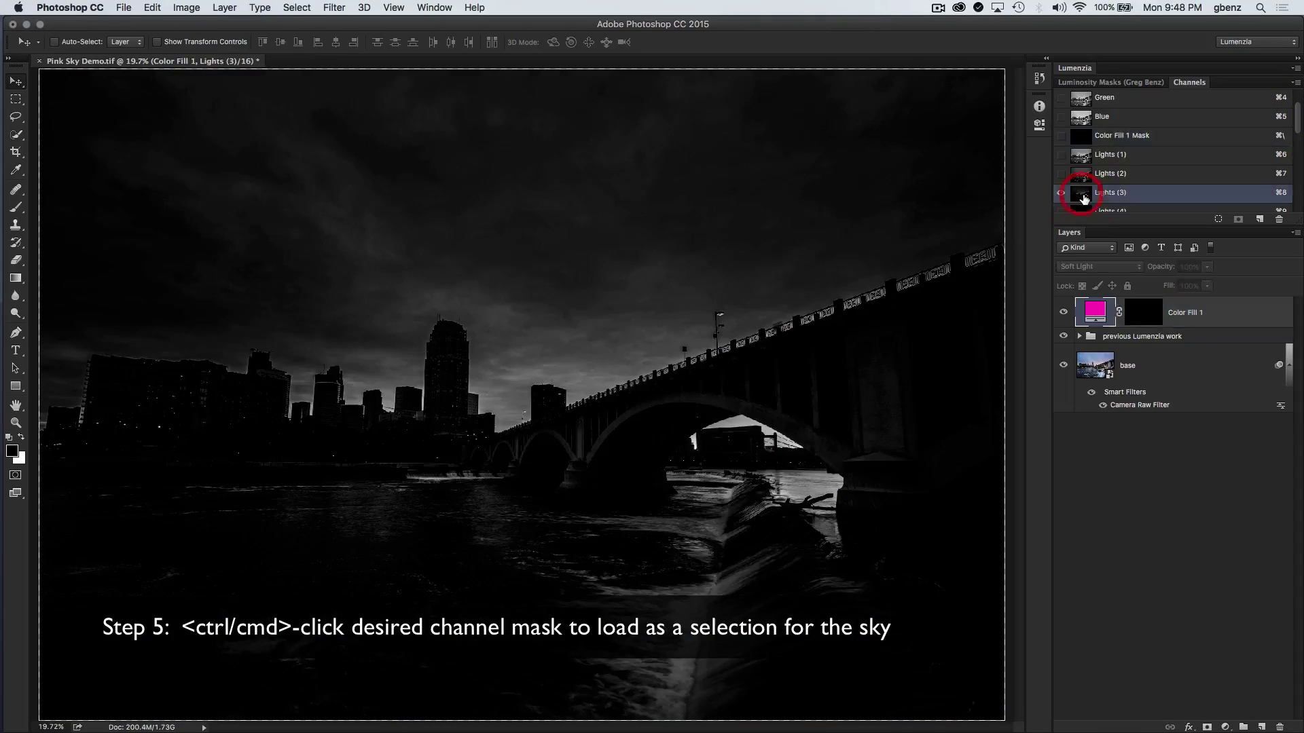
{"action": "left_click", "coordinate": [1083, 196]}
{"action": "left_click", "coordinate": [1084, 196], "text": "super"}
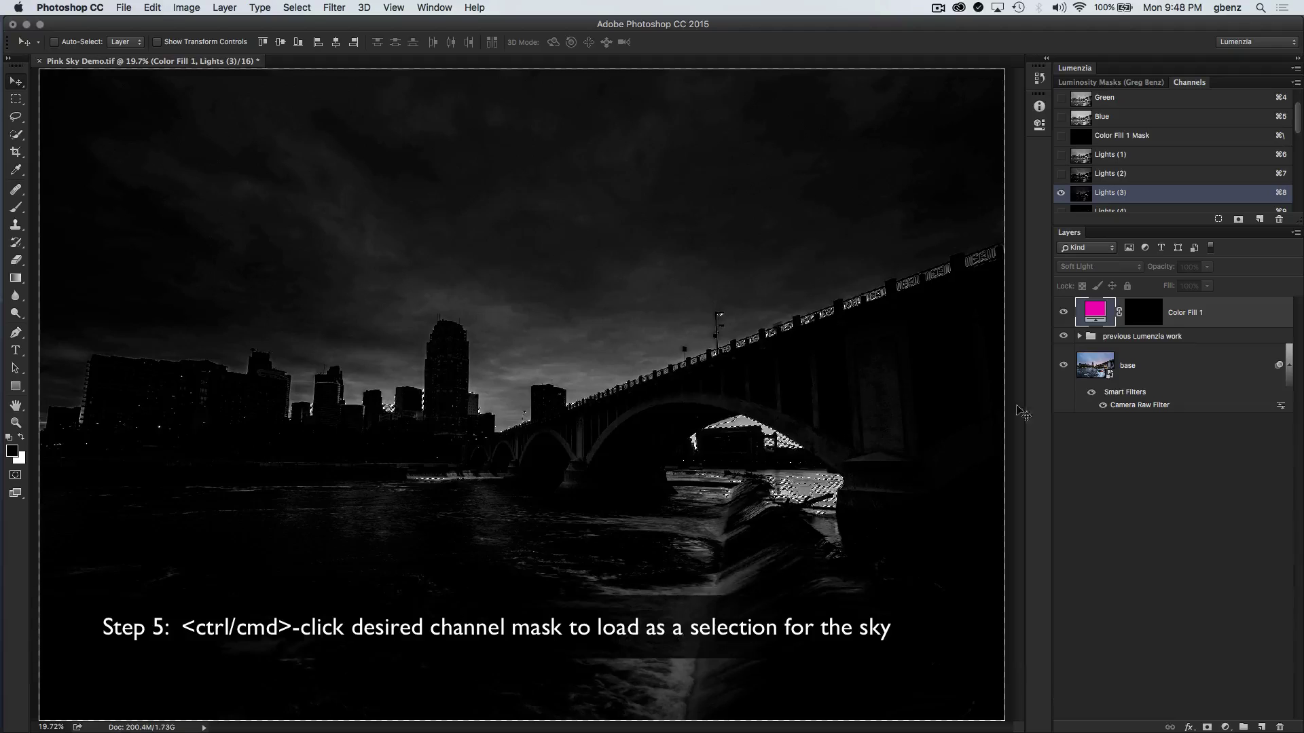
{"action": "scroll", "coordinate": [1299, 131], "scroll_direction": "up", "scroll_amount": 2}
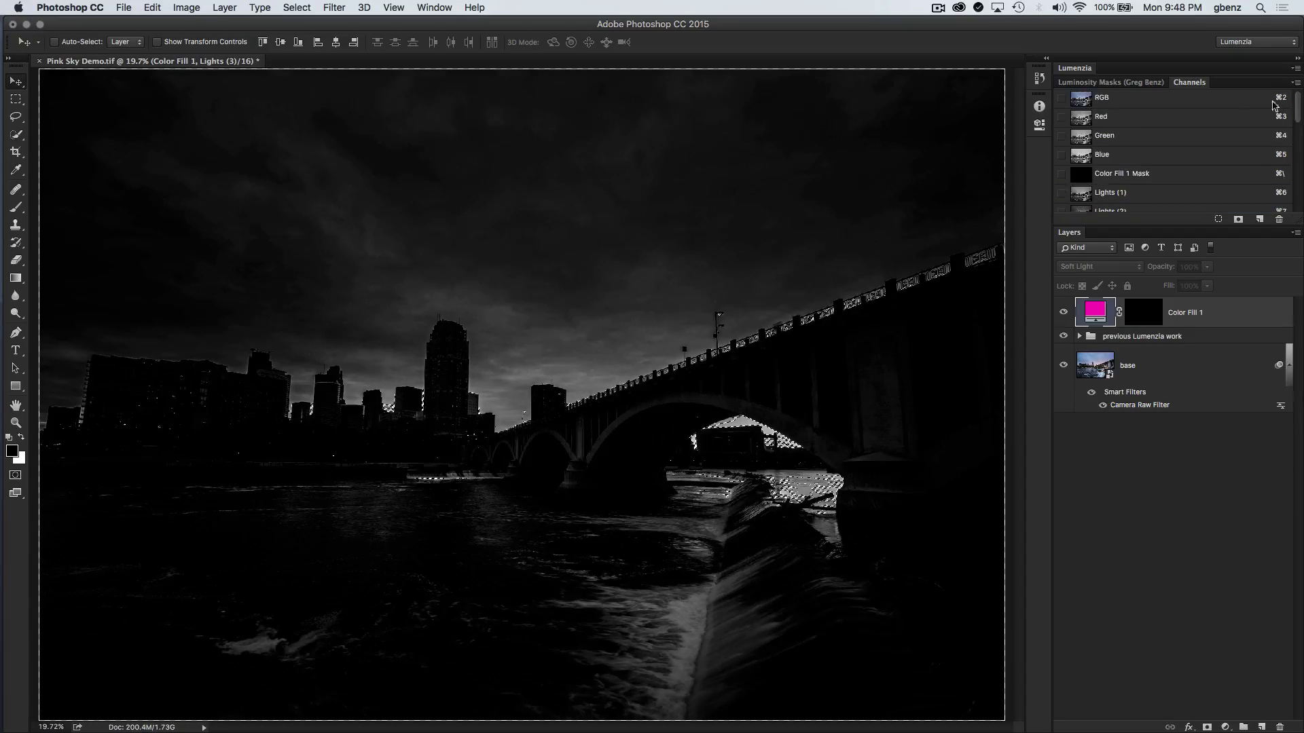
{"action": "left_click", "coordinate": [1129, 98]}
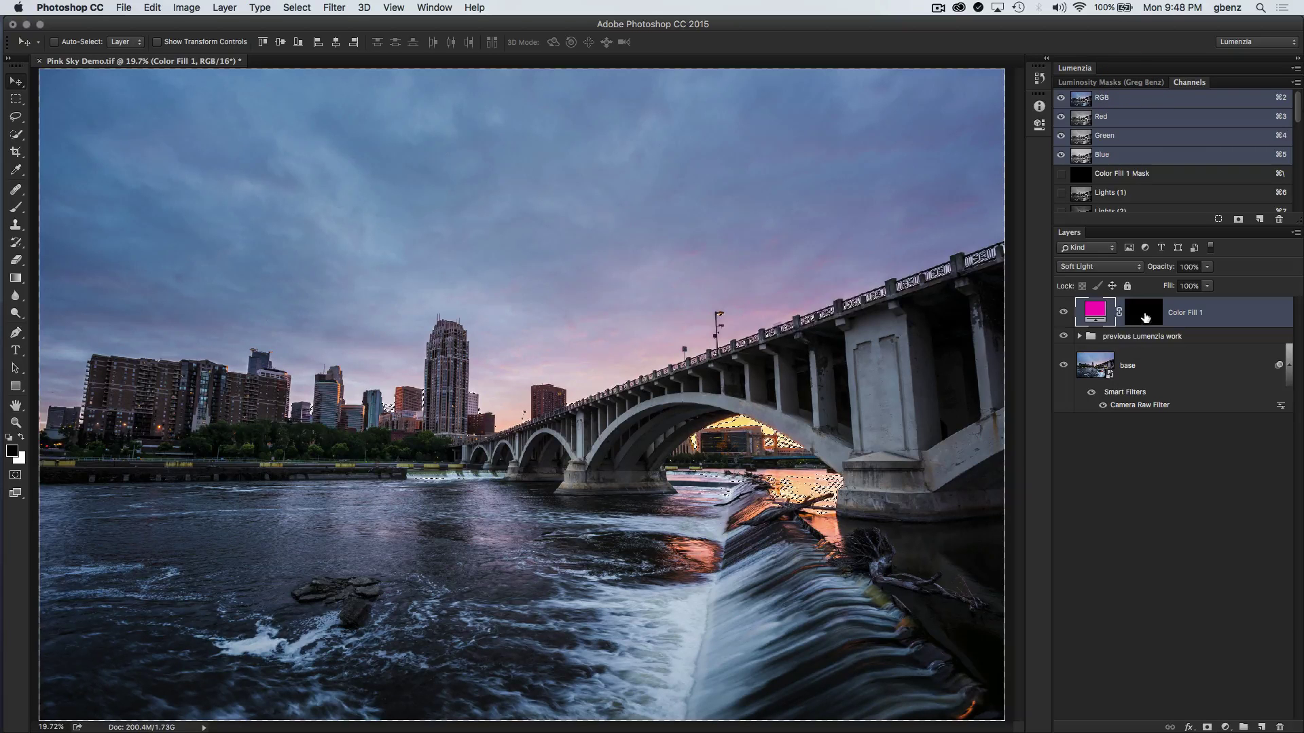
{"action": "left_click", "coordinate": [1144, 318]}
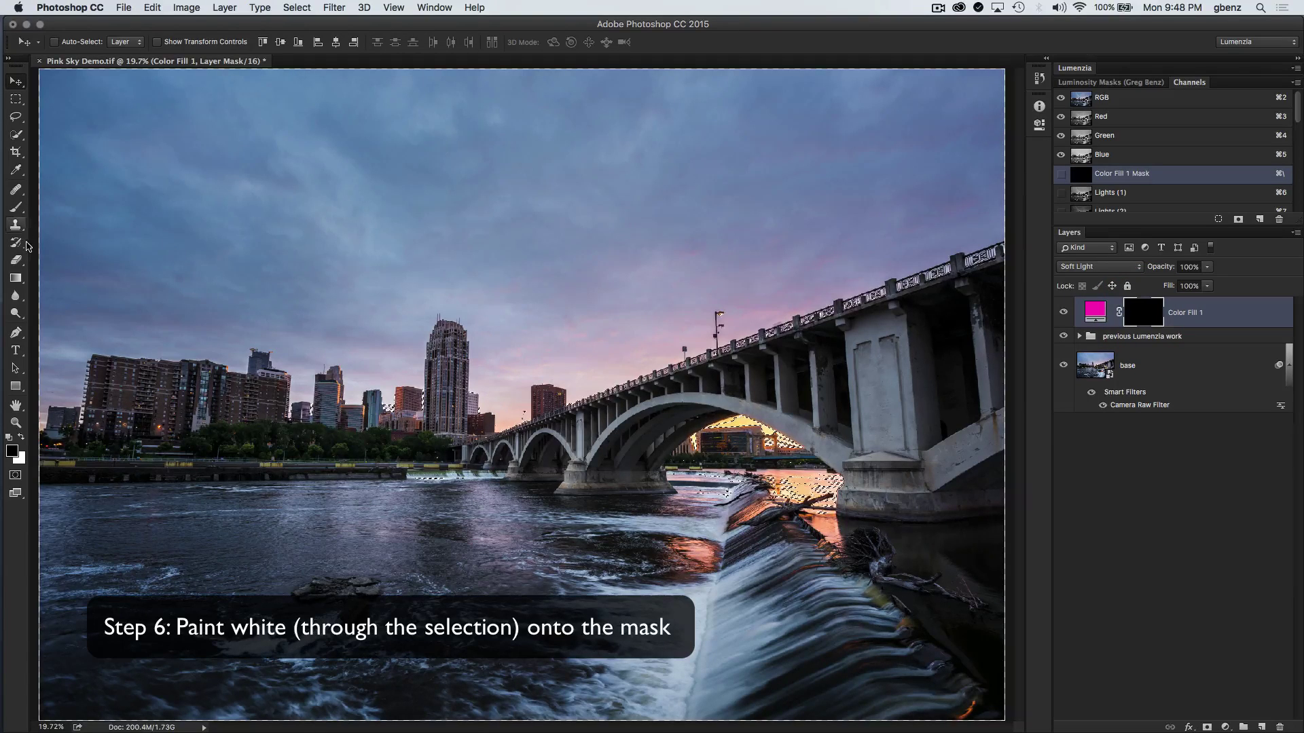
Step: Set up a white brush at size 200 with the selection outline hidden
{"action": "left_click", "coordinate": [15, 209]}
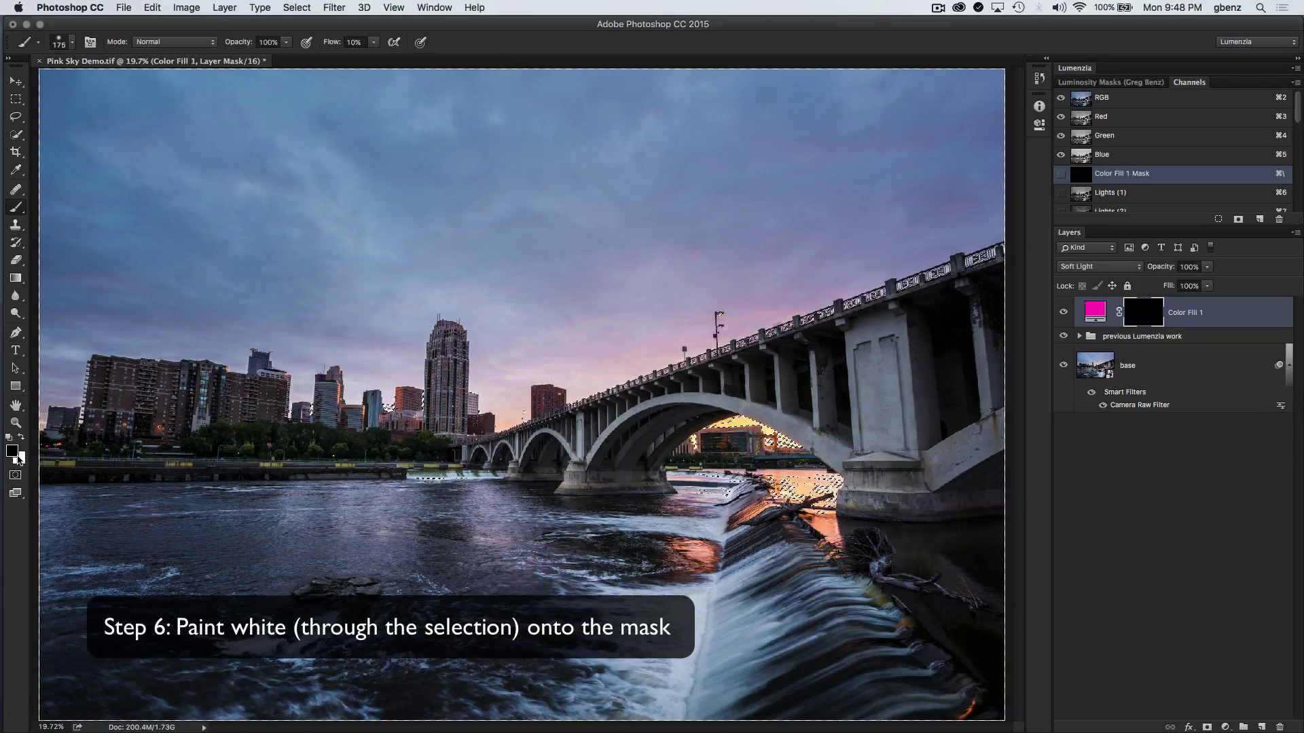
{"action": "left_click", "coordinate": [22, 438]}
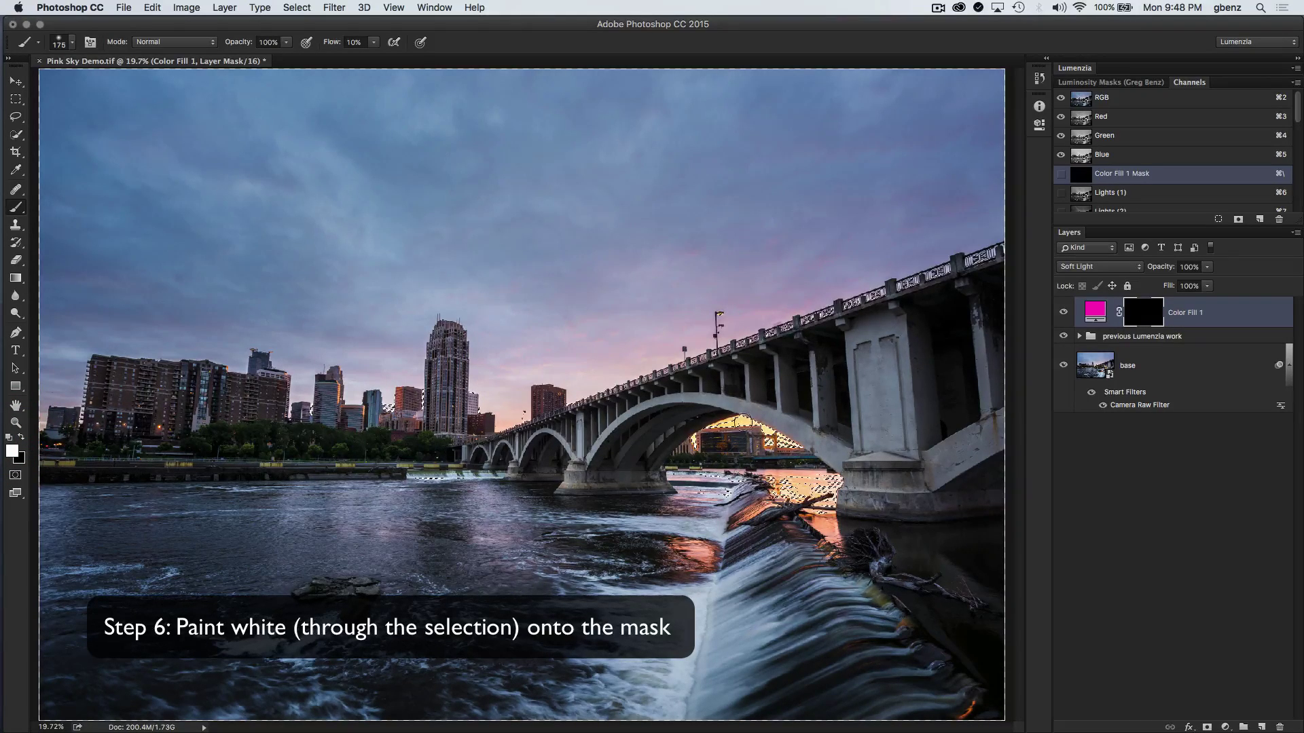
{"action": "key", "text": "bracketright"}
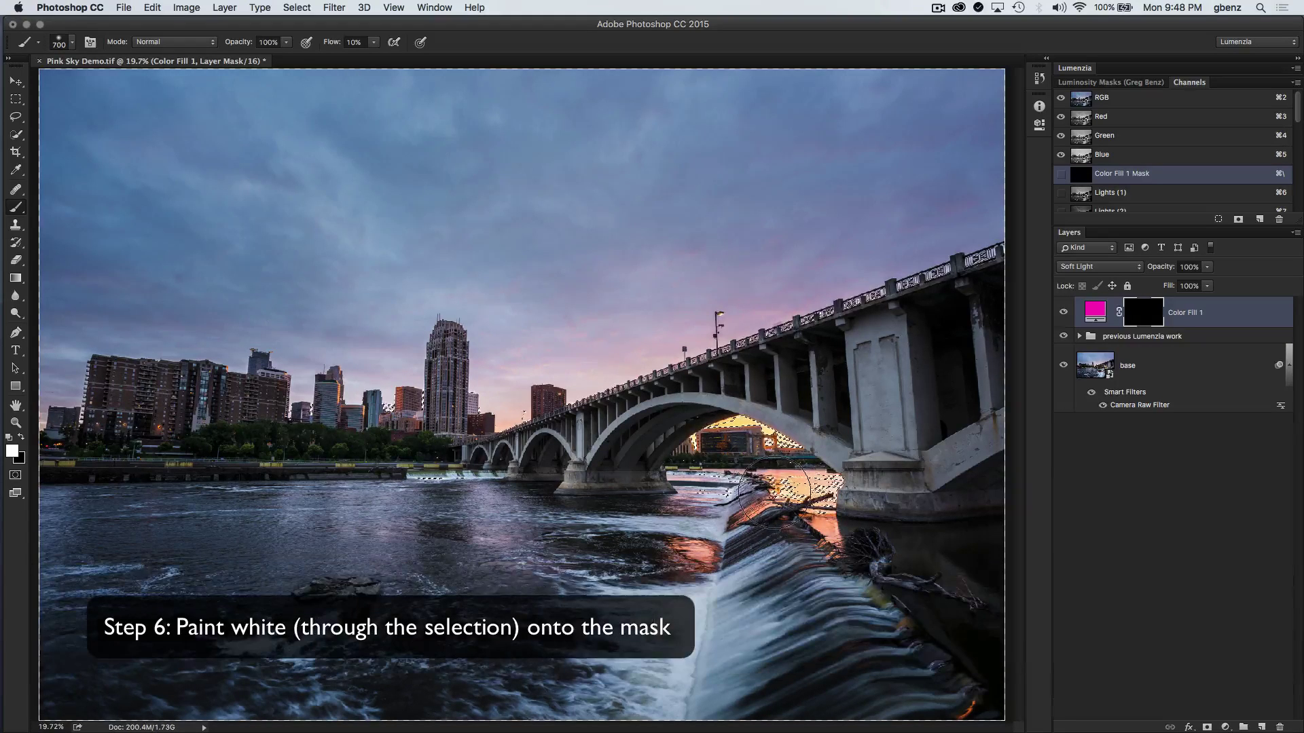
{"action": "key", "text": "super+h"}
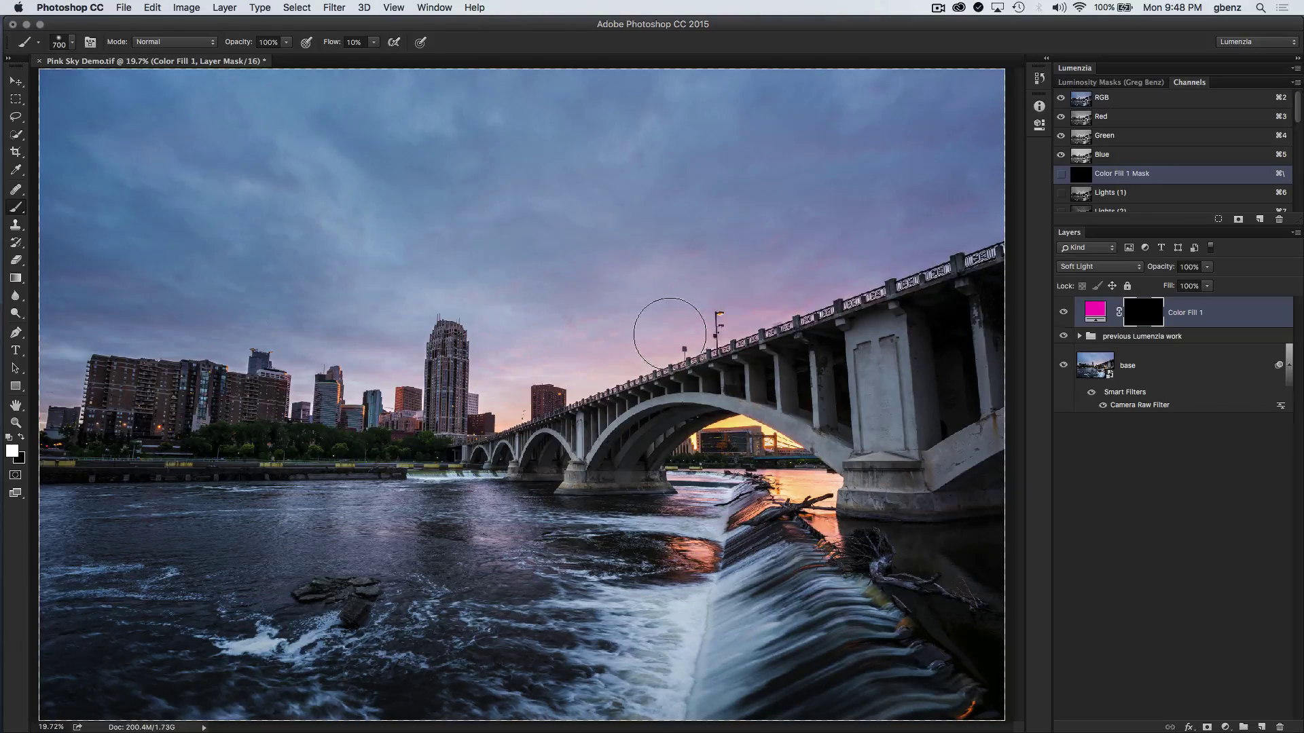
Step: Paint pink into the sky toward the bridge on Color Fill 1's mask, then view the mask alone
{"action": "mouse_move", "coordinate": [652, 334]}
{"action": "left_mouse_down"}
{"action": "mouse_move", "coordinate": [685, 327]}
{"action": "mouse_move", "coordinate": [518, 392]}
{"action": "mouse_move", "coordinate": [519, 361]}
{"action": "mouse_move", "coordinate": [492, 351]}
{"action": "mouse_move", "coordinate": [510, 299]}
{"action": "mouse_move", "coordinate": [399, 280]}
{"action": "mouse_move", "coordinate": [402, 378]}
{"action": "mouse_move", "coordinate": [402, 287]}
{"action": "mouse_move", "coordinate": [638, 295]}
{"action": "mouse_move", "coordinate": [767, 281]}
{"action": "mouse_move", "coordinate": [756, 307]}
{"action": "mouse_move", "coordinate": [887, 269]}
{"action": "mouse_move", "coordinate": [583, 287]}
{"action": "mouse_move", "coordinate": [630, 265]}
{"action": "mouse_move", "coordinate": [444, 263]}
{"action": "mouse_move", "coordinate": [471, 295]}
{"action": "mouse_move", "coordinate": [367, 337]}
{"action": "mouse_move", "coordinate": [335, 374]}
{"action": "mouse_move", "coordinate": [359, 331]}
{"action": "mouse_move", "coordinate": [309, 371]}
{"action": "mouse_move", "coordinate": [315, 292]}
{"action": "mouse_move", "coordinate": [244, 305]}
{"action": "left_mouse_up"}
{"action": "mouse_move", "coordinate": [578, 272]}
{"action": "left_mouse_down"}
{"action": "mouse_move", "coordinate": [576, 305]}
{"action": "mouse_move", "coordinate": [848, 220]}
{"action": "mouse_move", "coordinate": [811, 243]}
{"action": "mouse_move", "coordinate": [815, 275]}
{"action": "mouse_move", "coordinate": [896, 259]}
{"action": "mouse_move", "coordinate": [937, 228]}
{"action": "mouse_move", "coordinate": [598, 334]}
{"action": "mouse_move", "coordinate": [616, 313]}
{"action": "mouse_move", "coordinate": [514, 335]}
{"action": "mouse_move", "coordinate": [509, 349]}
{"action": "mouse_move", "coordinate": [448, 292]}
{"action": "mouse_move", "coordinate": [412, 304]}
{"action": "mouse_move", "coordinate": [389, 292]}
{"action": "mouse_move", "coordinate": [400, 291]}
{"action": "mouse_move", "coordinate": [220, 271]}
{"action": "mouse_move", "coordinate": [166, 316]}
{"action": "mouse_move", "coordinate": [307, 341]}
{"action": "mouse_move", "coordinate": [205, 330]}
{"action": "mouse_move", "coordinate": [189, 285]}
{"action": "mouse_move", "coordinate": [271, 205]}
{"action": "mouse_move", "coordinate": [344, 242]}
{"action": "mouse_move", "coordinate": [307, 295]}
{"action": "mouse_move", "coordinate": [380, 364]}
{"action": "mouse_move", "coordinate": [382, 333]}
{"action": "mouse_move", "coordinate": [317, 355]}
{"action": "mouse_move", "coordinate": [316, 342]}
{"action": "mouse_move", "coordinate": [404, 341]}
{"action": "mouse_move", "coordinate": [411, 287]}
{"action": "mouse_move", "coordinate": [513, 307]}
{"action": "mouse_move", "coordinate": [528, 366]}
{"action": "mouse_move", "coordinate": [504, 295]}
{"action": "mouse_move", "coordinate": [520, 238]}
{"action": "mouse_move", "coordinate": [418, 180]}
{"action": "mouse_move", "coordinate": [251, 253]}
{"action": "mouse_move", "coordinate": [265, 309]}
{"action": "mouse_move", "coordinate": [324, 165]}
{"action": "mouse_move", "coordinate": [442, 132]}
{"action": "mouse_move", "coordinate": [422, 221]}
{"action": "mouse_move", "coordinate": [595, 255]}
{"action": "mouse_move", "coordinate": [629, 273]}
{"action": "mouse_move", "coordinate": [532, 282]}
{"action": "left_mouse_up"}
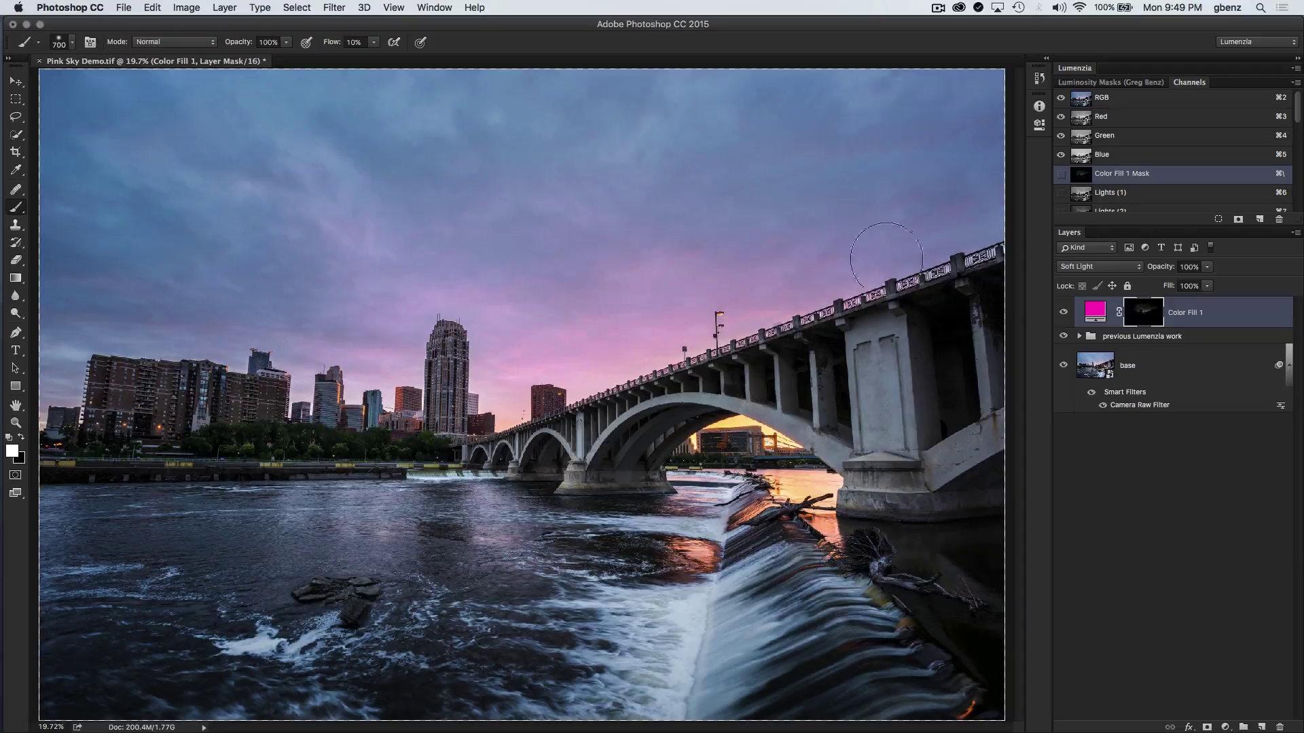
{"action": "left_click_drag", "start_coordinate": [482, 255], "coordinate": [482, 255]}
{"action": "left_click", "coordinate": [1148, 316], "text": "alt"}
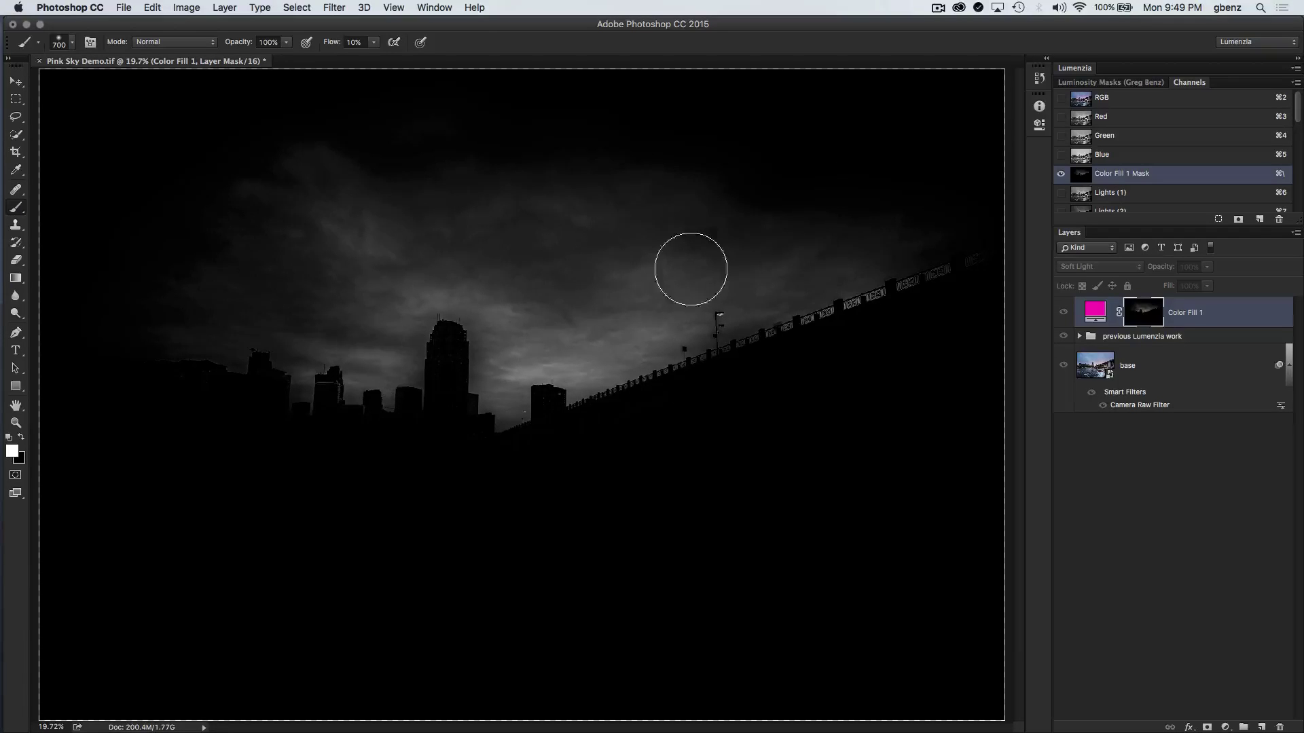
Step: Brighten the upper sky on the mask and undo the stray stroke over the water
{"action": "mouse_move", "coordinate": [937, 213]}
{"action": "left_mouse_down"}
{"action": "mouse_move", "coordinate": [697, 199]}
{"action": "mouse_move", "coordinate": [745, 140]}
{"action": "mouse_move", "coordinate": [586, 139]}
{"action": "mouse_move", "coordinate": [410, 217]}
{"action": "mouse_move", "coordinate": [439, 164]}
{"action": "mouse_move", "coordinate": [396, 136]}
{"action": "mouse_move", "coordinate": [172, 224]}
{"action": "mouse_move", "coordinate": [376, 266]}
{"action": "mouse_move", "coordinate": [279, 307]}
{"action": "mouse_move", "coordinate": [125, 311]}
{"action": "mouse_move", "coordinate": [218, 222]}
{"action": "mouse_move", "coordinate": [114, 299]}
{"action": "mouse_move", "coordinate": [72, 225]}
{"action": "mouse_move", "coordinate": [398, 99]}
{"action": "mouse_move", "coordinate": [360, 165]}
{"action": "left_mouse_up"}
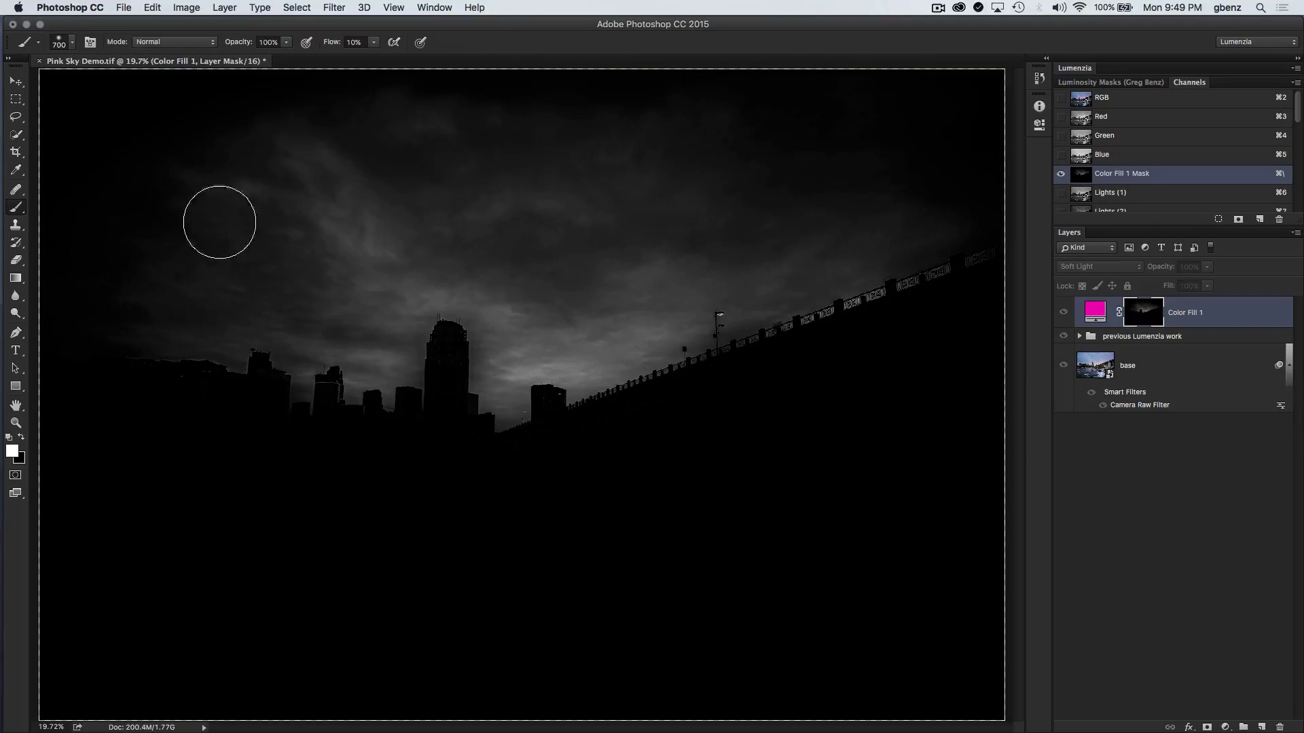
{"action": "mouse_move", "coordinate": [794, 486]}
{"action": "left_mouse_down"}
{"action": "mouse_move", "coordinate": [828, 504]}
{"action": "mouse_move", "coordinate": [851, 499]}
{"action": "mouse_move", "coordinate": [874, 545]}
{"action": "mouse_move", "coordinate": [738, 563]}
{"action": "mouse_move", "coordinate": [742, 449]}
{"action": "mouse_move", "coordinate": [796, 530]}
{"action": "mouse_move", "coordinate": [768, 630]}
{"action": "mouse_move", "coordinate": [815, 532]}
{"action": "left_mouse_up"}
{"action": "key", "text": "super+z"}
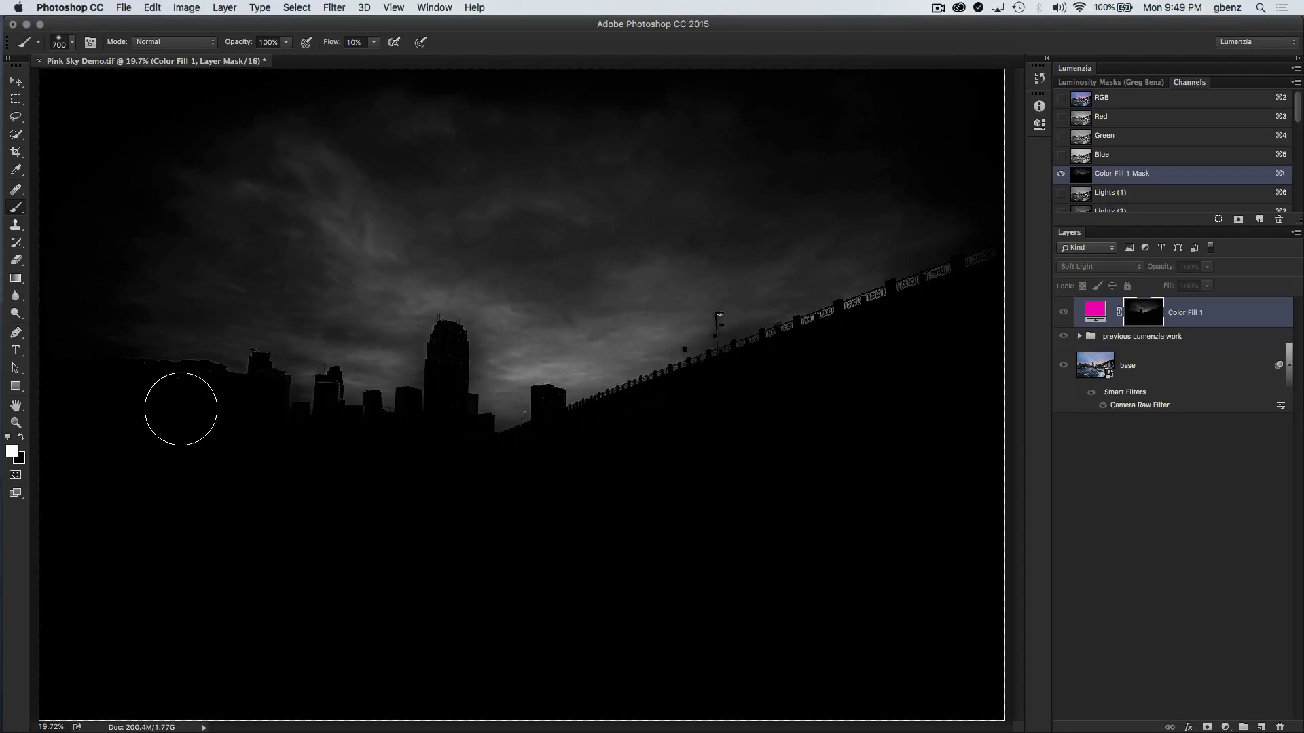
Step: With a black brush shrunk to 250, mask the pink off the skyline buildings and bridge railing
{"action": "key", "text": "bracketleft"}
{"action": "key", "text": "bracketleft"}
{"action": "key", "text": "bracketleft"}
{"action": "key", "text": "bracketleft"}
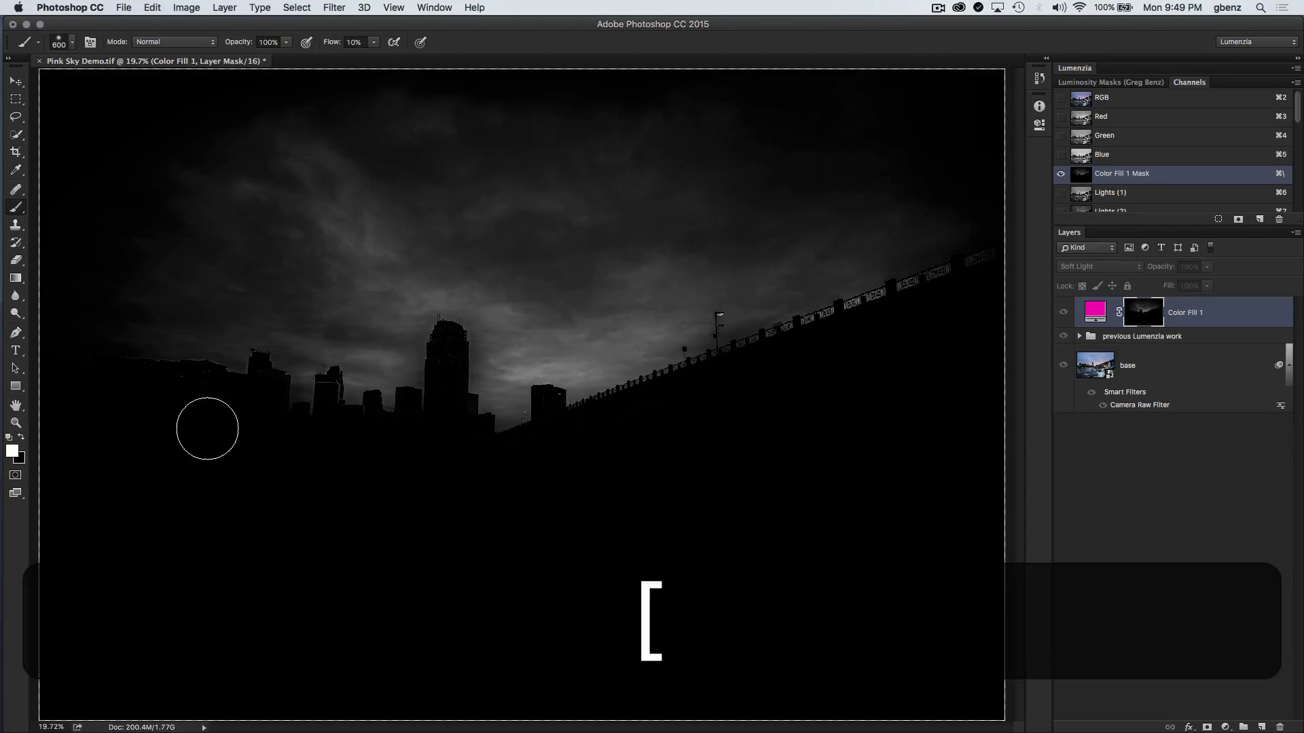
{"action": "key", "text": "bracketleft"}
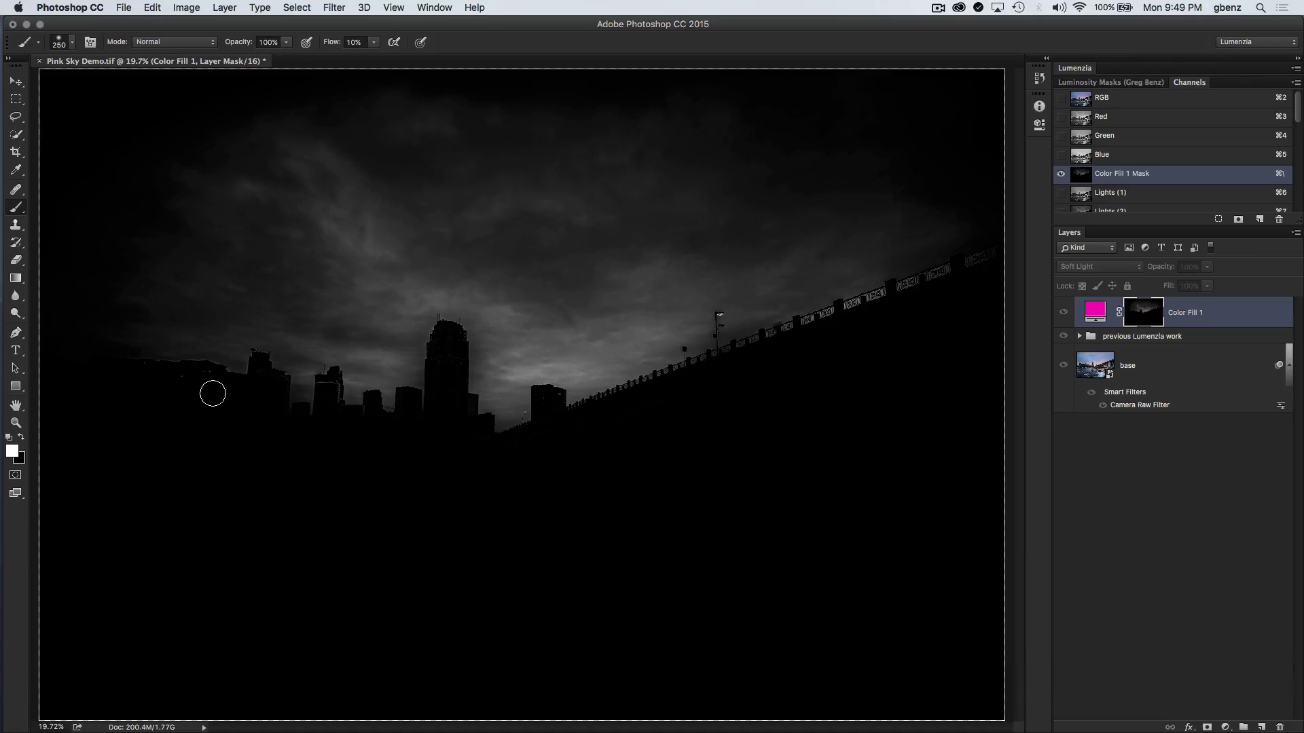
{"action": "key", "text": "x"}
{"action": "left_click", "coordinate": [201, 387]}
{"action": "mouse_move", "coordinate": [201, 387]}
{"action": "left_mouse_down"}
{"action": "mouse_move", "coordinate": [204, 375]}
{"action": "mouse_move", "coordinate": [177, 387]}
{"action": "mouse_move", "coordinate": [206, 385]}
{"action": "left_mouse_up"}
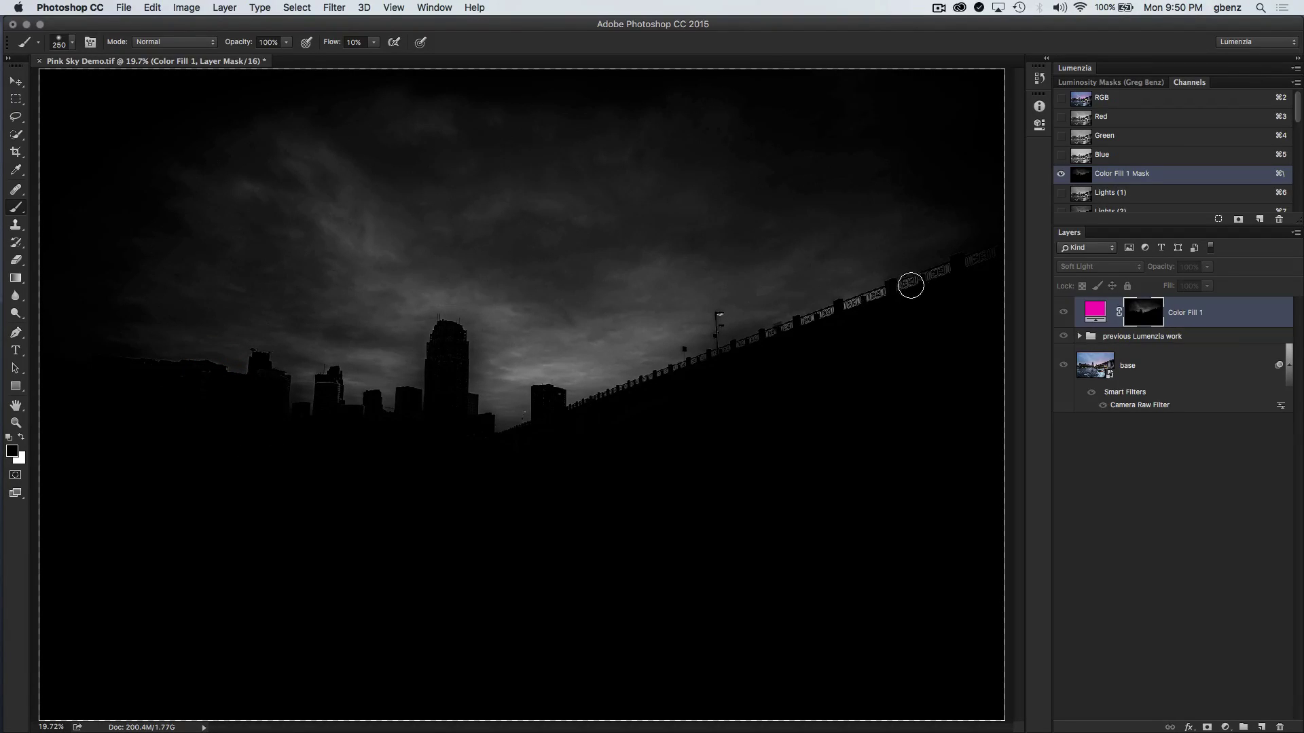
{"action": "left_click_drag", "start_coordinate": [908, 287], "coordinate": [787, 328]}
Step: Return to the full-colour image and toggle Color Fill 1 on and off to compare the sky
{"action": "left_click", "coordinate": [1141, 314], "text": "alt"}
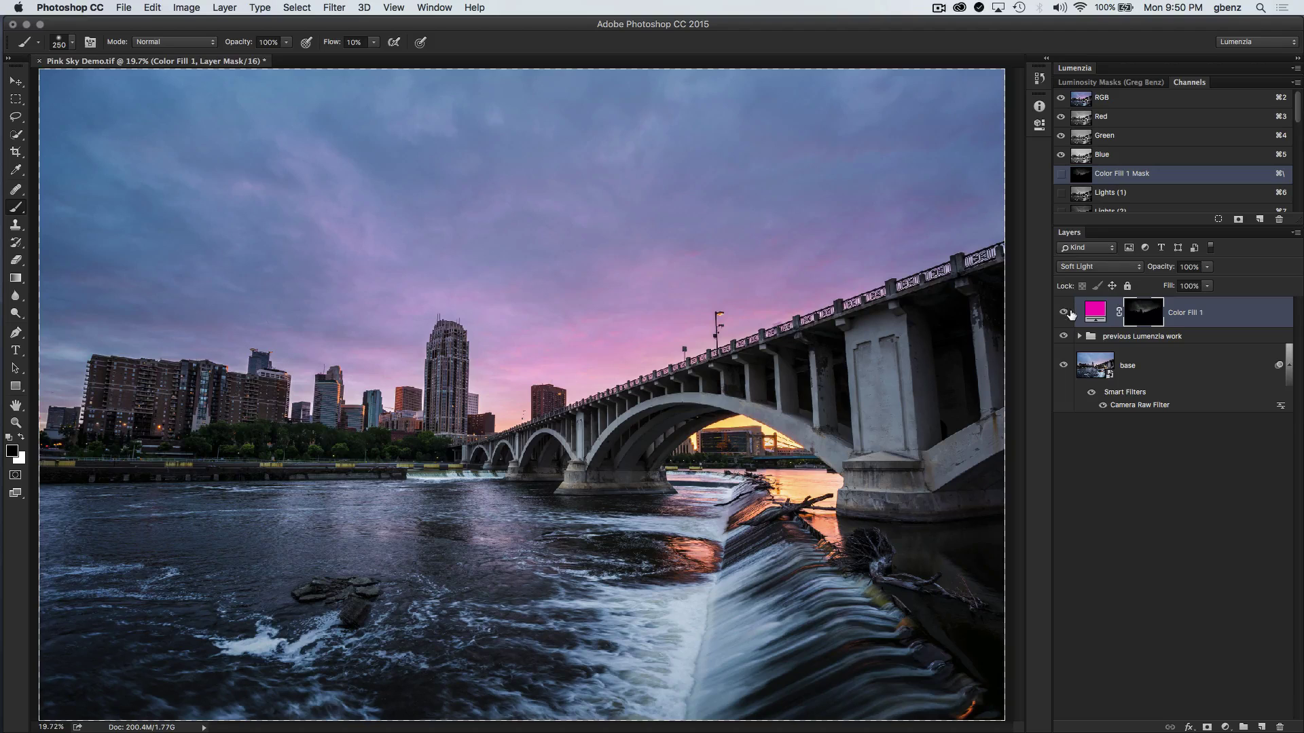
{"action": "left_click", "coordinate": [1064, 313]}
{"action": "left_click", "coordinate": [1063, 313]}
{"action": "left_click", "coordinate": [1062, 313]}
{"action": "left_click", "coordinate": [1062, 313]}
{"action": "left_click", "coordinate": [1063, 312]}
{"action": "left_click", "coordinate": [1064, 313]}
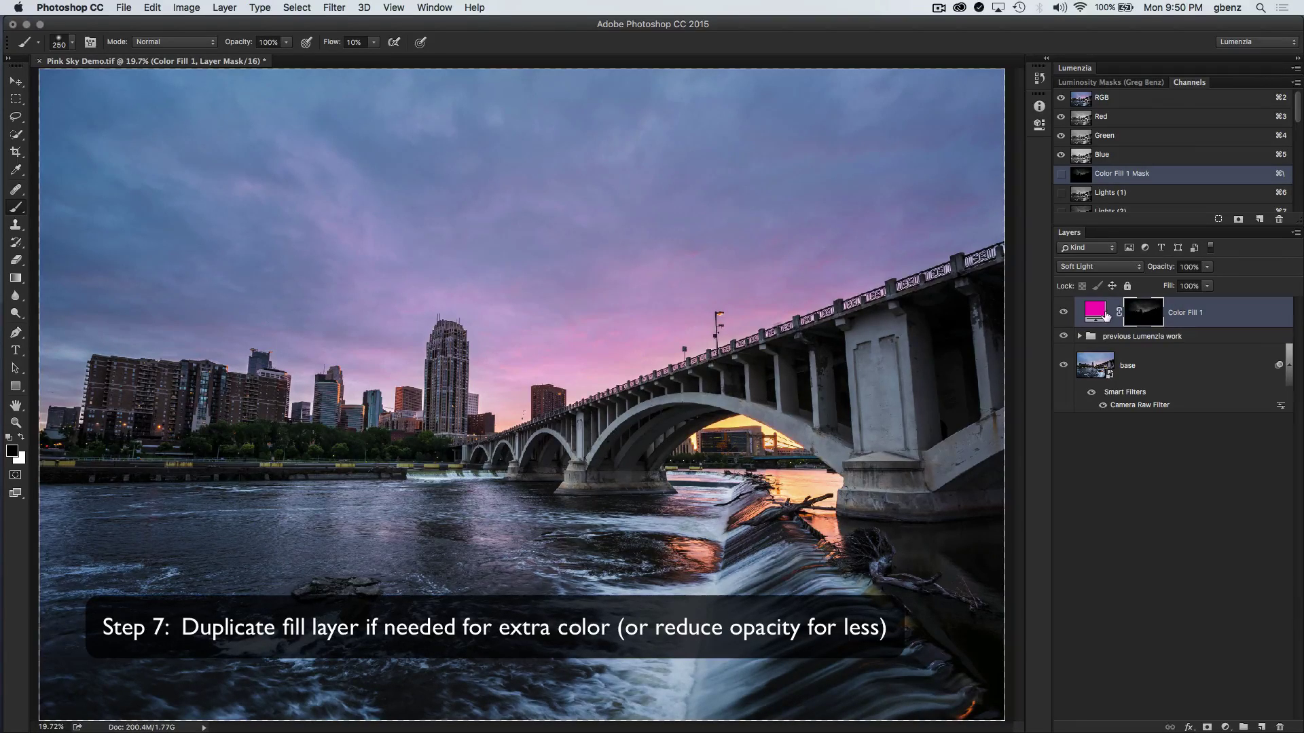
{"action": "key", "text": "super+j"}
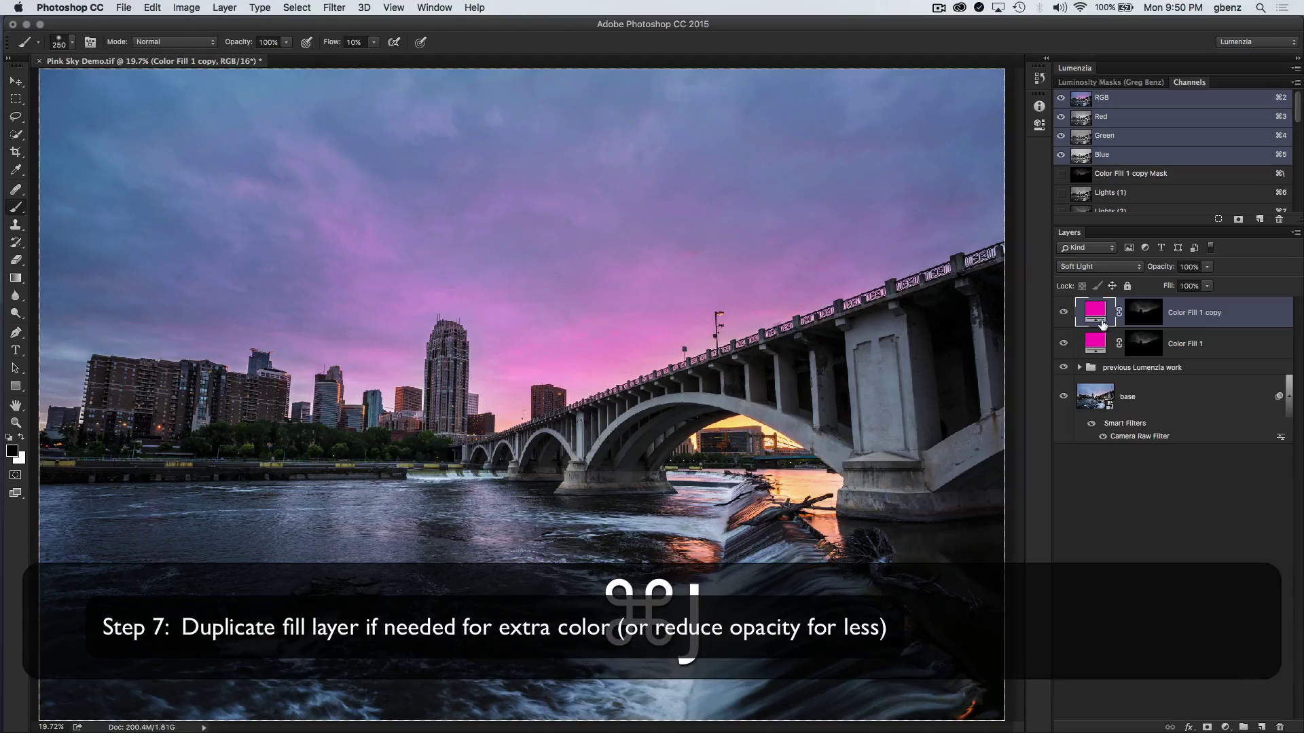
{"action": "left_click", "coordinate": [1064, 313]}
{"action": "left_click", "coordinate": [1064, 313]}
{"action": "left_click", "coordinate": [1064, 313]}
{"action": "left_click", "coordinate": [1064, 312]}
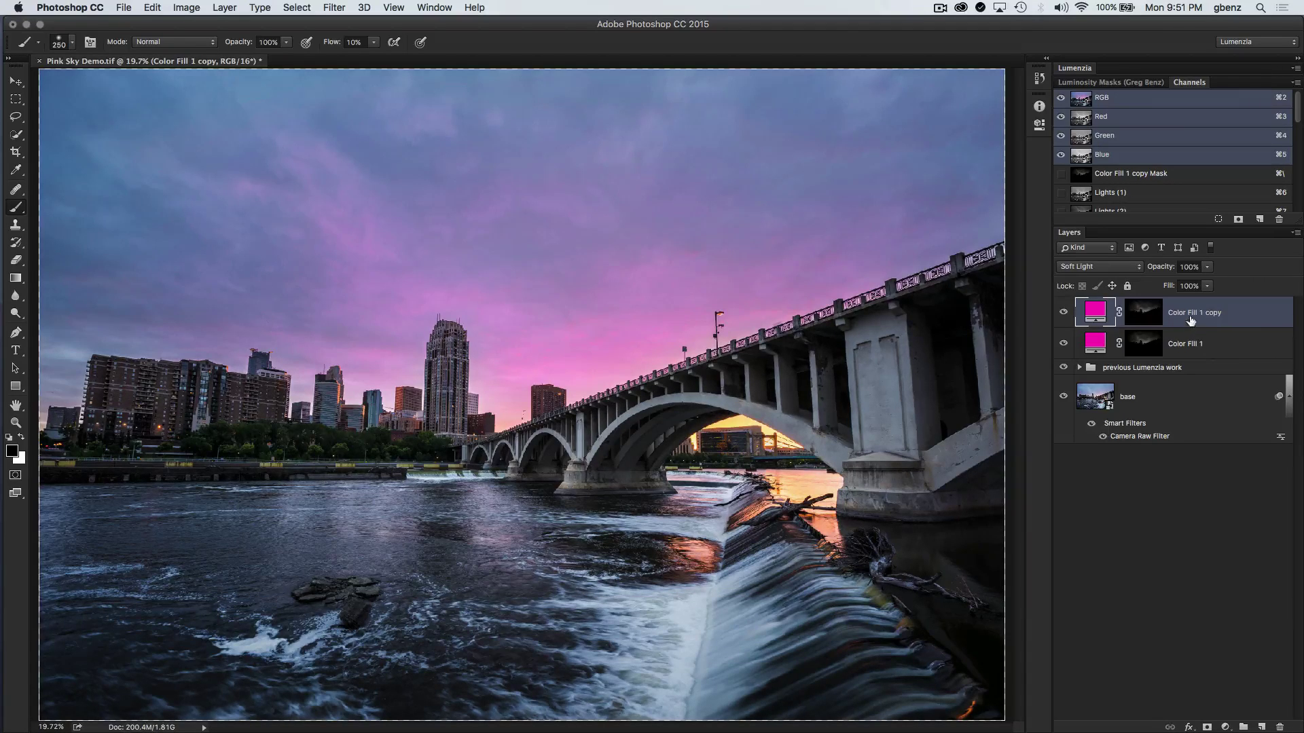
{"action": "left_click_drag", "start_coordinate": [1195, 323], "coordinate": [1281, 709]}
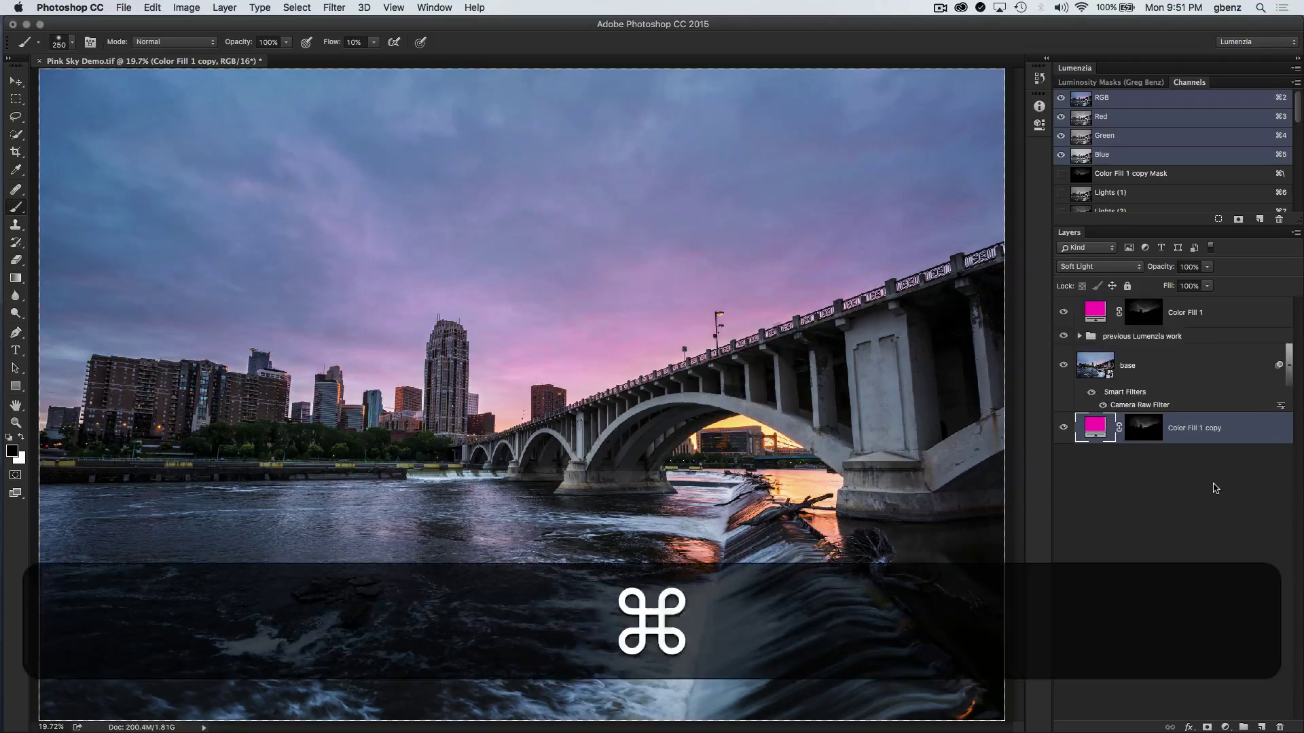
{"action": "key", "text": "super+z"}
{"action": "left_click_drag", "start_coordinate": [1212, 319], "coordinate": [1279, 726]}
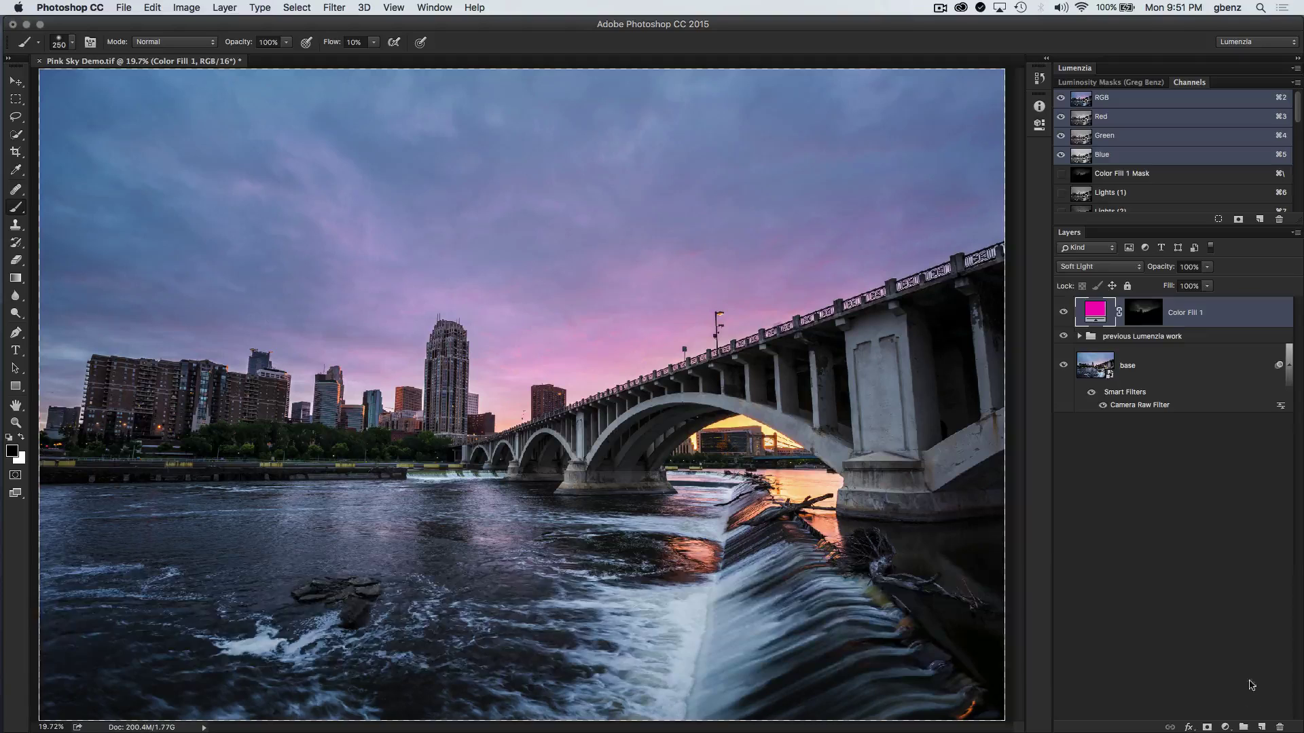
Step: Group Color Fill 1 into Group 1, move the sky mask onto the group, and duplicate the fill
{"action": "key", "text": "super+g"}
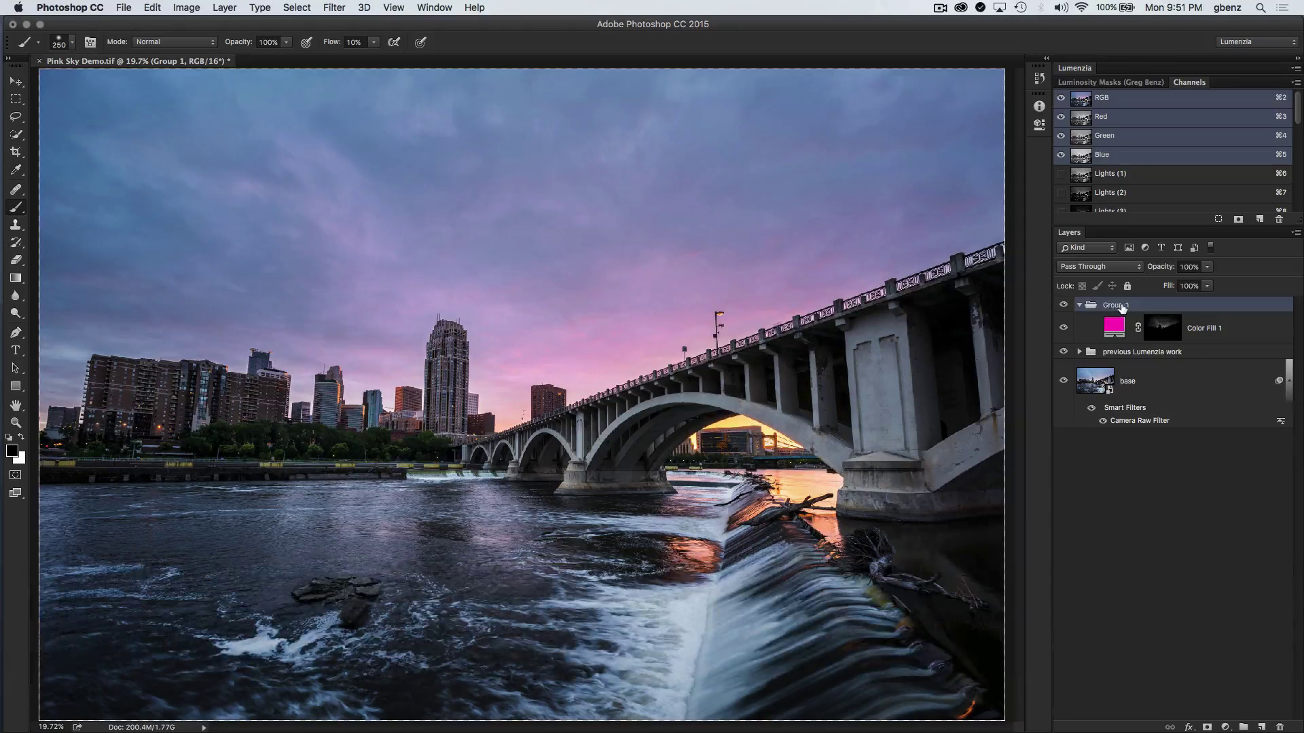
{"action": "left_click_drag", "start_coordinate": [1126, 309], "coordinate": [1120, 307]}
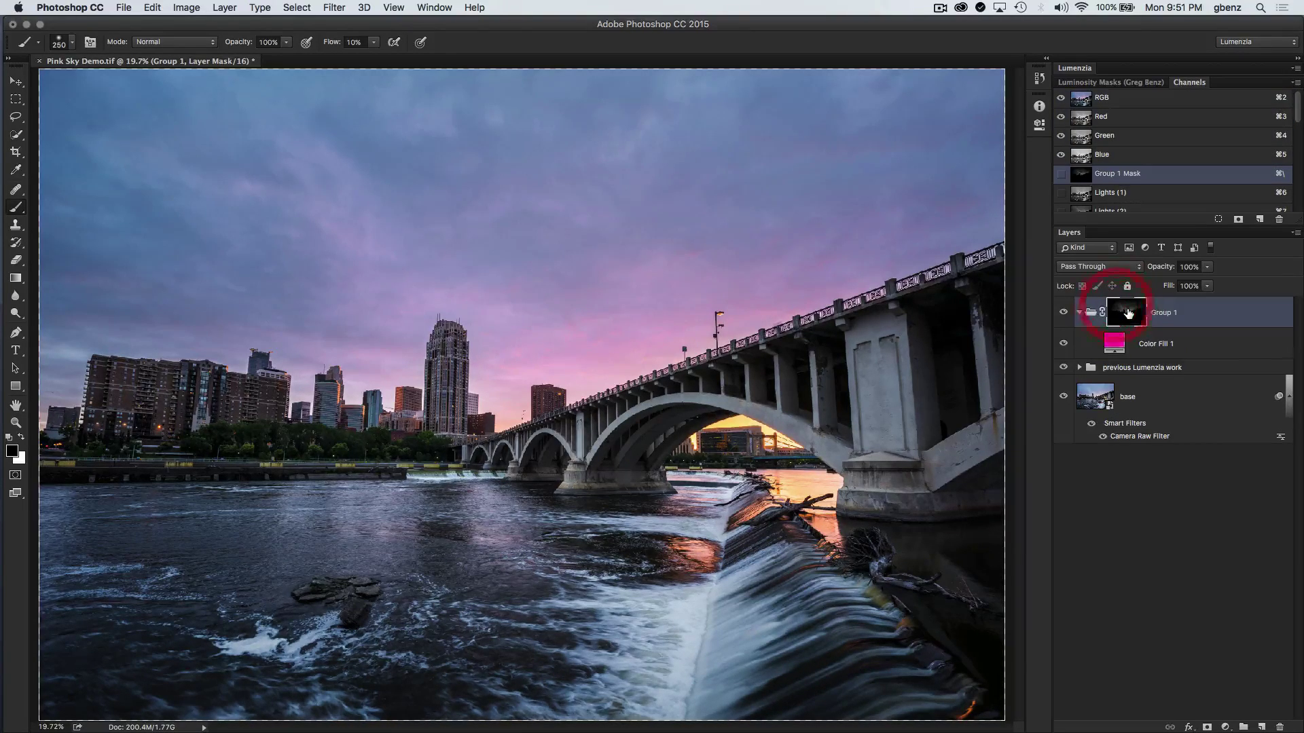
{"action": "left_click", "coordinate": [1122, 345]}
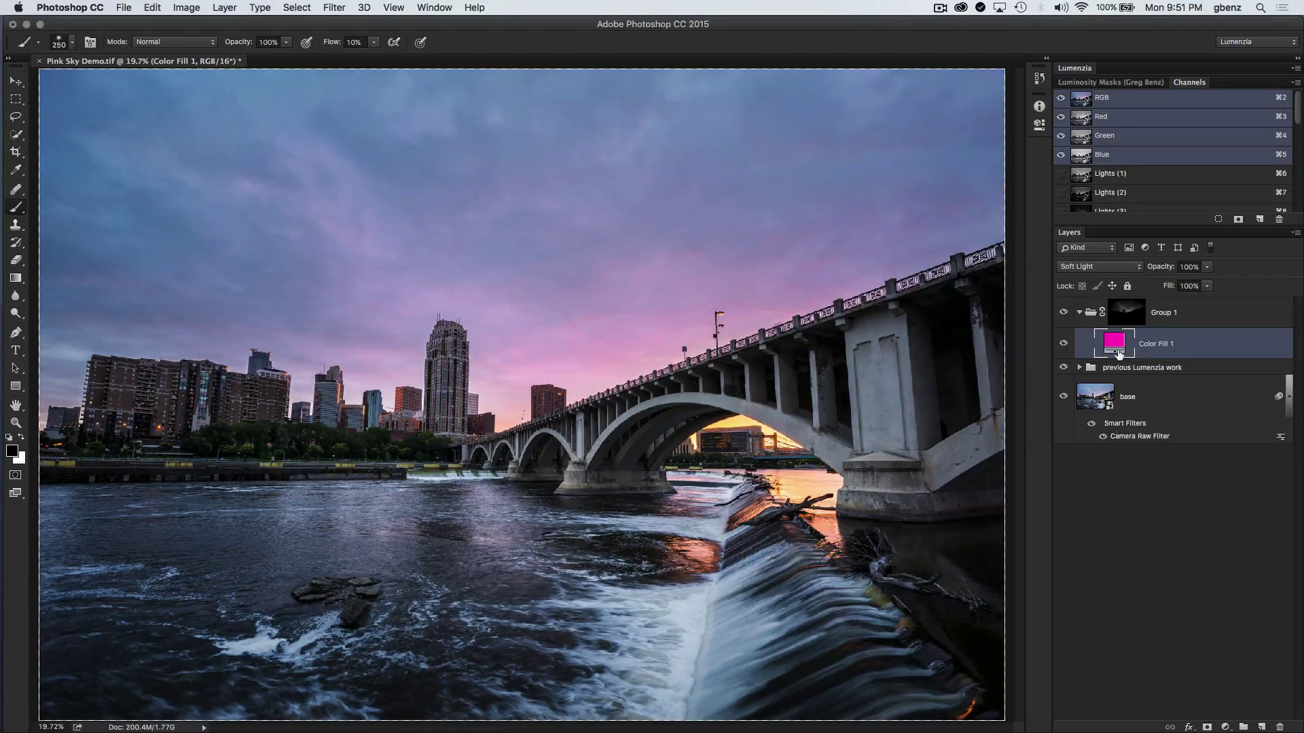
{"action": "key", "text": "super+j"}
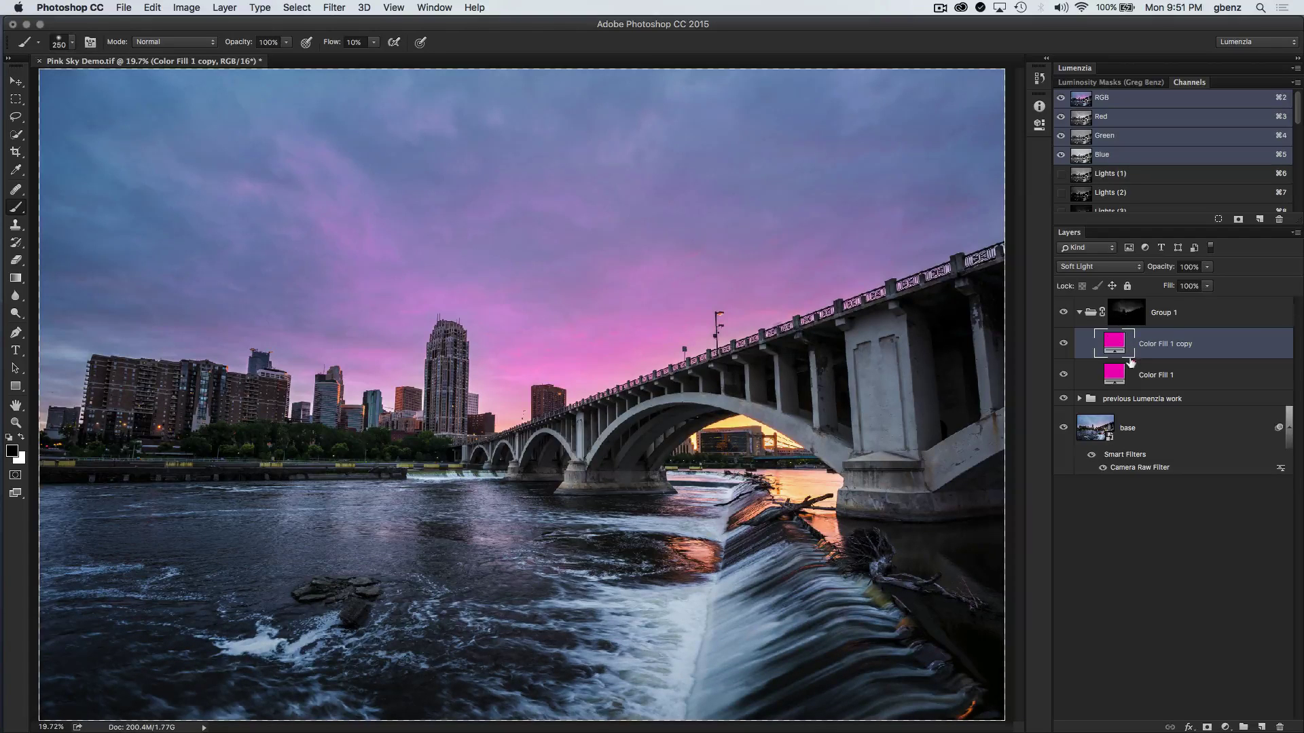
{"action": "key", "text": "super+j"}
{"action": "key", "text": "super+j"}
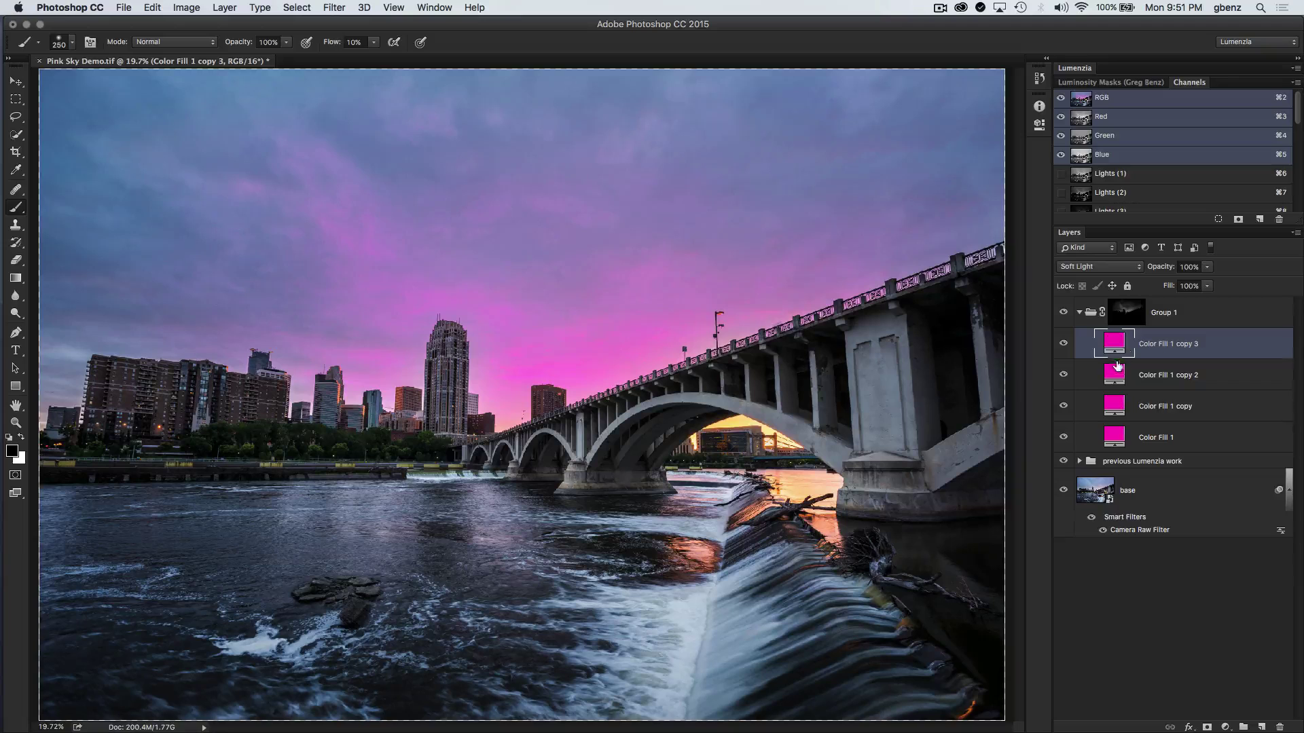
Step: Drop Group 1's opacity to 41%, collapse the group, and toggle its visibility to compare
{"action": "left_click", "coordinate": [1163, 317]}
{"action": "left_click", "coordinate": [1209, 269]}
{"action": "left_click_drag", "start_coordinate": [1212, 282], "coordinate": [1177, 284]}
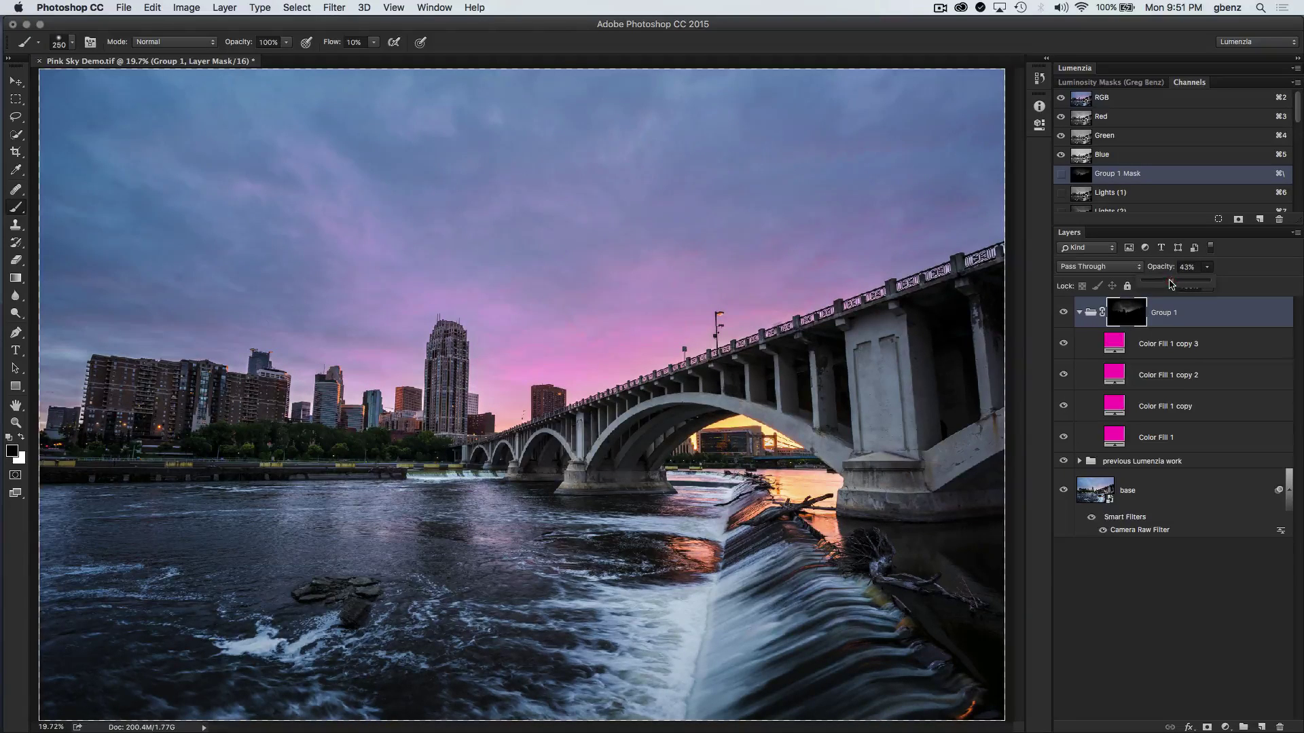
{"action": "left_click_drag", "start_coordinate": [1170, 284], "coordinate": [1168, 284]}
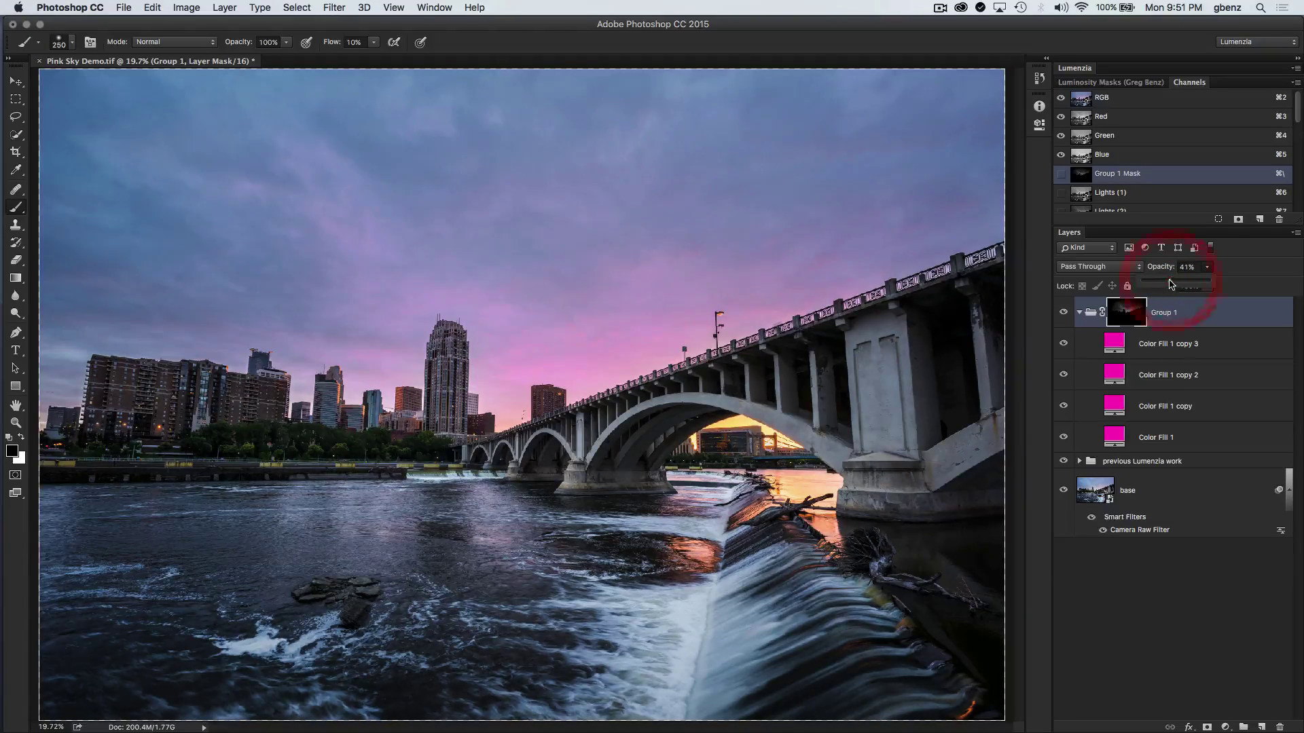
{"action": "left_click", "coordinate": [1081, 315]}
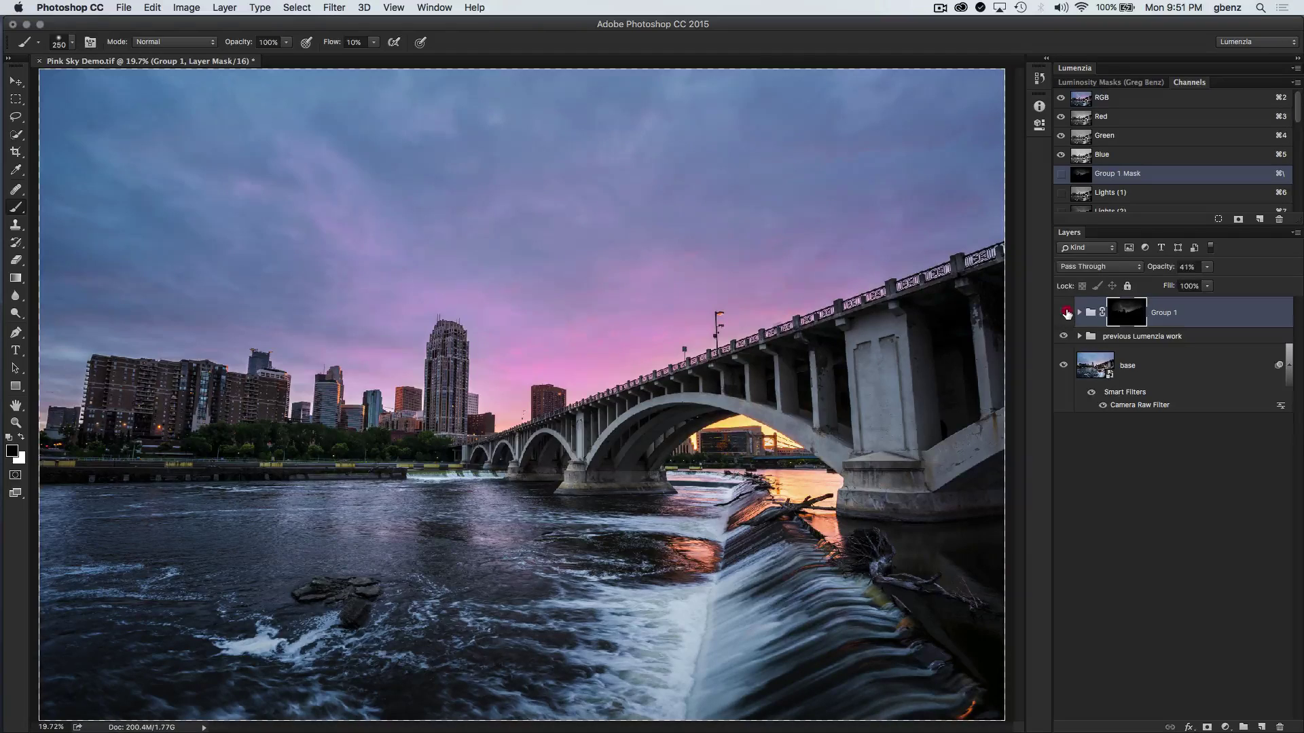
{"action": "left_click", "coordinate": [1064, 312]}
{"action": "left_click", "coordinate": [1064, 313]}
Step: Run Cleanup Masks in the Luminosity Masks panel to delete the leftover channel masks
{"action": "left_click", "coordinate": [1110, 82]}
{"action": "left_click", "coordinate": [1098, 121]}
{"action": "left_click", "coordinate": [755, 253]}
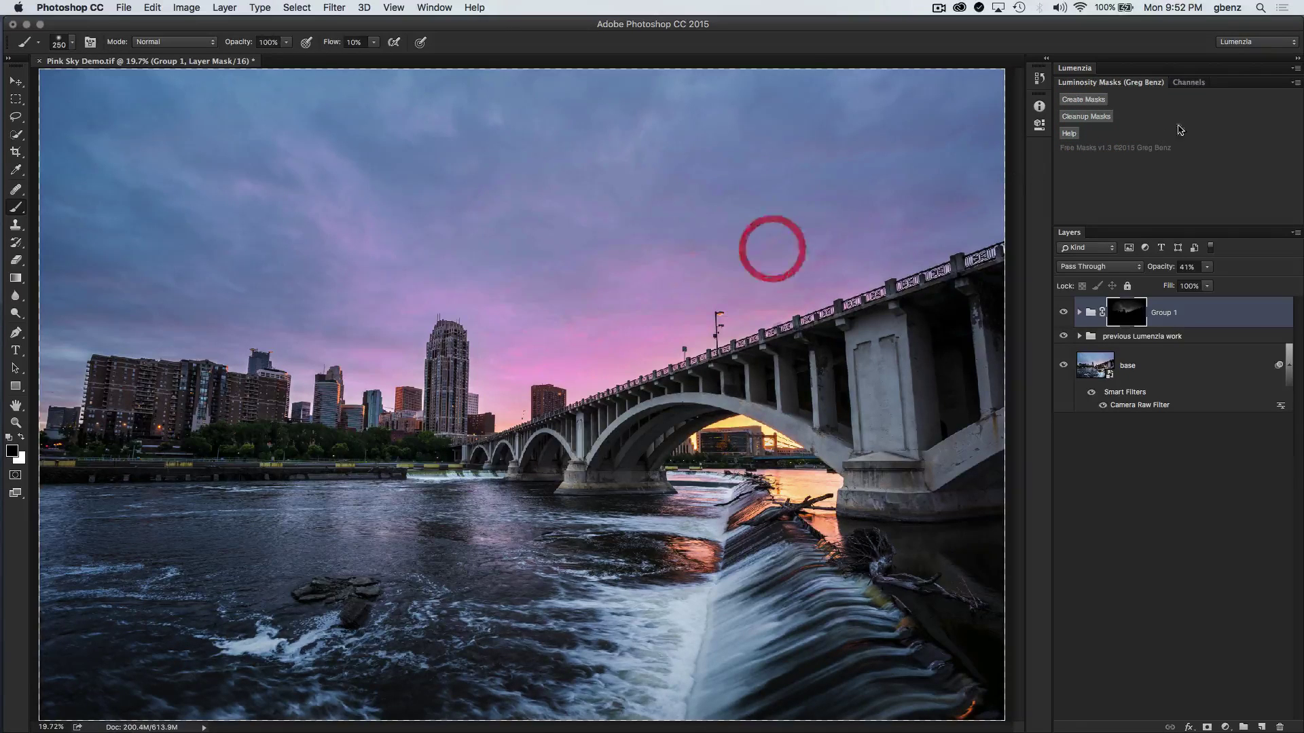
{"action": "left_click", "coordinate": [1189, 82]}
{"action": "left_click", "coordinate": [1134, 82]}
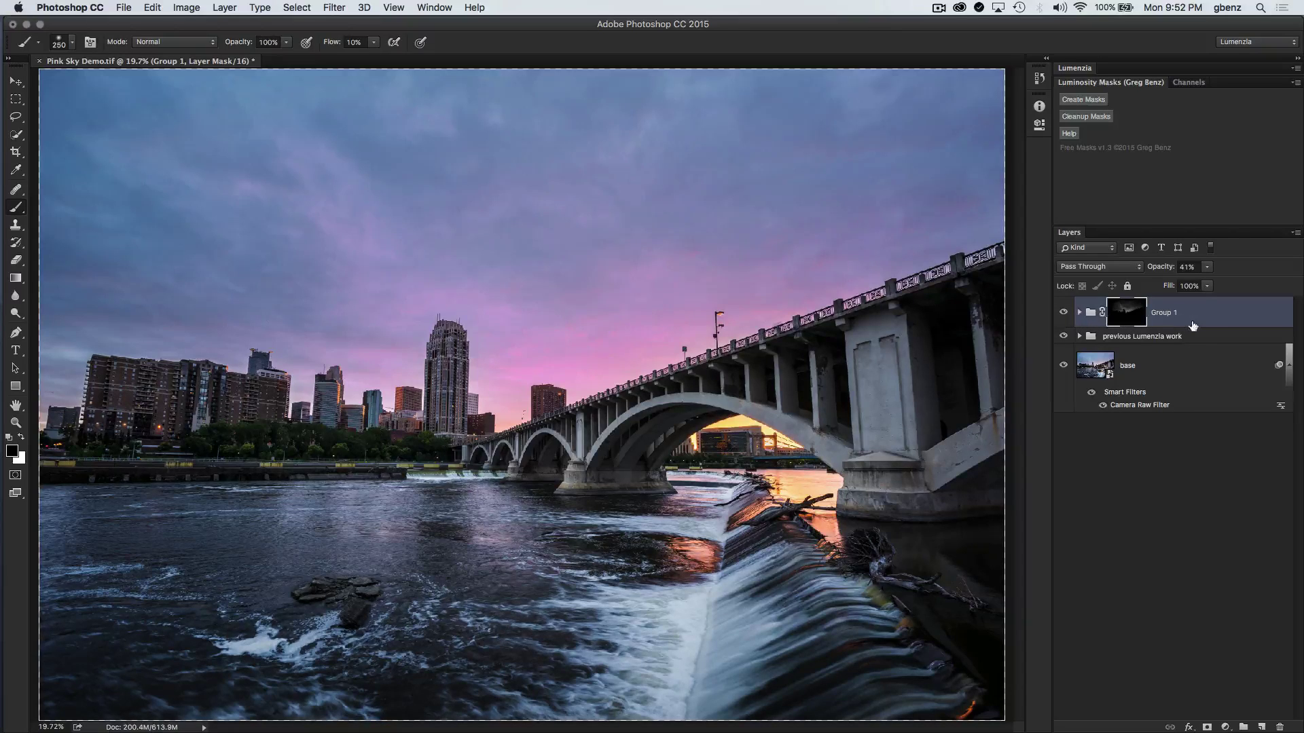
Step: Delete Group 1 with its pink fills and switch to the Lumenzia mask panel
{"action": "left_click_drag", "start_coordinate": [1203, 316], "coordinate": [1278, 725]}
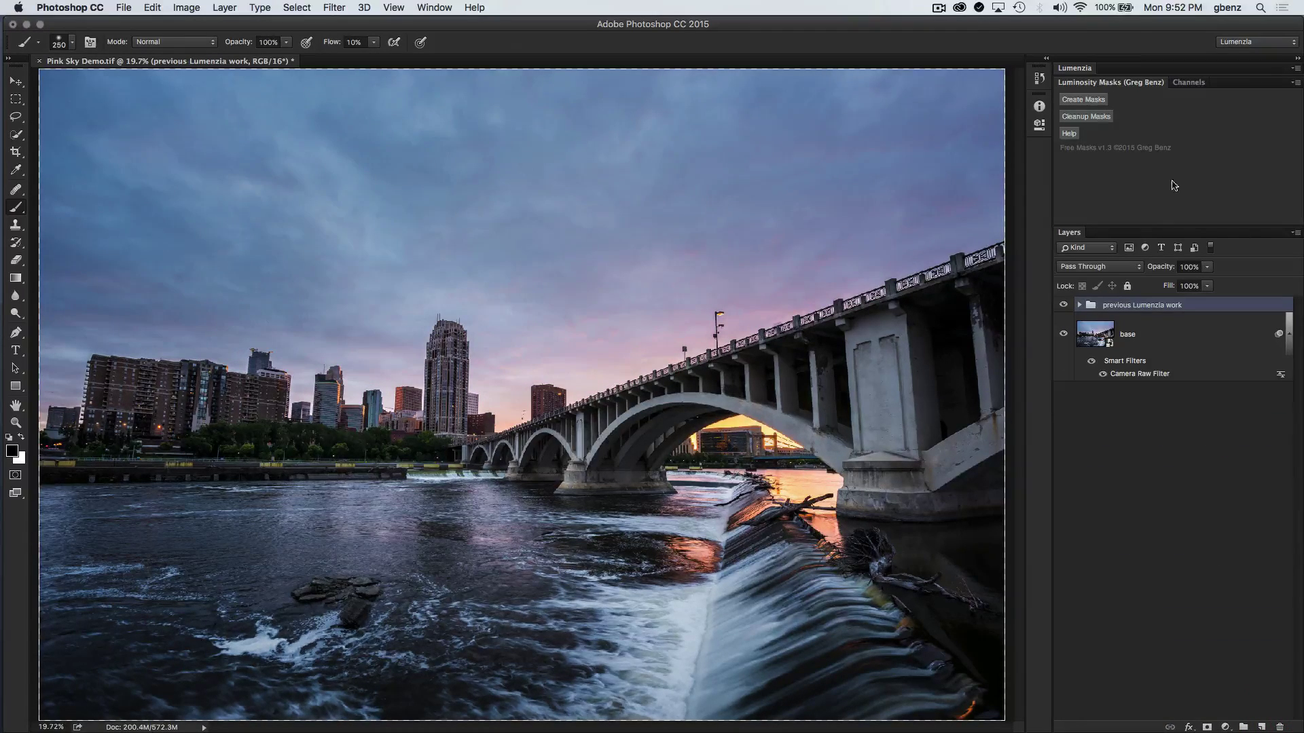
{"action": "left_click", "coordinate": [1085, 80]}
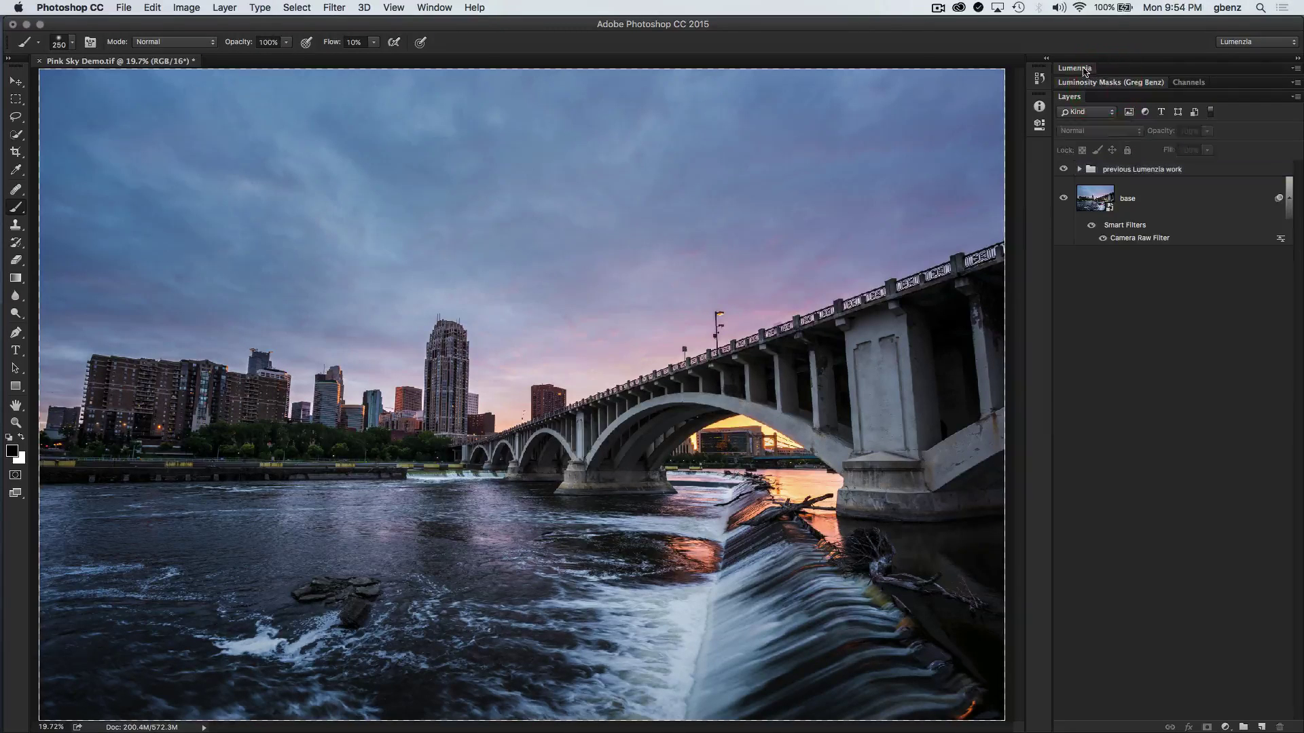
{"action": "left_click", "coordinate": [1081, 67]}
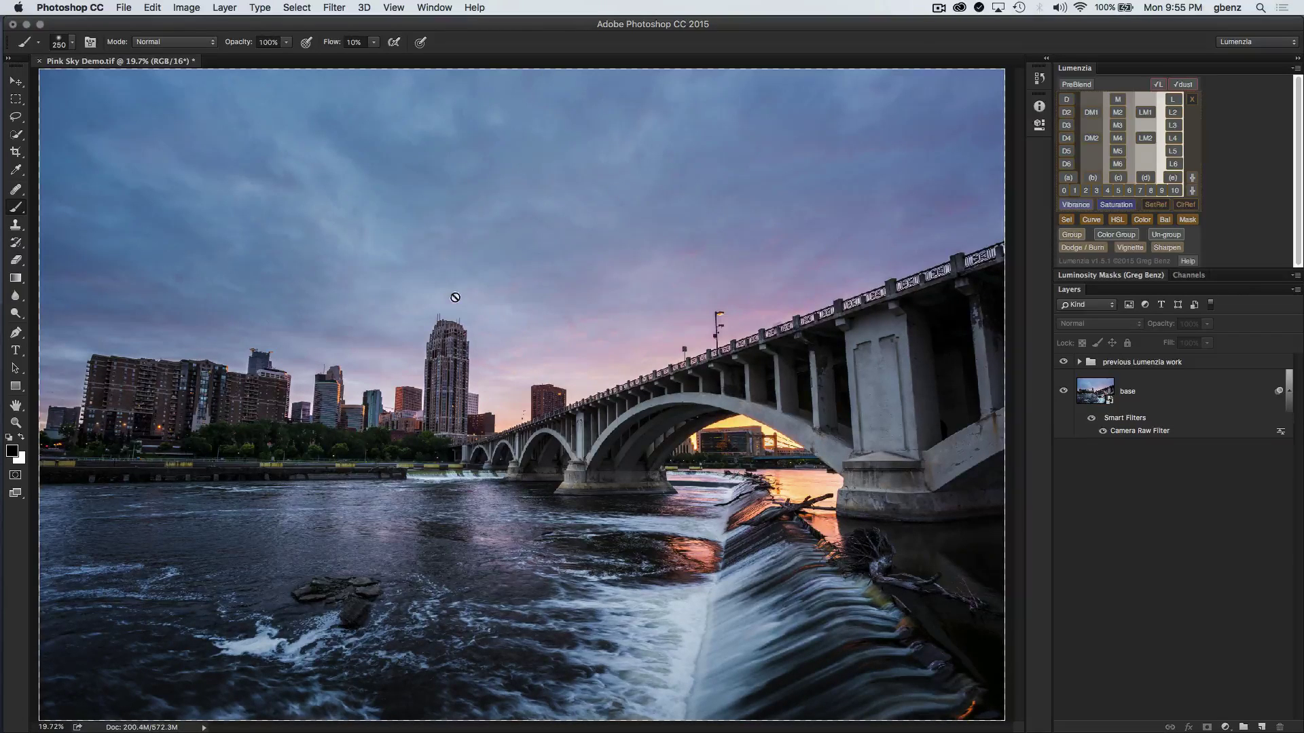
Step: Quick-select the sky on the base photo layer and build an L3 luminosity mask from it
{"action": "left_click", "coordinate": [17, 134]}
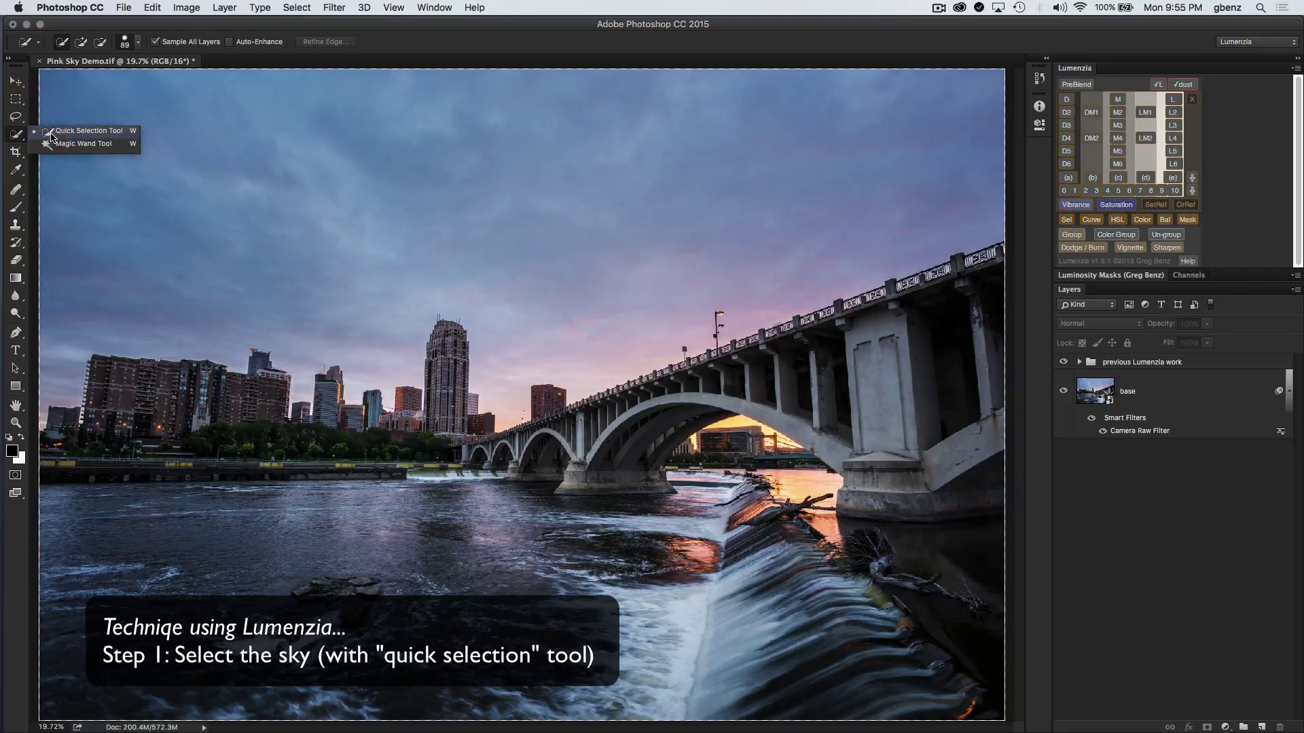
{"action": "left_click", "coordinate": [59, 132]}
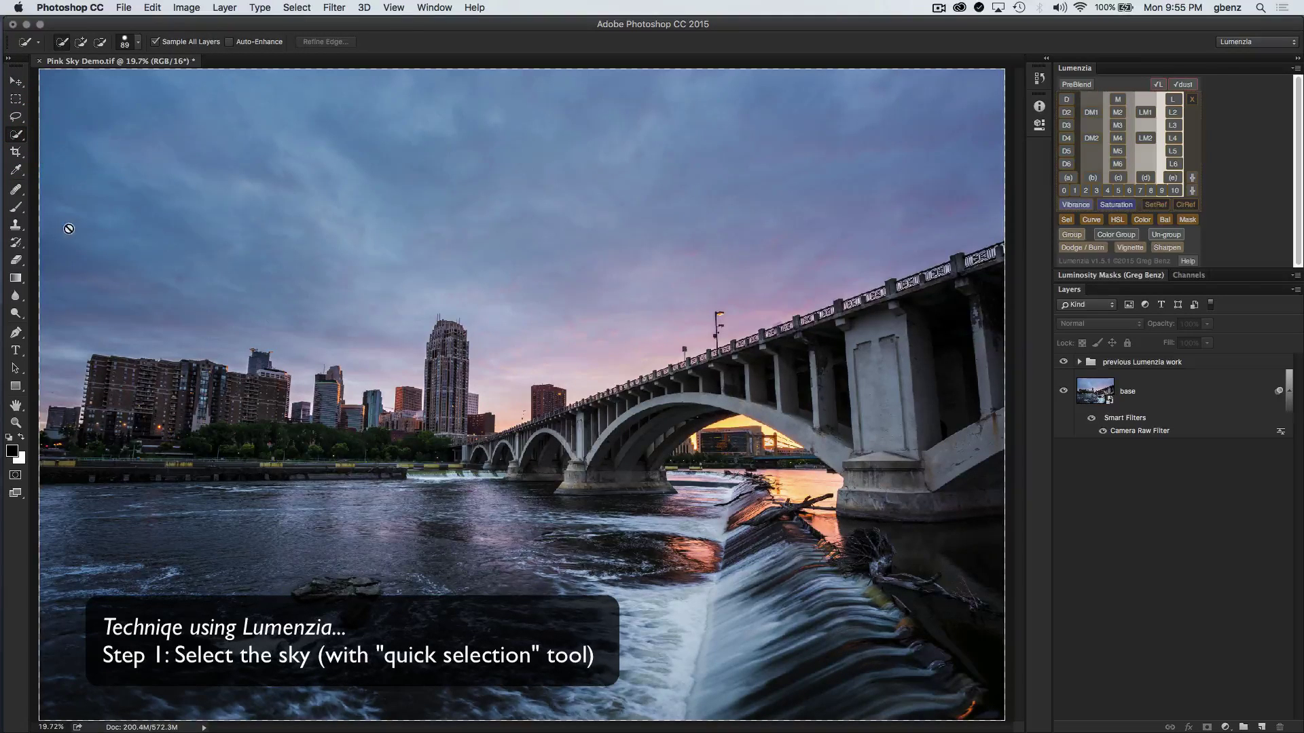
{"action": "left_click", "coordinate": [1147, 394]}
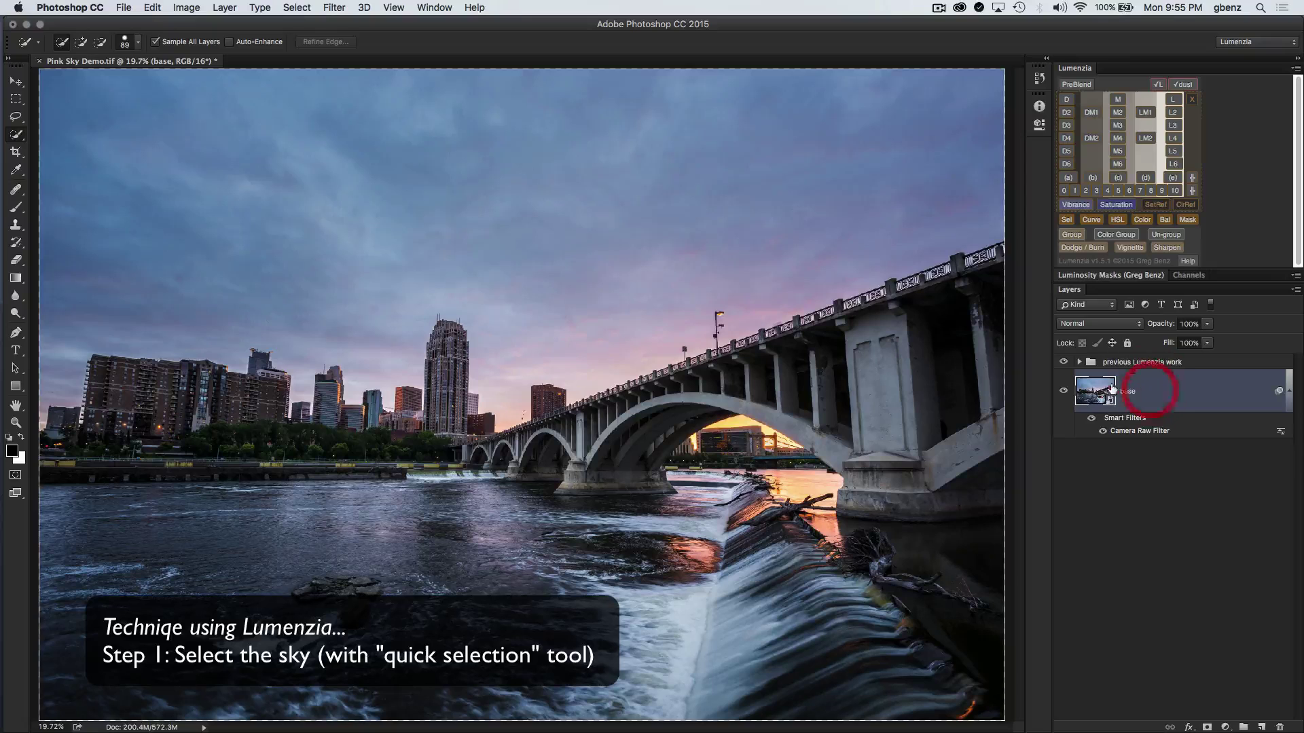
{"action": "left_click_drag", "start_coordinate": [52, 229], "coordinate": [985, 168]}
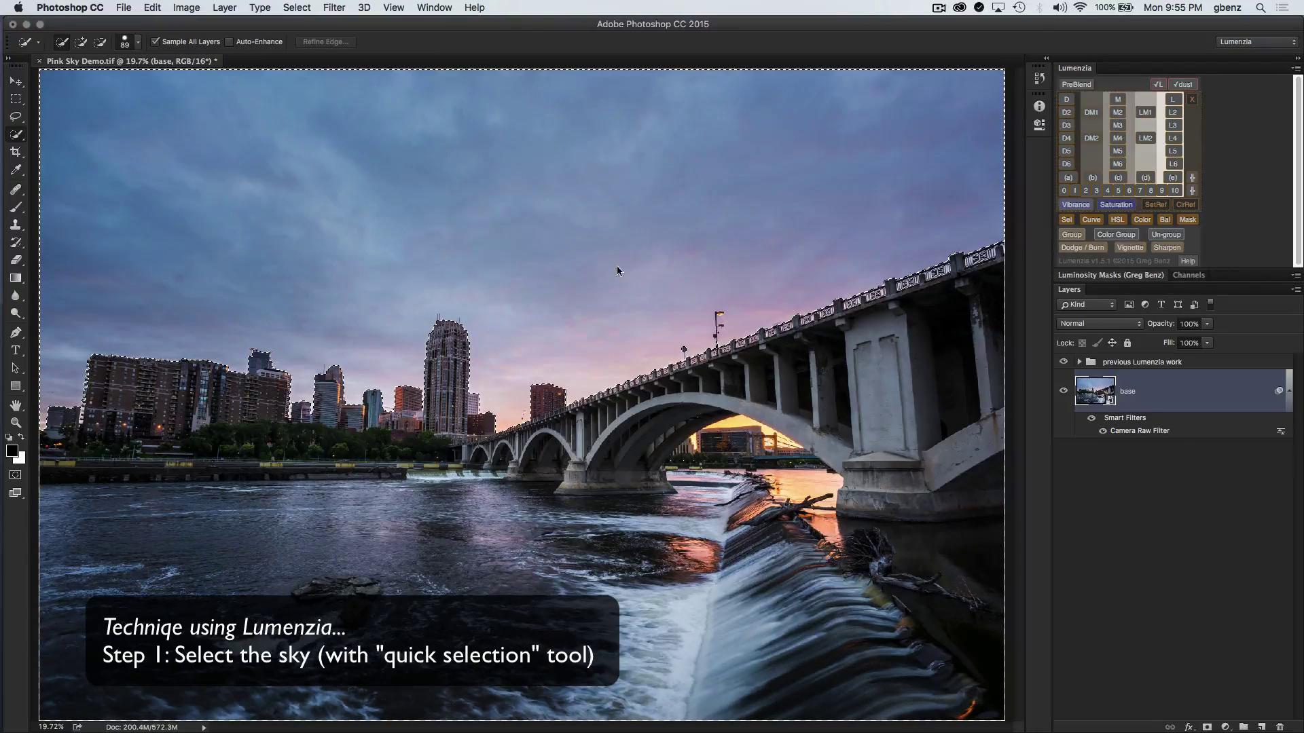
{"action": "left_click", "coordinate": [1173, 126]}
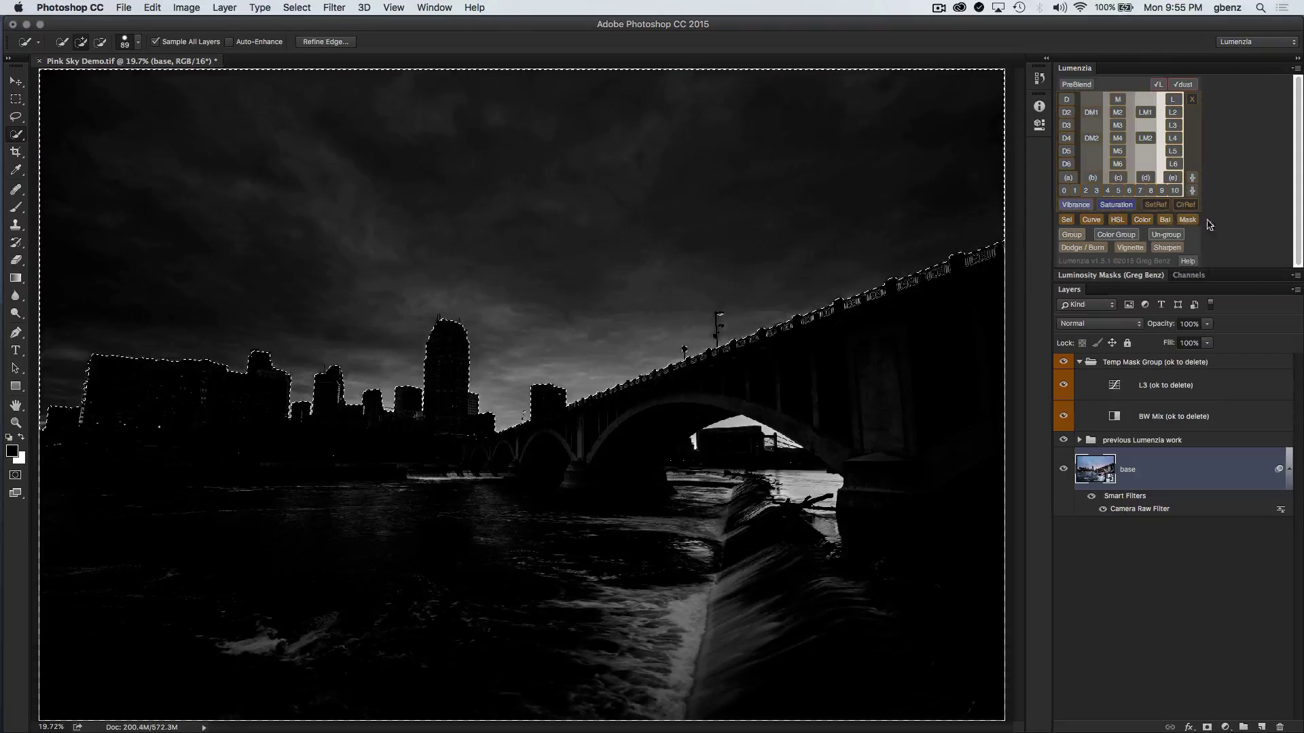
Step: Add a Lumenzia colour fill layer through the L3 mask, sampling a pink sky colour
{"action": "left_click", "coordinate": [1142, 219]}
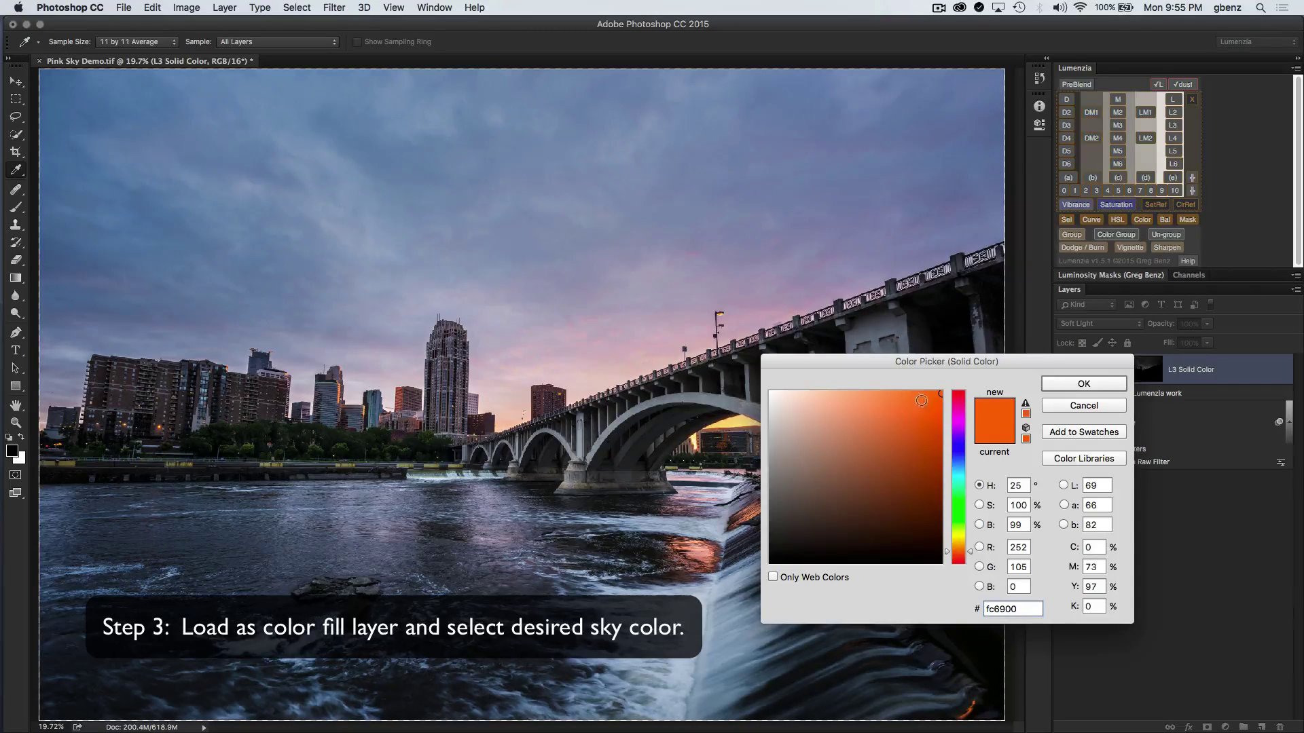
{"action": "left_click", "coordinate": [636, 341]}
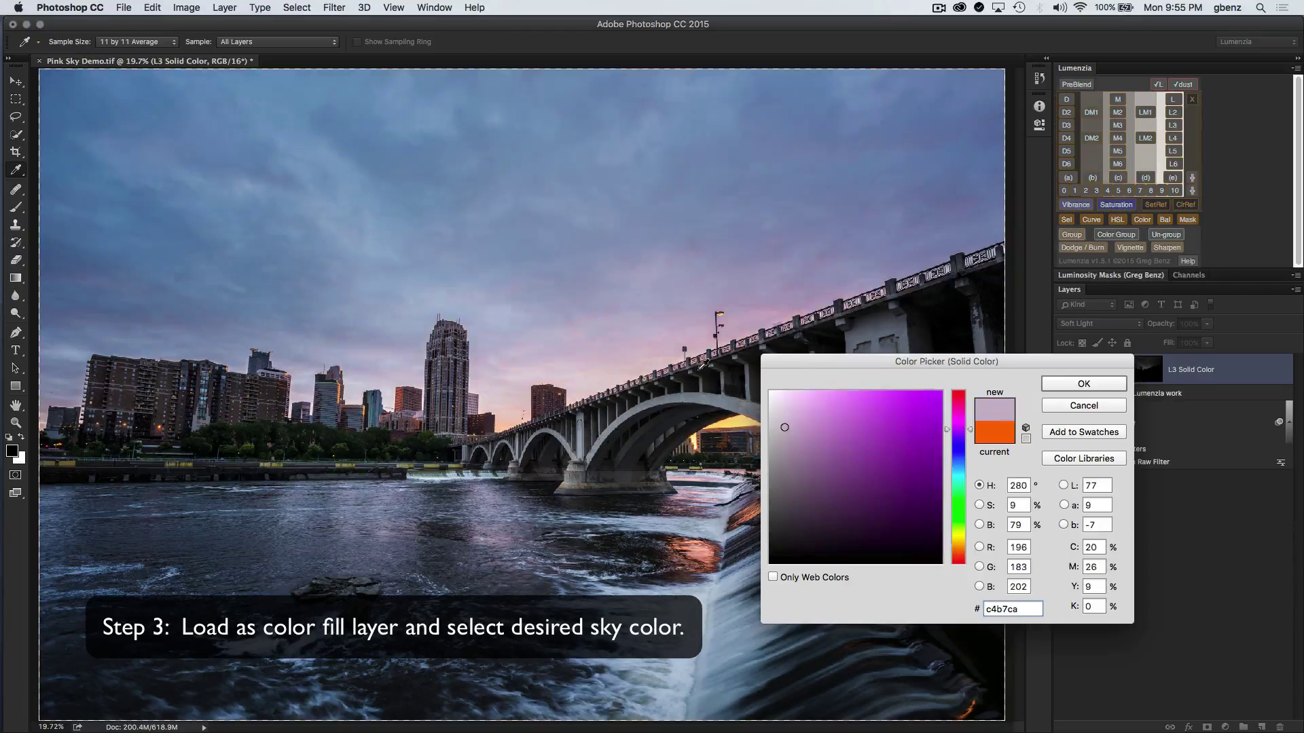
{"action": "left_click", "coordinate": [634, 346]}
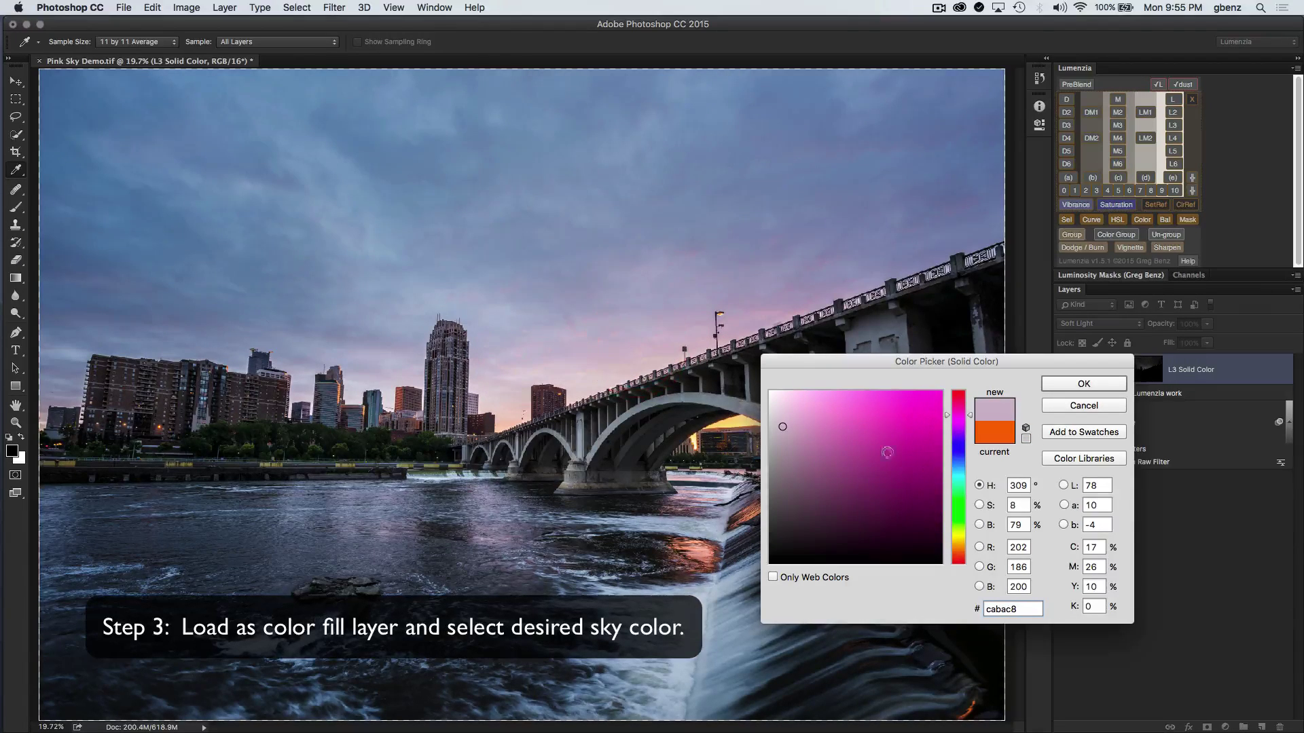
Step: Set the fill colour to magenta ff00aa (H 320, S 100, B 100) and apply it
{"action": "left_click_drag", "start_coordinate": [1025, 485], "coordinate": [988, 487]}
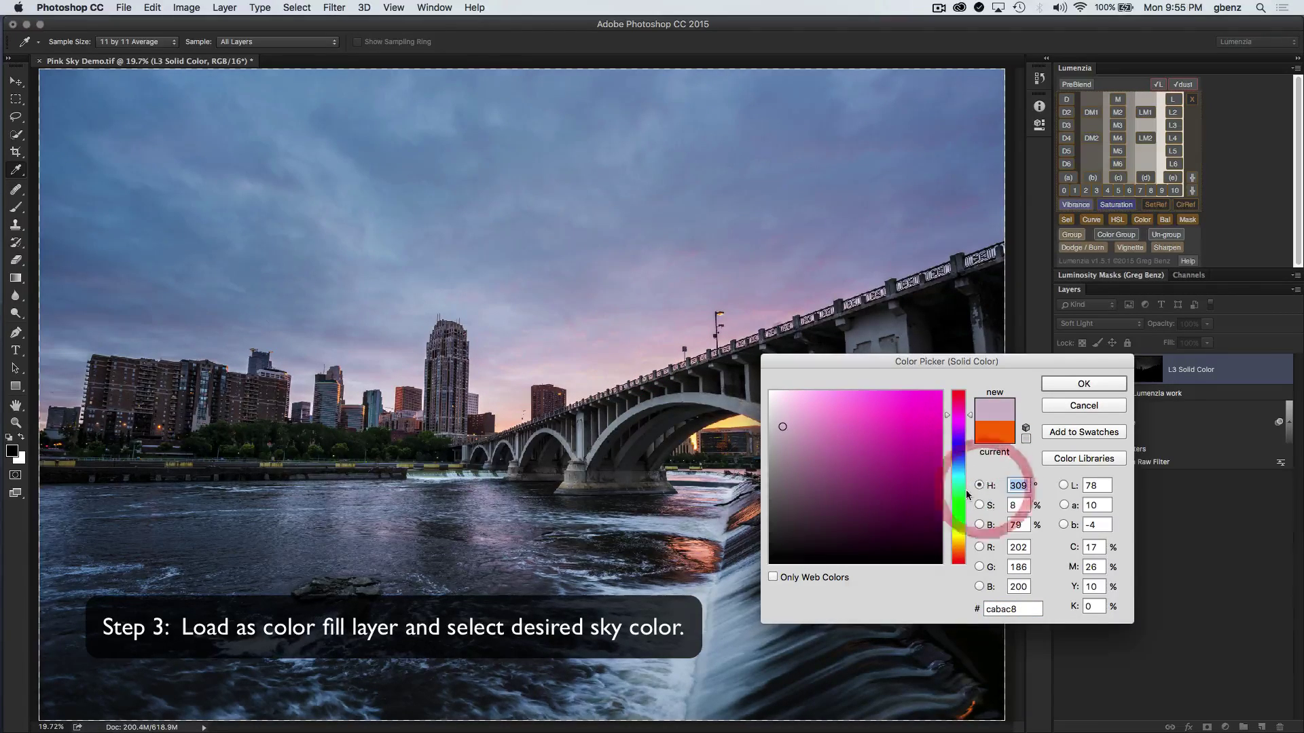
{"action": "type", "text": "320"}
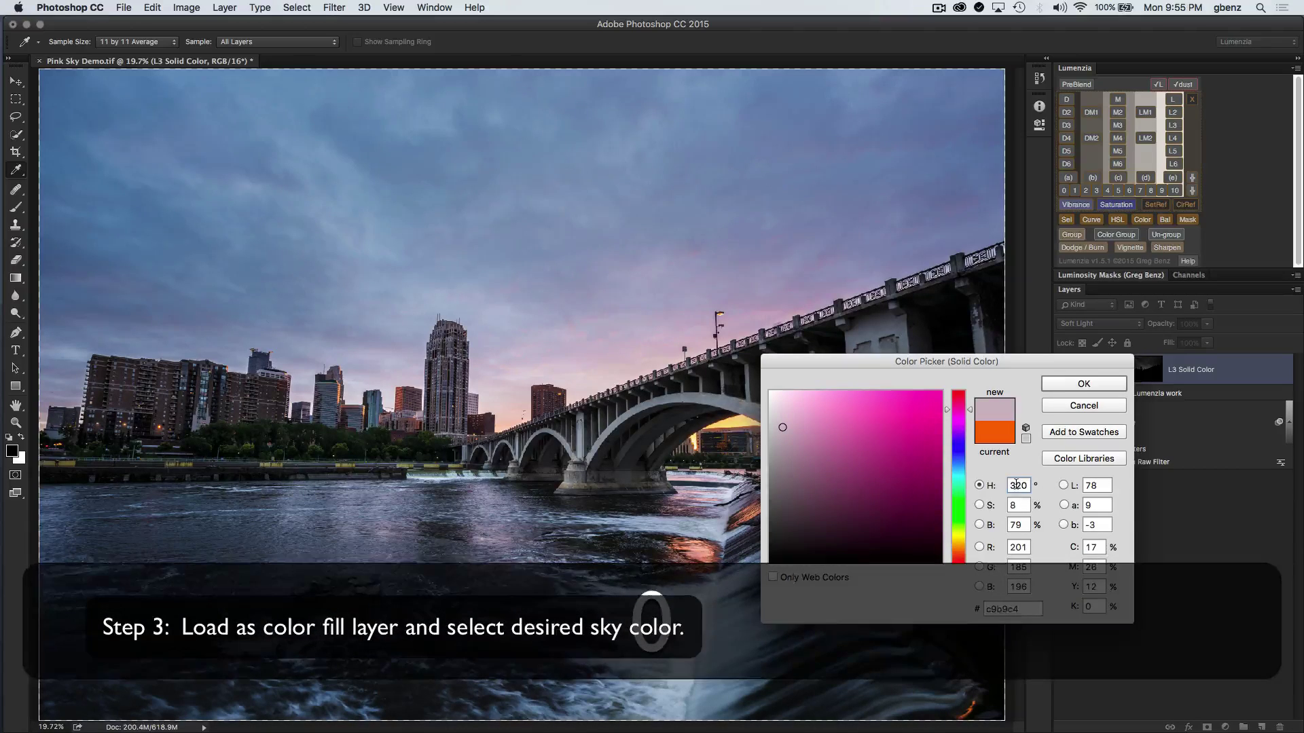
{"action": "left_click_drag", "start_coordinate": [784, 429], "coordinate": [941, 392]}
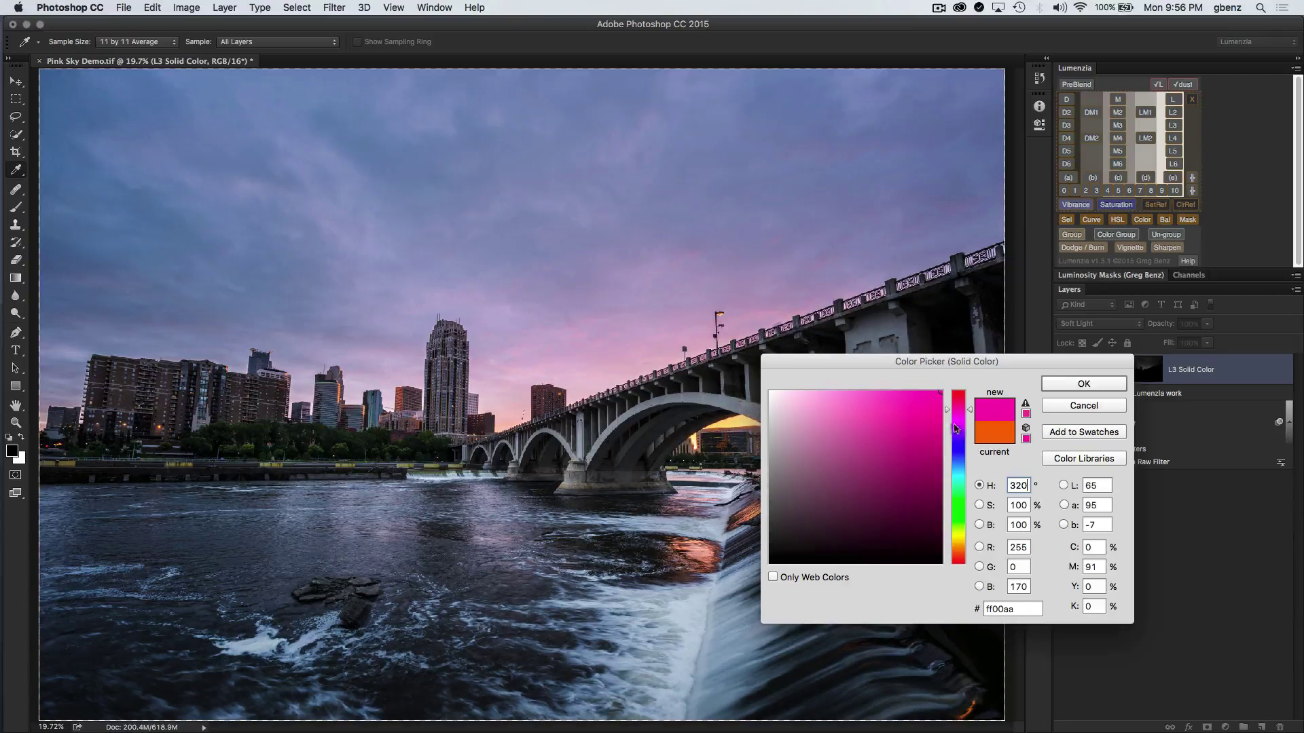
{"action": "left_click", "coordinate": [979, 505]}
{"action": "left_click", "coordinate": [979, 525]}
{"action": "left_click", "coordinate": [979, 506]}
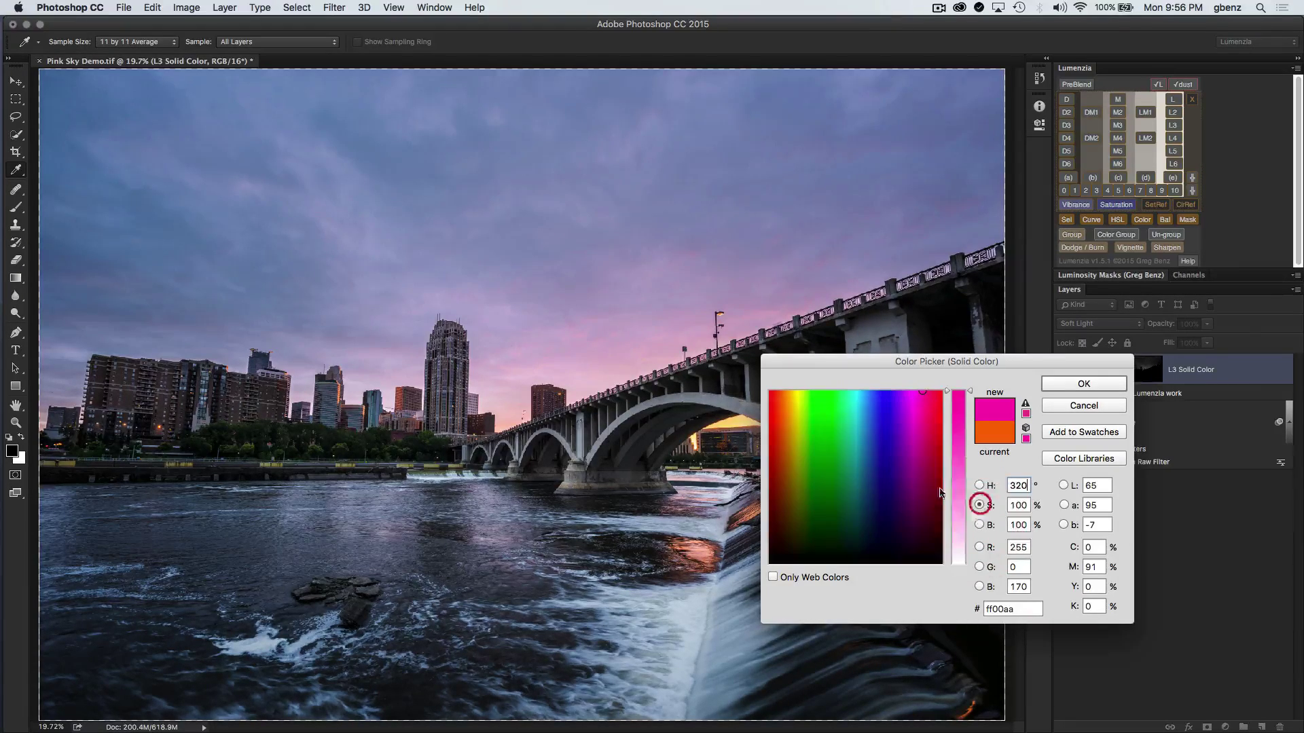
{"action": "left_click", "coordinate": [979, 486]}
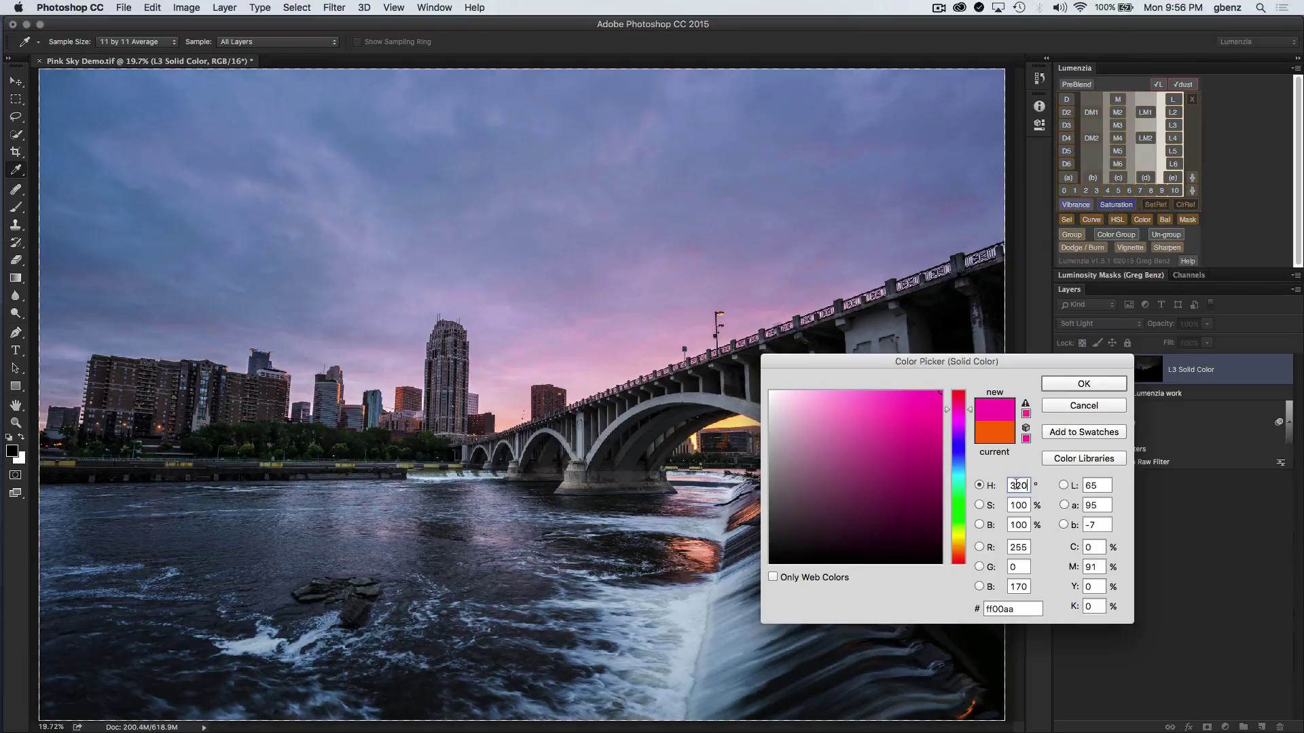
{"action": "left_click", "coordinate": [1088, 384]}
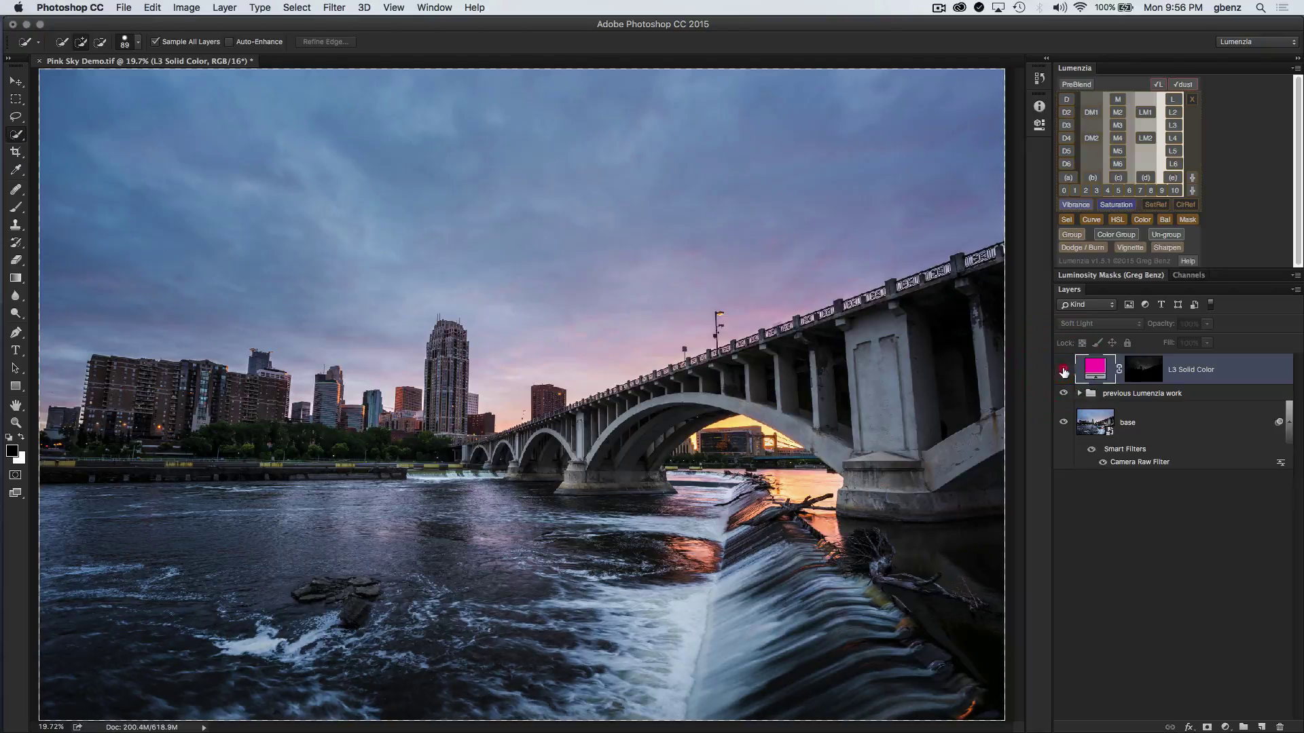
Step: Compare the sky with and without the L3 fill, then view its mask with a 500 brush
{"action": "left_click", "coordinate": [1063, 370]}
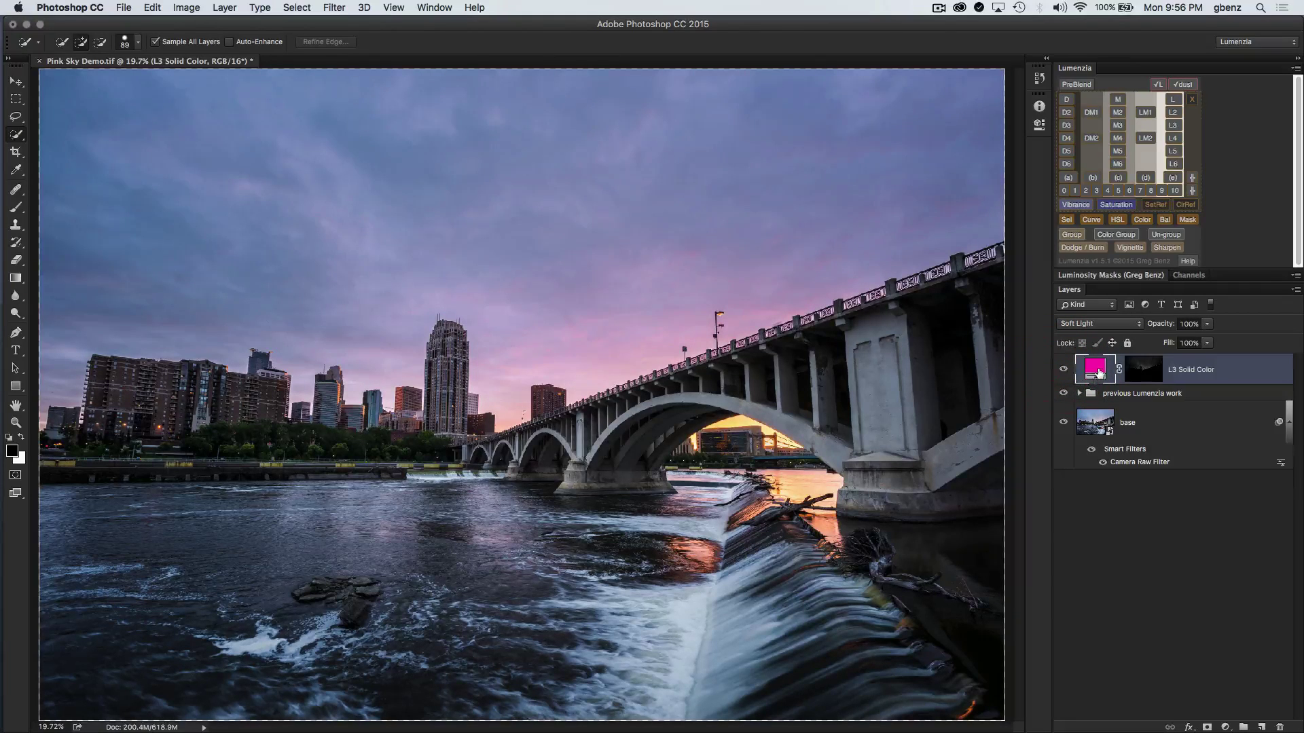
{"action": "left_click", "coordinate": [1143, 372], "text": "alt"}
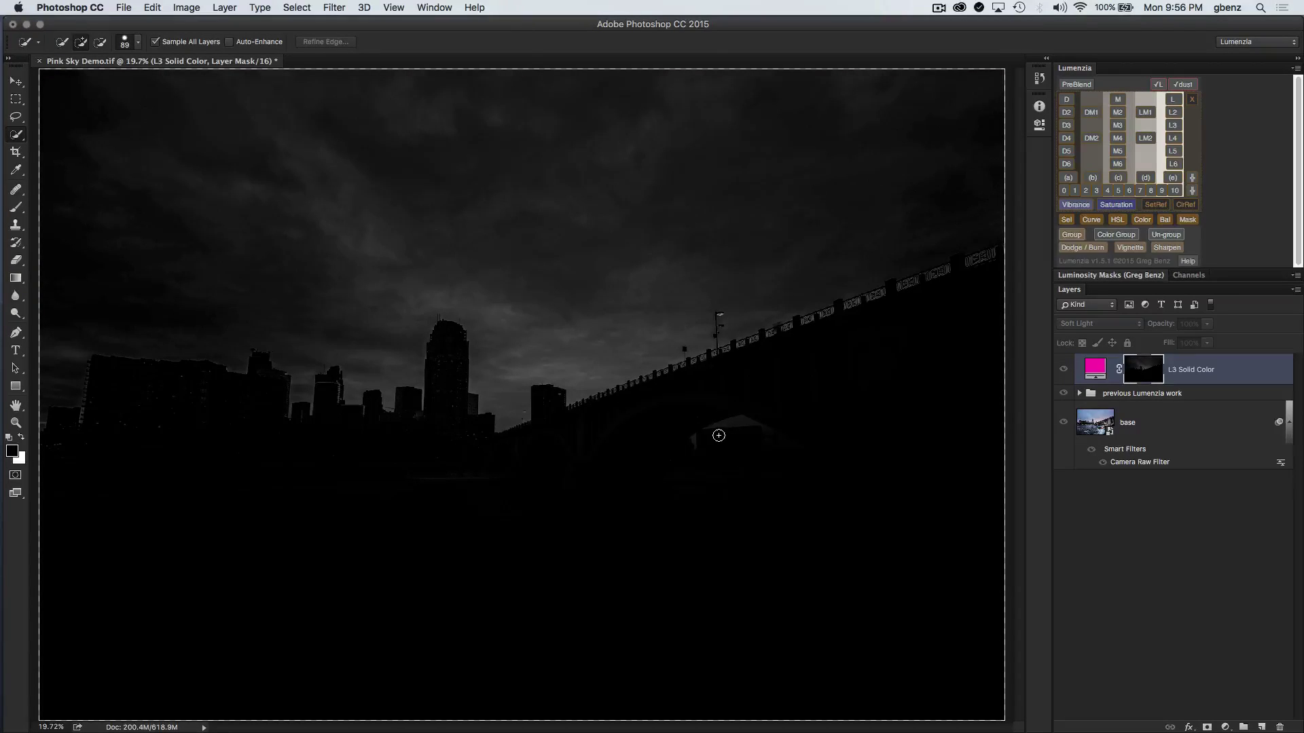
{"action": "key", "text": "b"}
{"action": "key", "text": "bracketright"}
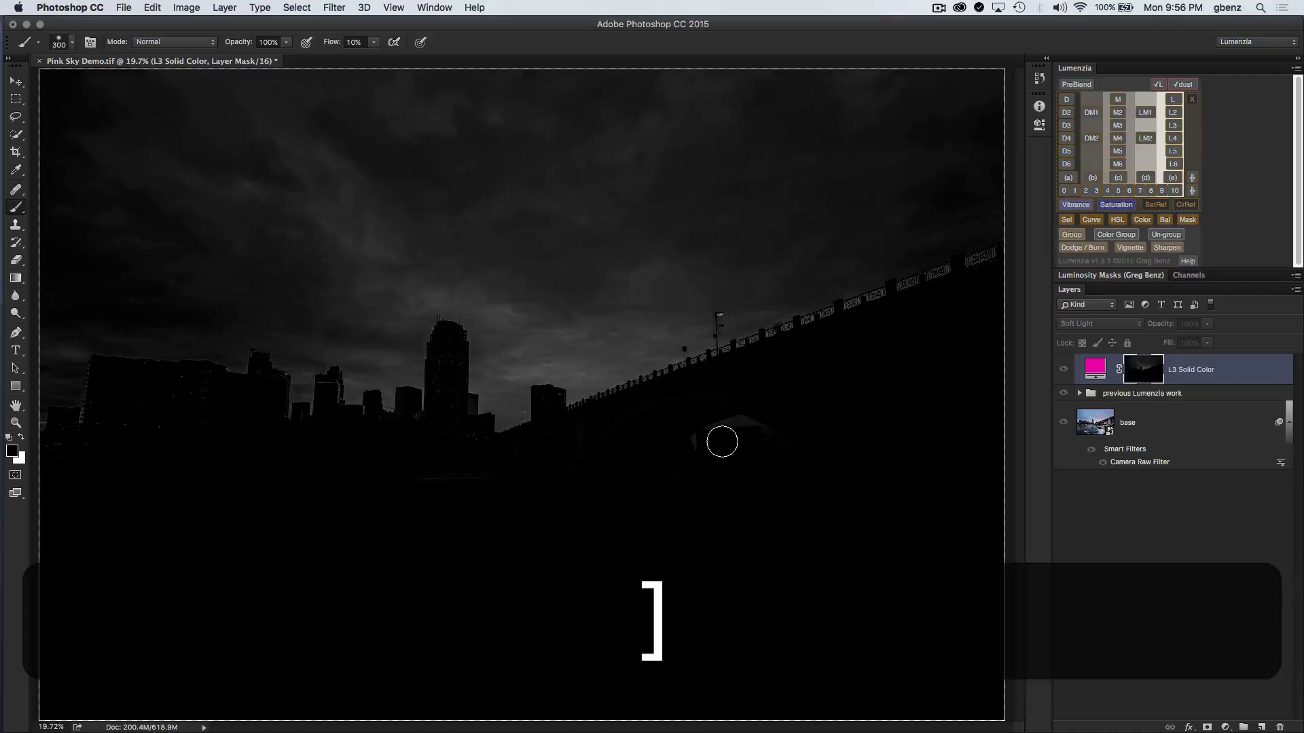
{"action": "key", "text": "bracketright"}
{"action": "key", "text": "bracketright"}
Step: Paint the mask along the skyline, shrink the brush to 250, and return to full colour
{"action": "mouse_move", "coordinate": [734, 433]}
{"action": "left_mouse_down"}
{"action": "mouse_move", "coordinate": [770, 416]}
{"action": "mouse_move", "coordinate": [668, 458]}
{"action": "mouse_move", "coordinate": [741, 435]}
{"action": "mouse_move", "coordinate": [510, 488]}
{"action": "mouse_move", "coordinate": [420, 479]}
{"action": "mouse_move", "coordinate": [445, 497]}
{"action": "mouse_move", "coordinate": [411, 508]}
{"action": "left_mouse_up"}
{"action": "mouse_move", "coordinate": [215, 417]}
{"action": "left_mouse_down"}
{"action": "mouse_move", "coordinate": [141, 430]}
{"action": "mouse_move", "coordinate": [216, 419]}
{"action": "mouse_move", "coordinate": [133, 435]}
{"action": "mouse_move", "coordinate": [145, 463]}
{"action": "mouse_move", "coordinate": [440, 511]}
{"action": "mouse_move", "coordinate": [475, 466]}
{"action": "left_mouse_up"}
{"action": "key", "text": "bracketleft"}
{"action": "key", "text": "bracketleft"}
{"action": "key", "text": "bracketleft"}
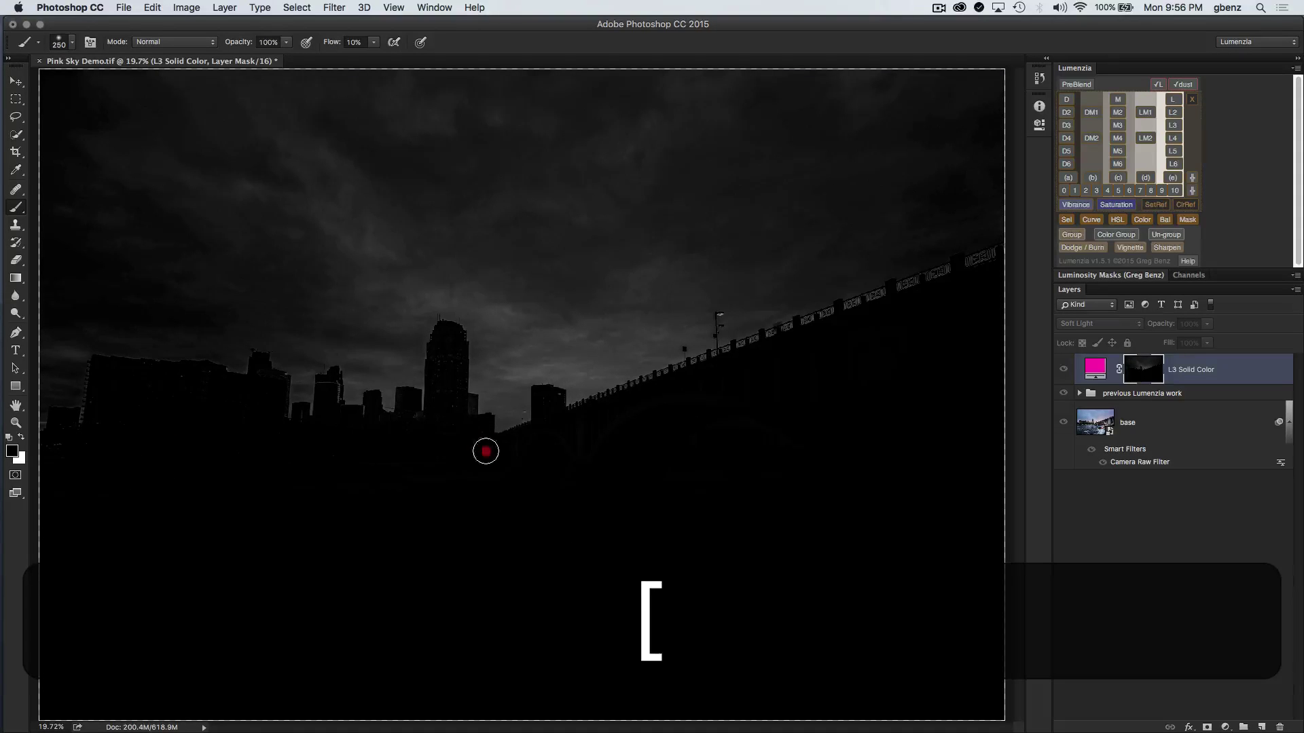
{"action": "left_click", "coordinate": [1148, 375], "text": "alt"}
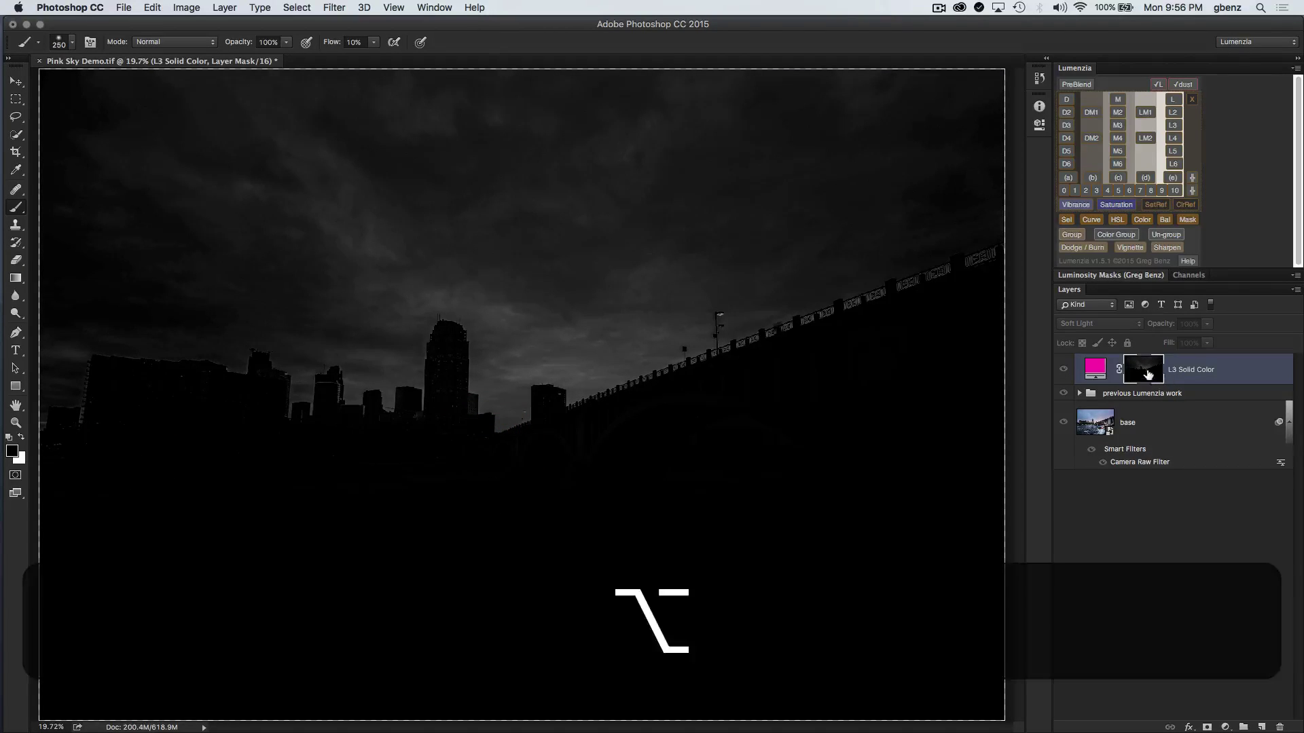
{"action": "left_click", "coordinate": [1148, 374], "text": "alt"}
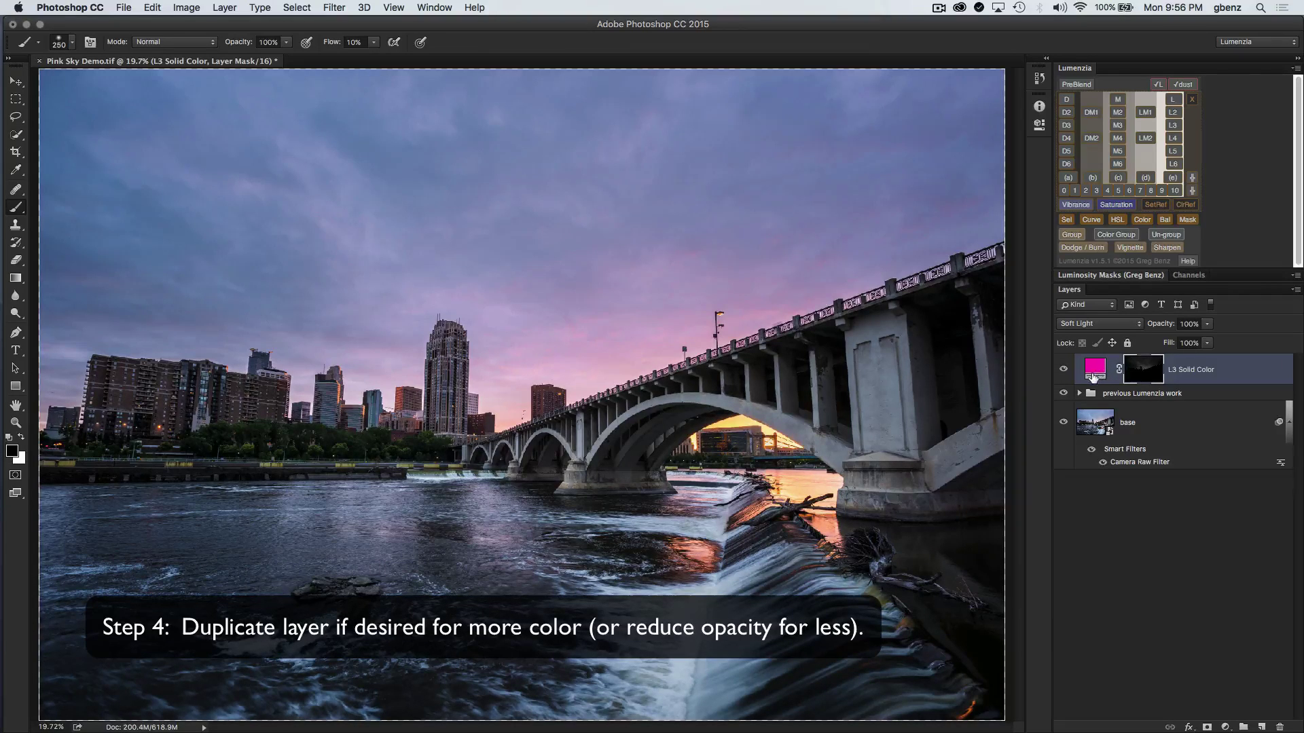
Step: Group the L3 Solid Color pink fill, duplicate it inside Group 1, and set Group 1 opacity to 76%
{"action": "key", "text": "super+j"}
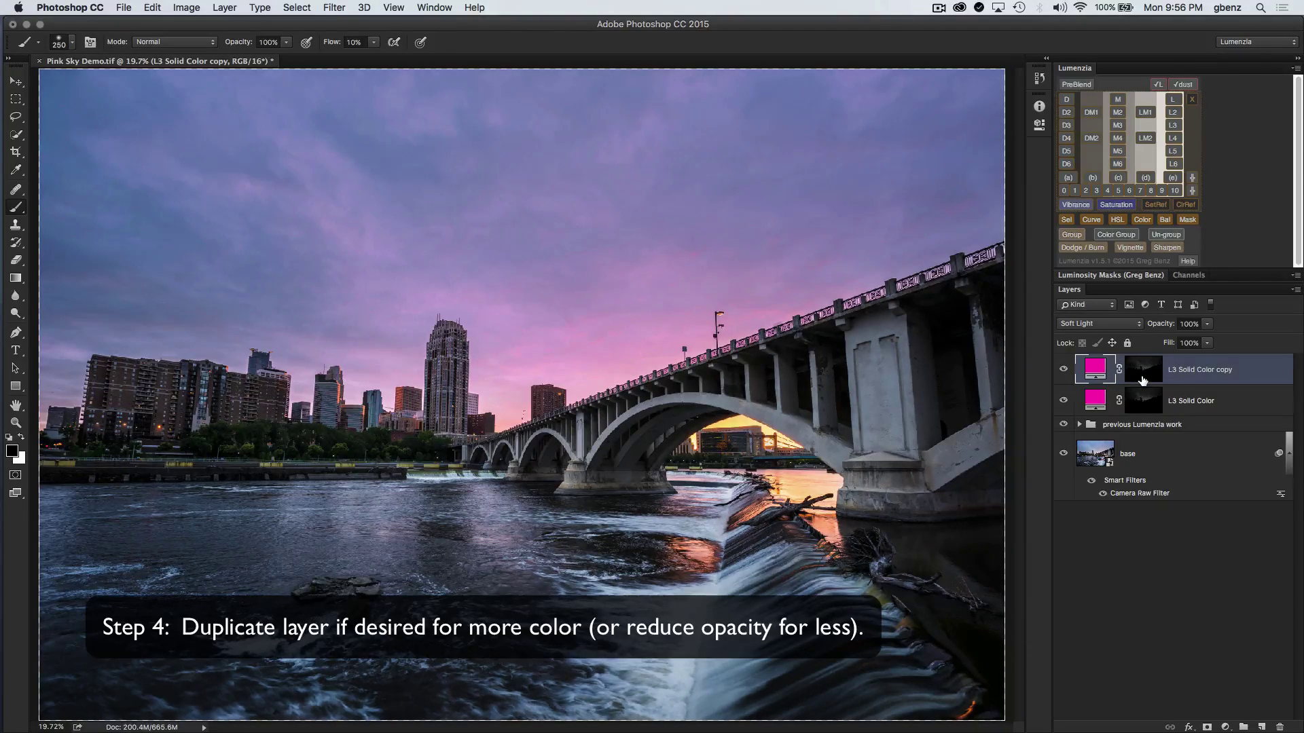
{"action": "key", "text": "super+z"}
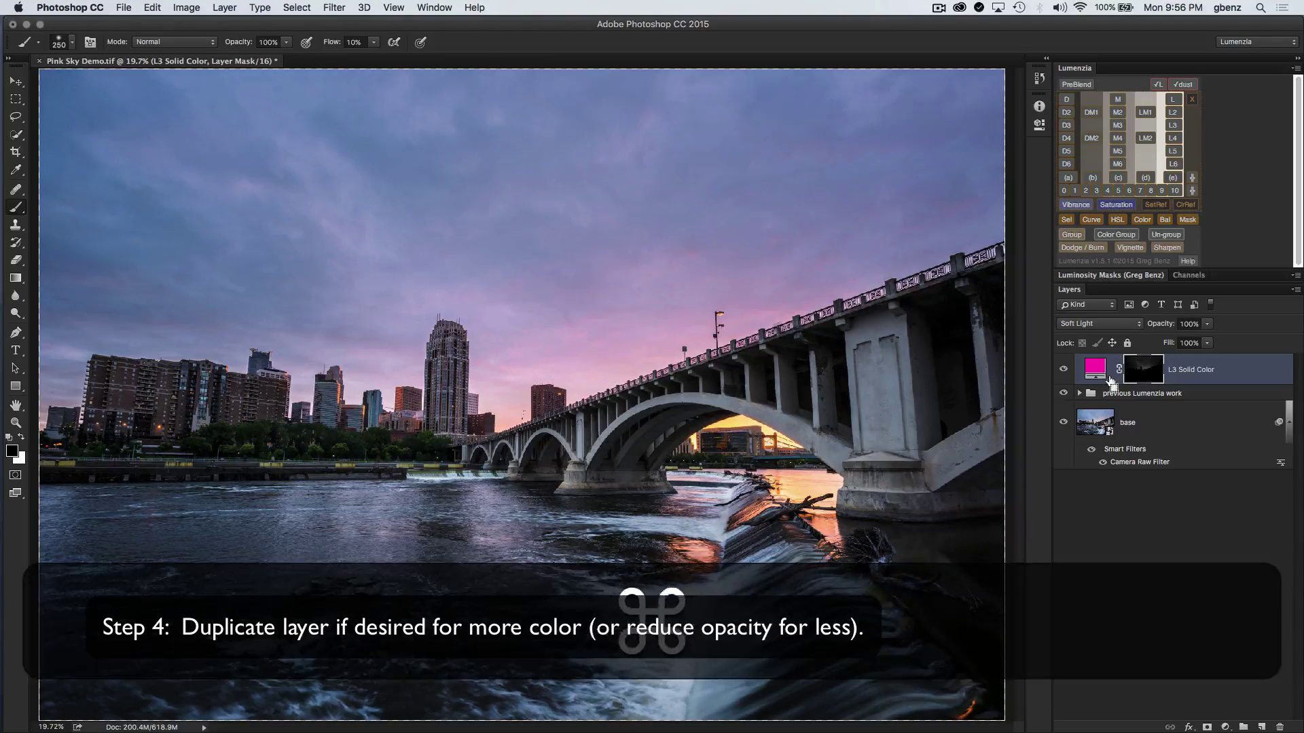
{"action": "key", "text": "super+g"}
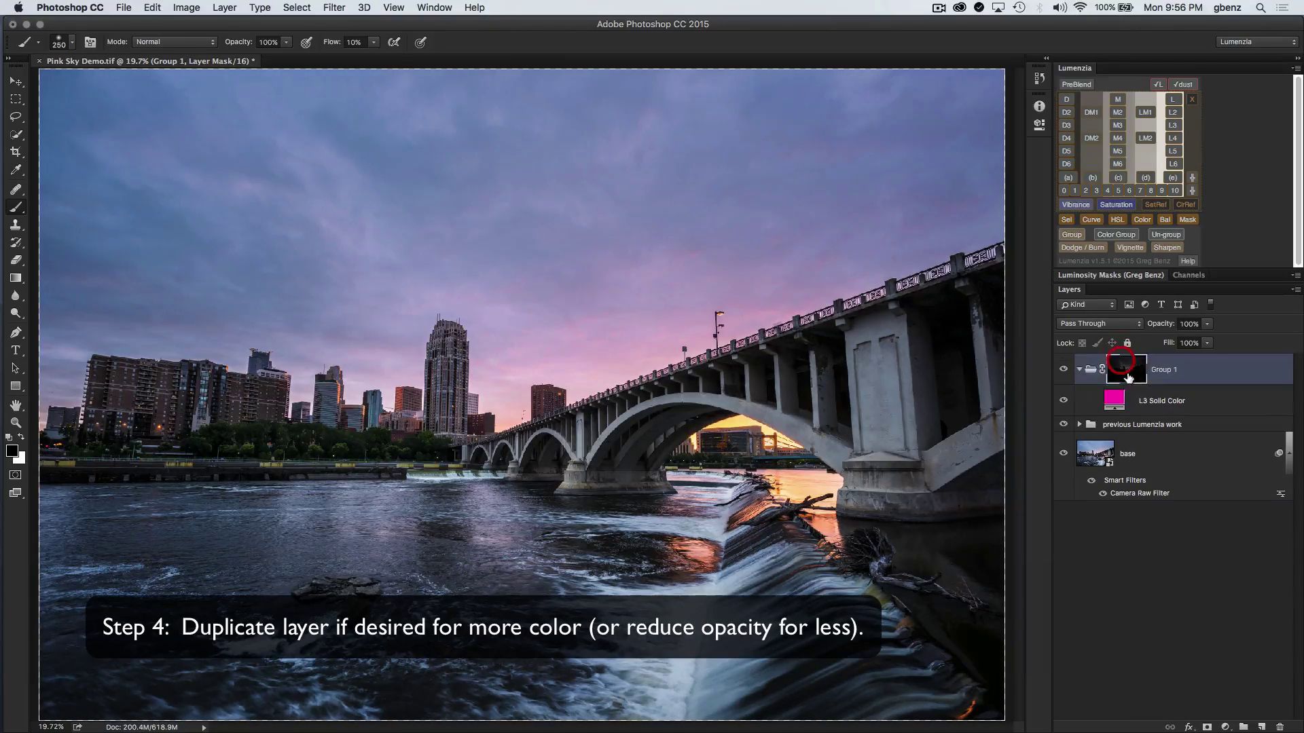
{"action": "left_click", "coordinate": [1116, 401]}
{"action": "key", "text": "super+j"}
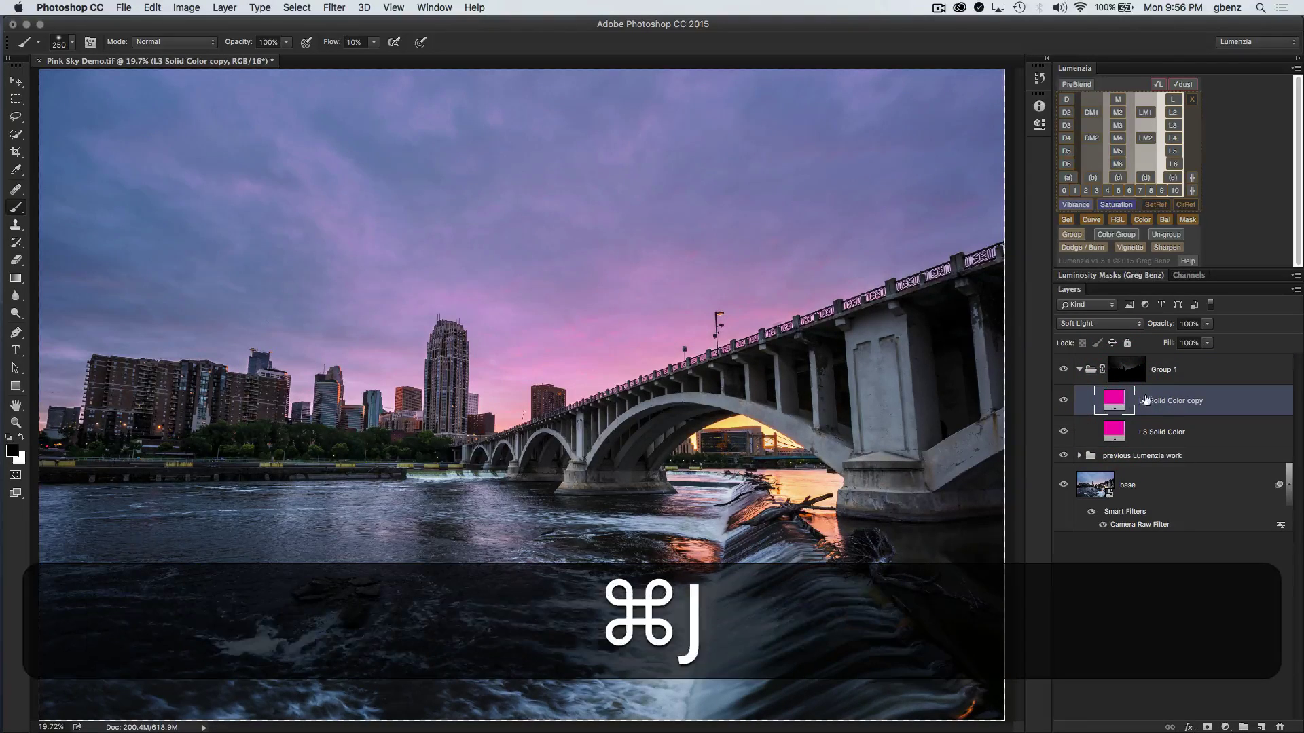
{"action": "left_click", "coordinate": [1173, 372]}
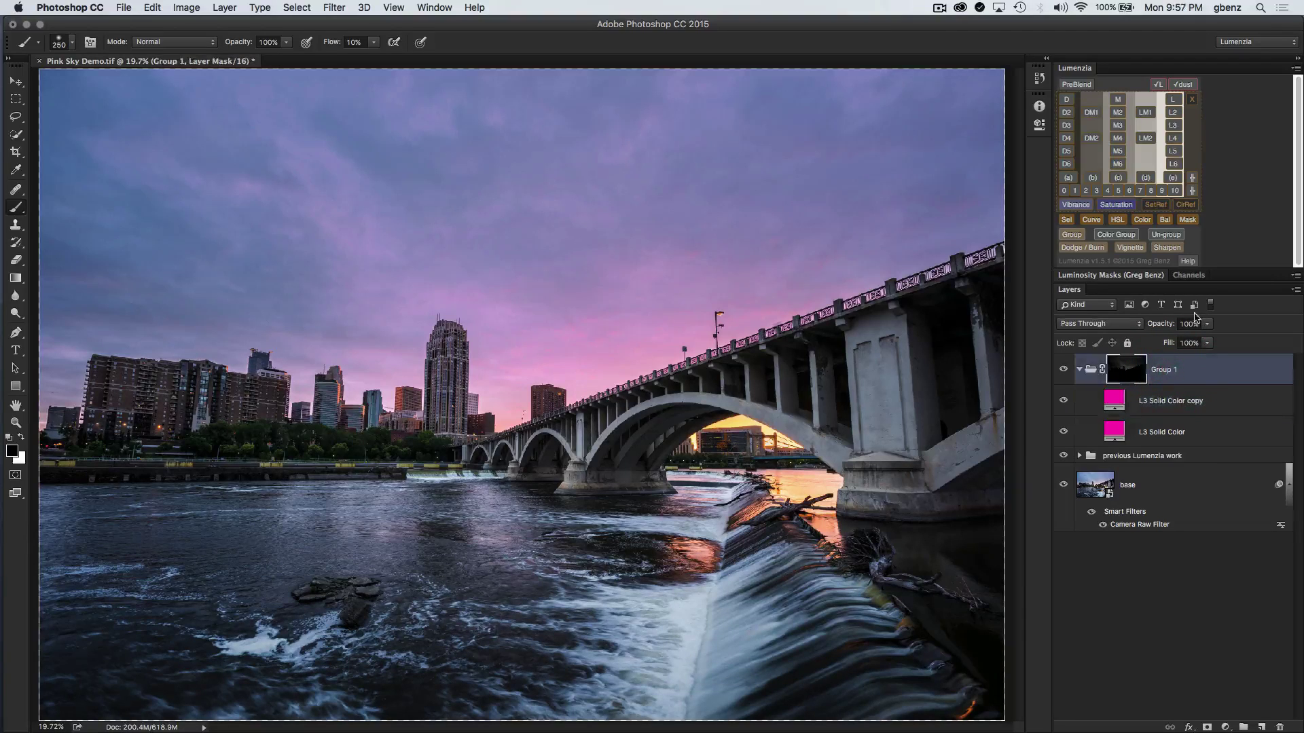
{"action": "mouse_move", "coordinate": [1208, 324]}
{"action": "left_mouse_down"}
{"action": "mouse_move", "coordinate": [1206, 341]}
{"action": "mouse_move", "coordinate": [1192, 340]}
{"action": "left_mouse_up"}
{"action": "key", "text": "alt"}
{"action": "left_click", "coordinate": [1066, 486], "text": "alt"}
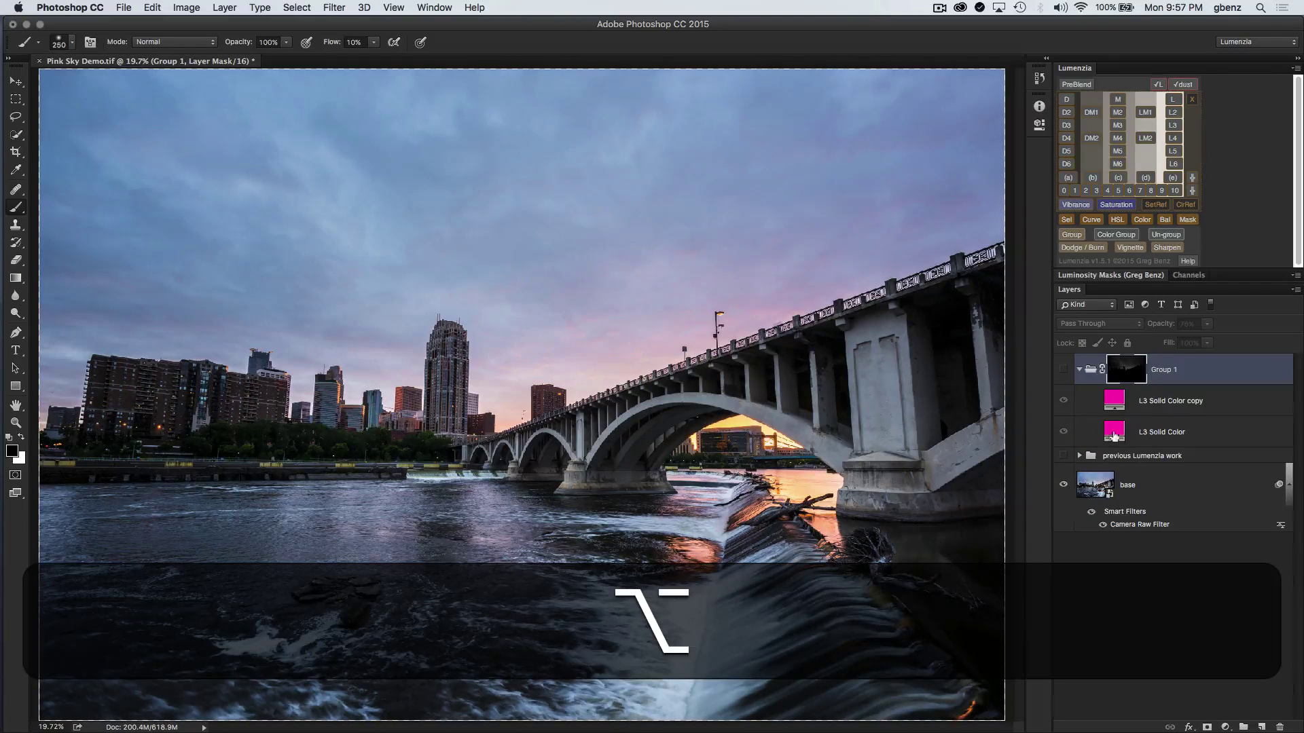
{"action": "left_click", "coordinate": [1064, 457]}
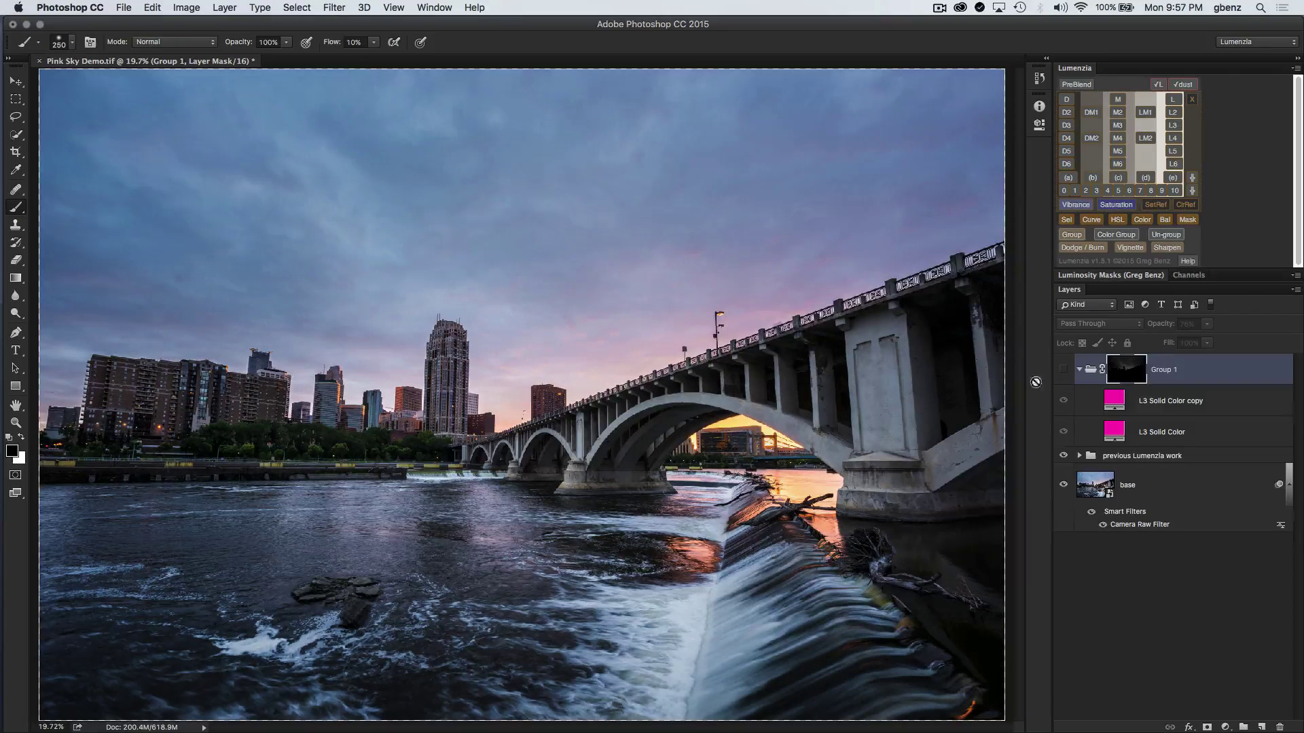
{"action": "left_click", "coordinate": [1063, 371]}
{"action": "left_click", "coordinate": [1063, 370]}
{"action": "left_click", "coordinate": [1063, 370]}
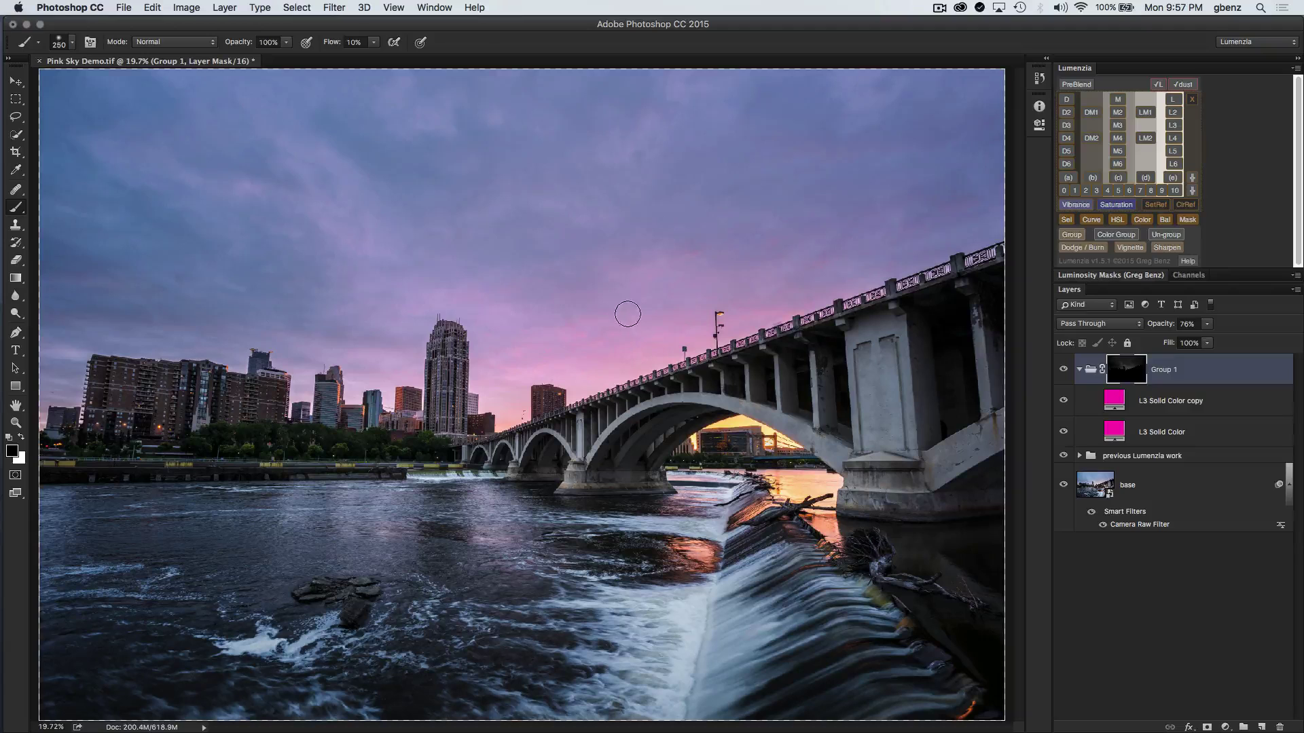